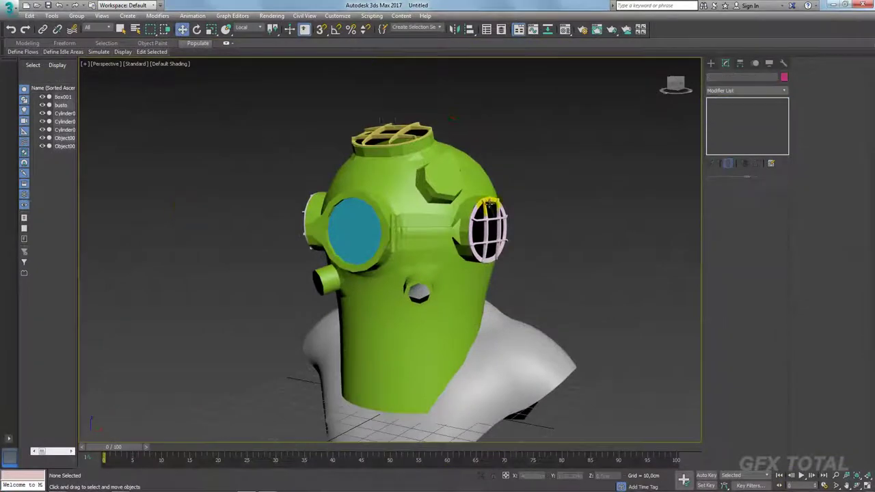
# Step: Orbit and zoom around the helmet, then select the green helmet body Box001
pyautogui.keyDown('alt'); pyautogui.moveTo(489, 204); pyautogui.dragTo(548, 205, button='middle'); pyautogui.keyUp('alt')
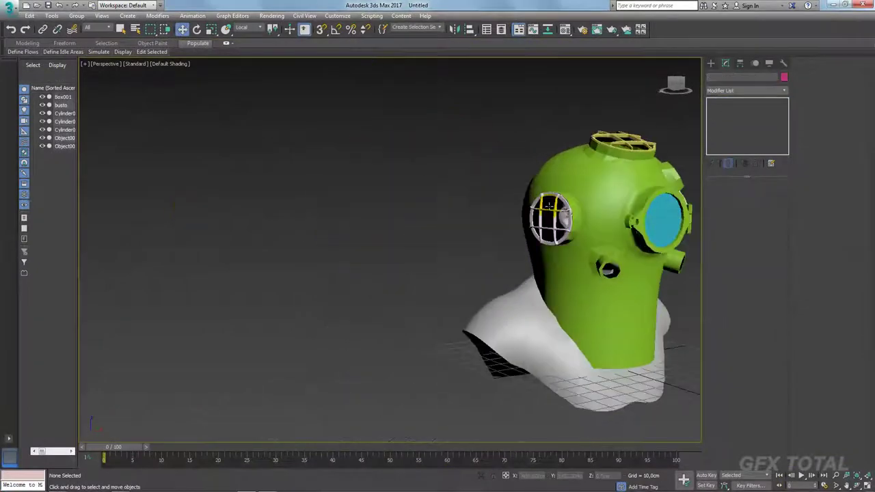
pyautogui.scroll(4, 548, 205)
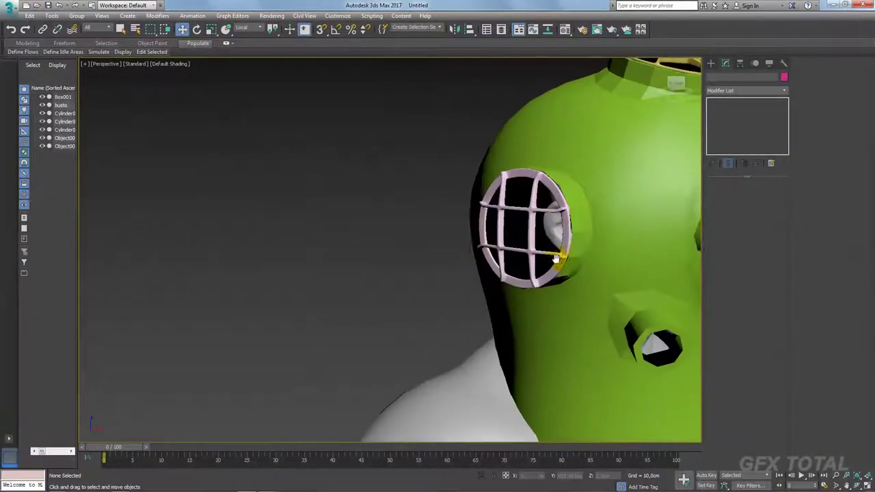
pyautogui.scroll(-5, 561, 254)
pyautogui.moveTo(390, 270)
pyautogui.keyDown('alt'); pyautogui.mouseDown(button='middle')
pyautogui.moveTo(437, 275)
pyautogui.moveTo(341, 273)
pyautogui.moveTo(514, 272)
pyautogui.mouseUp(button='middle'); pyautogui.keyUp('alt')
pyautogui.scroll(-3, 407, 268)
pyautogui.scroll(2, 514, 272)
pyautogui.click(503, 283)
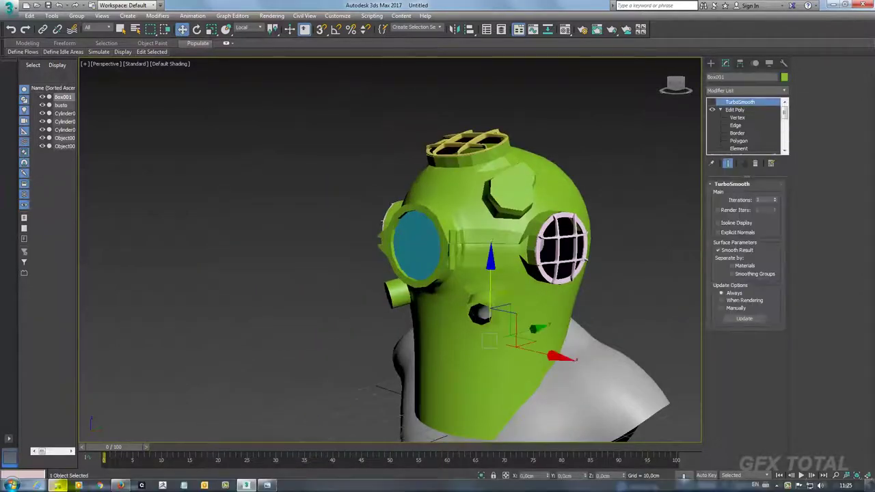
# Step: View the brass diving helmet reference photo, then orbit so the side grille faces the camera
pyautogui.click(266, 485)
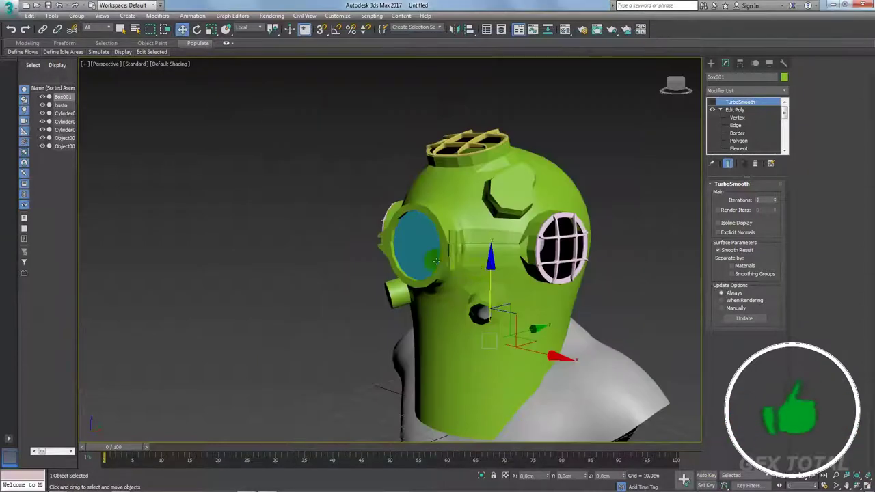
pyautogui.scroll(3, 472, 315)
pyautogui.scroll(3, 472, 315)
pyautogui.scroll(-2, 534, 285)
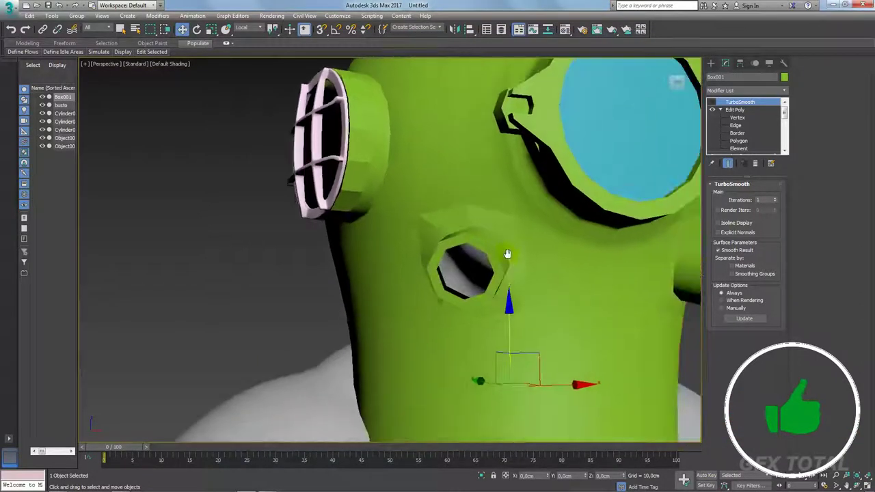
pyautogui.keyDown('alt'); pyautogui.moveTo(510, 254); pyautogui.dragTo(519, 273, button='middle'); pyautogui.keyUp('alt')
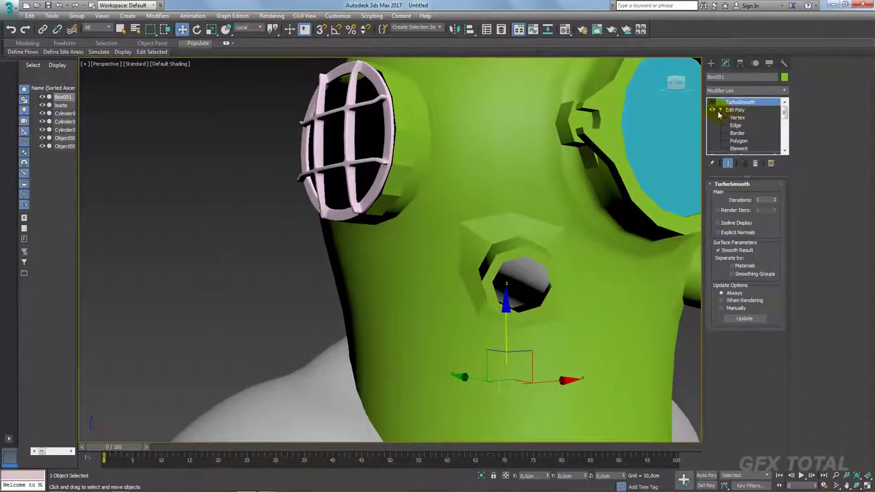
# Step: Test-move a hole polygon, turn on Edged Faces (F4), and select the side hole's border
pyautogui.click(739, 140)
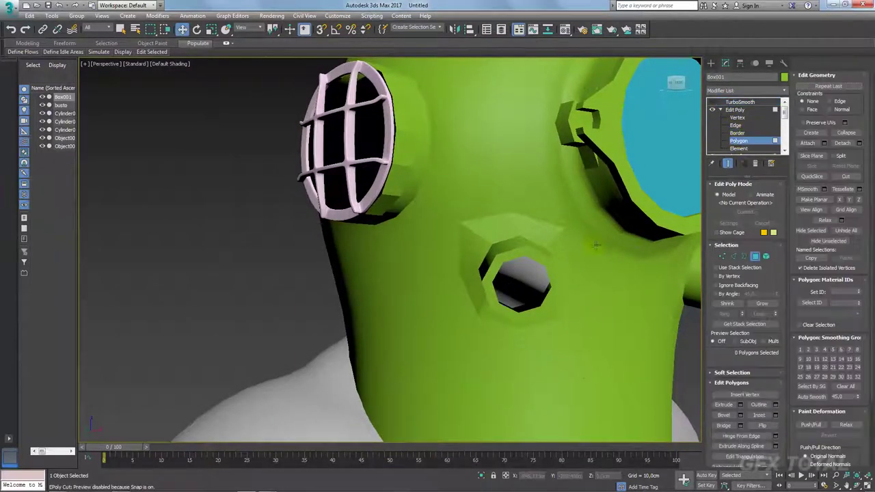
pyautogui.click(540, 283)
pyautogui.moveTo(555, 276); pyautogui.dragTo(602, 255)
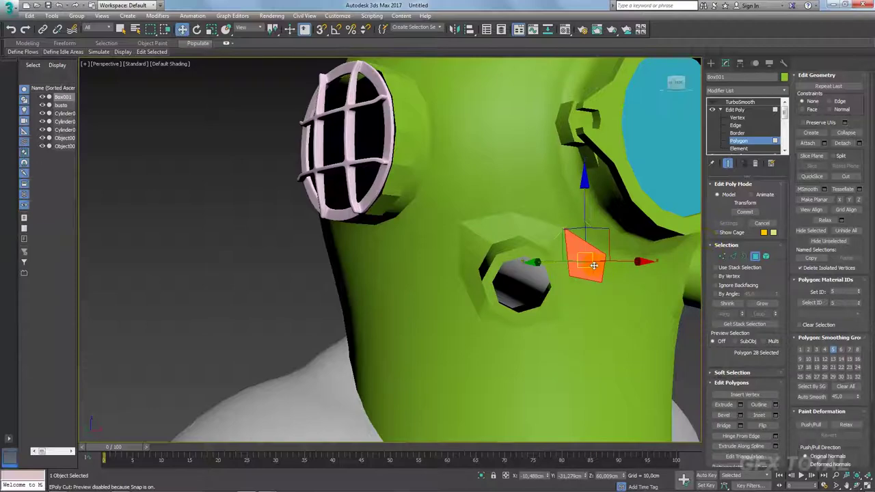
pyautogui.press('F4')
pyautogui.click(743, 257)
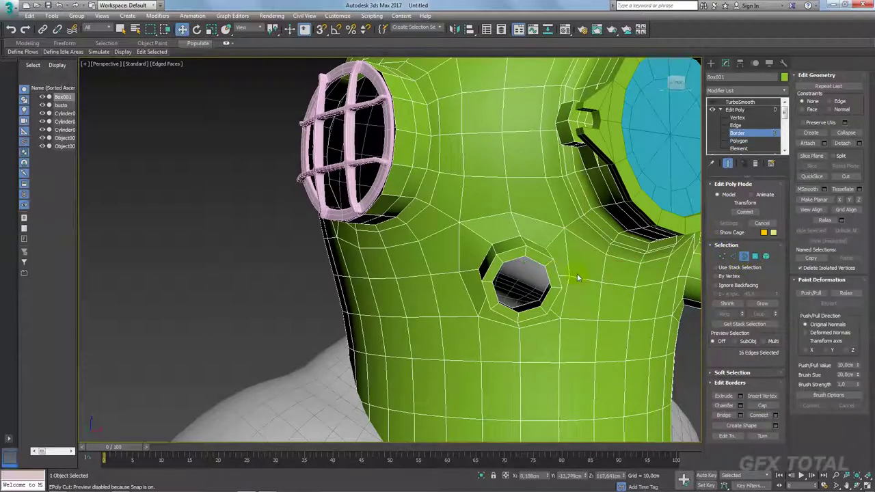
pyautogui.click(538, 261)
pyautogui.keyDown('alt'); pyautogui.moveTo(538, 262); pyautogui.dragTo(582, 287, button='middle'); pyautogui.keyUp('alt')
pyautogui.scroll(3, 582, 287)
# Step: Cap the open end of the side tube and select the new cap faces
pyautogui.keyDown('alt'); pyautogui.moveTo(505, 269); pyautogui.dragTo(580, 289, button='middle'); pyautogui.keyUp('alt')
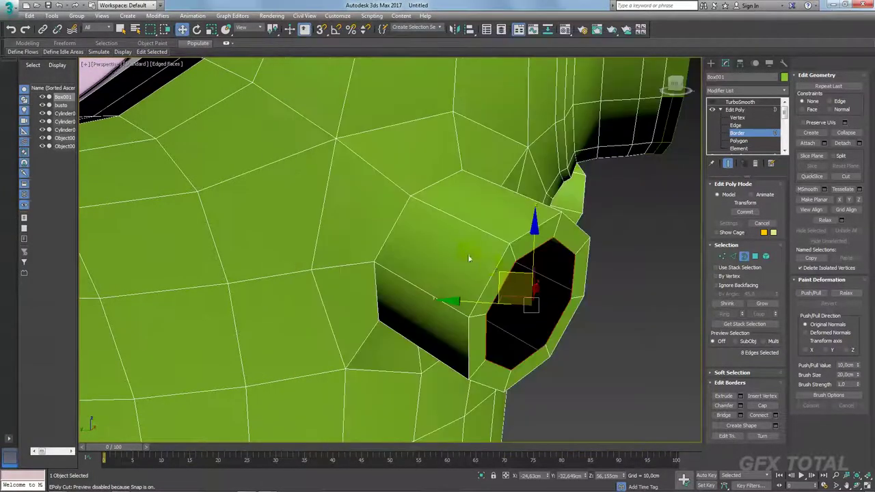
pyautogui.keyDown('alt'); pyautogui.moveTo(469, 254); pyautogui.dragTo(542, 274, button='middle'); pyautogui.keyUp('alt')
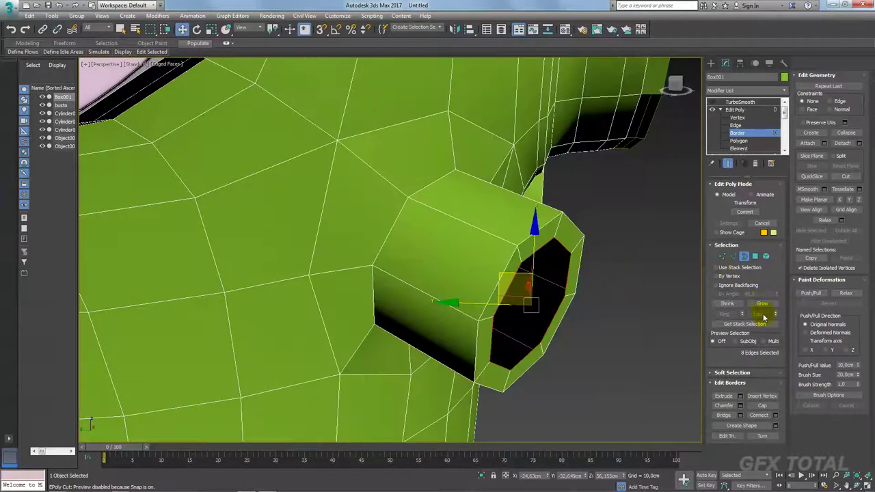
pyautogui.click(763, 405)
pyautogui.keyDown('ctrl'); pyautogui.click(754, 256); pyautogui.keyUp('ctrl')
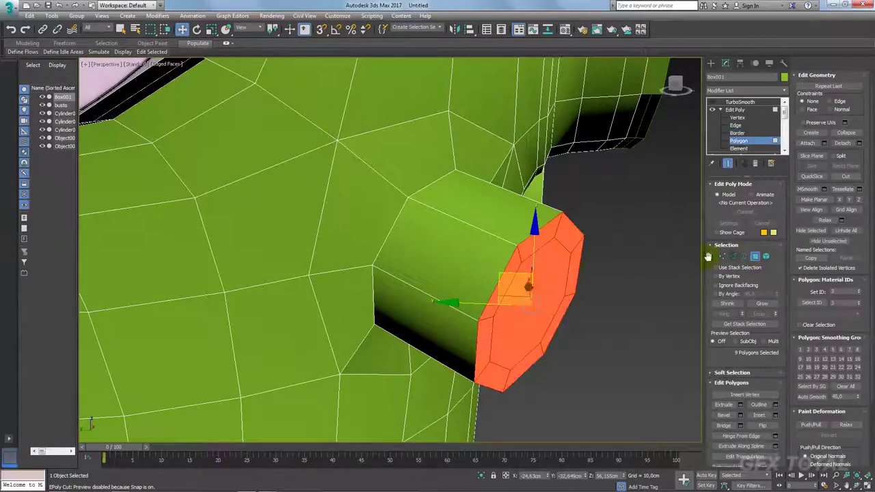
# Step: Extrude the cap faces outward by about 0.972 cm
pyautogui.keyDown('alt'); pyautogui.moveTo(592, 270); pyautogui.dragTo(607, 283, button='middle'); pyautogui.keyUp('alt')
pyautogui.keyDown('alt'); pyautogui.moveTo(629, 316); pyautogui.dragTo(611, 302, button='middle'); pyautogui.keyUp('alt')
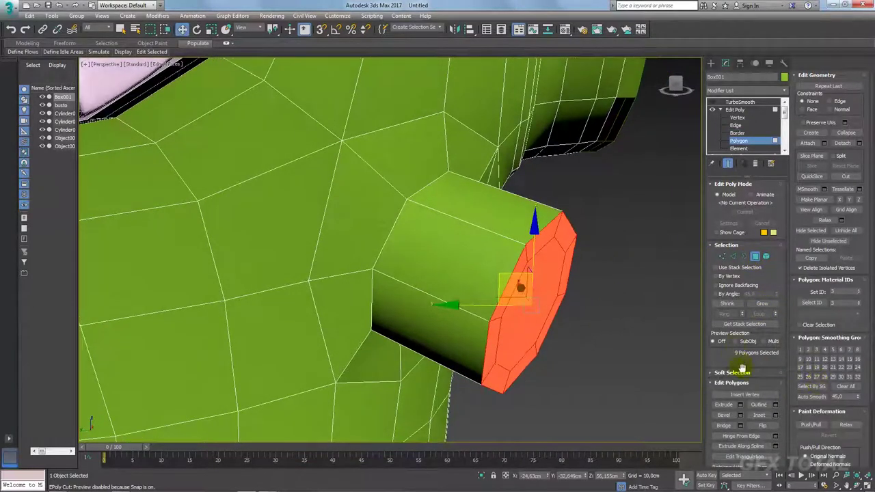
pyautogui.click(740, 405)
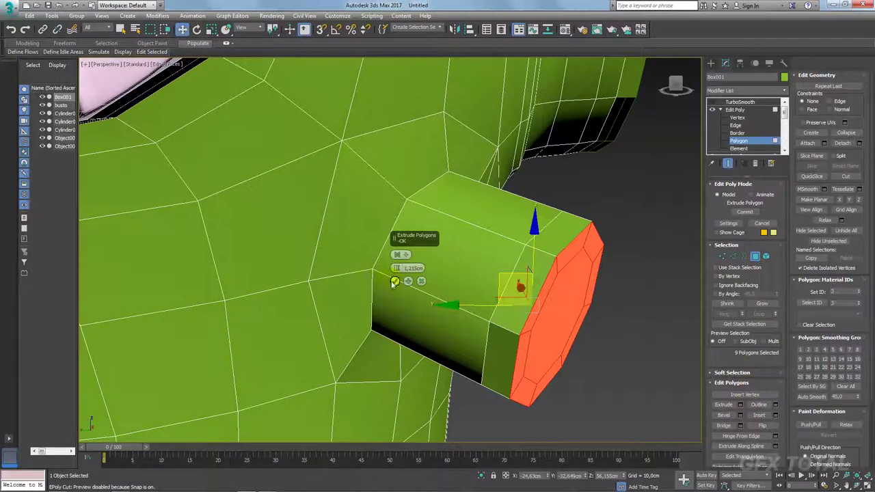
pyautogui.moveTo(397, 268); pyautogui.dragTo(397, 264)
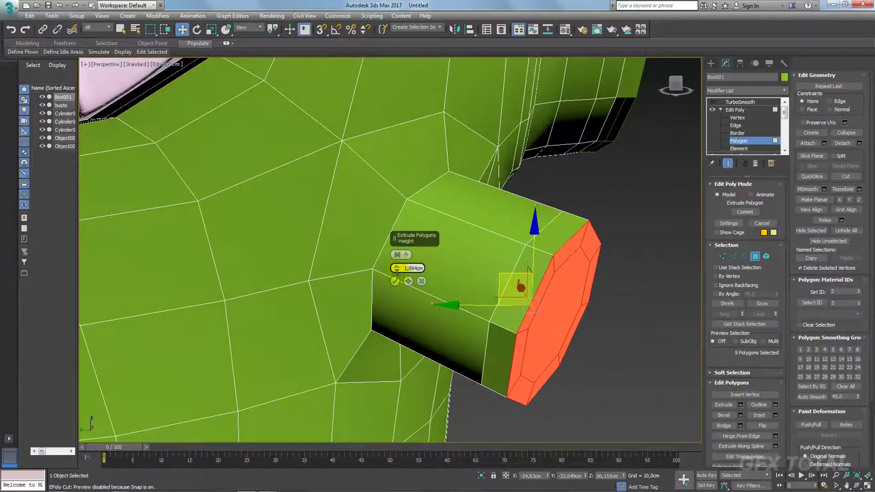
pyautogui.click(395, 281)
# Step: Grow the end-face selection, detach it as a clone named Object004, and select it
pyautogui.click(763, 304)
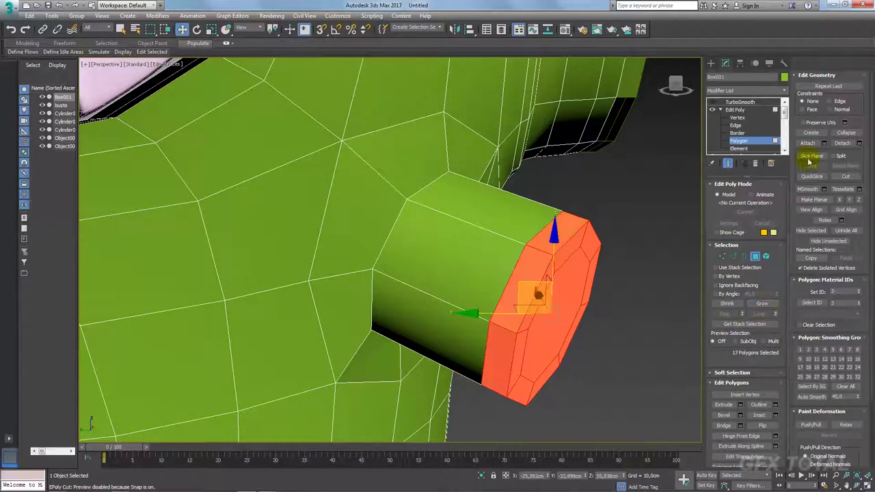
pyautogui.click(847, 144)
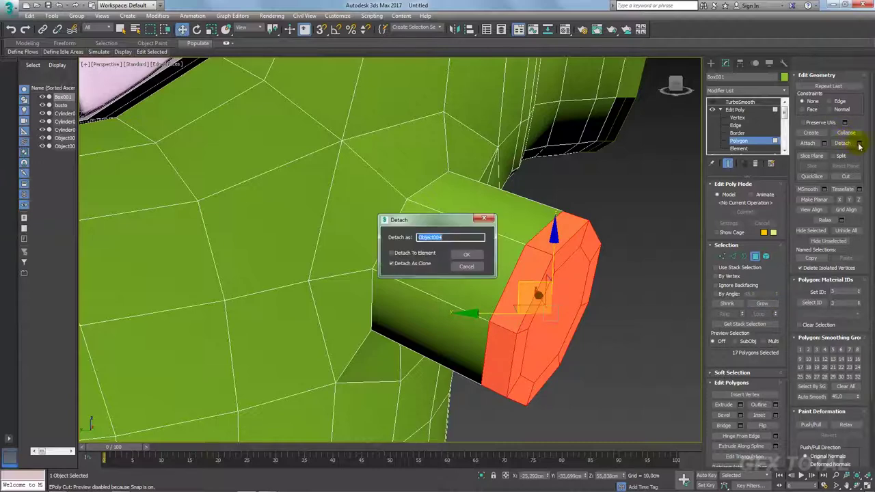
pyautogui.click(478, 254)
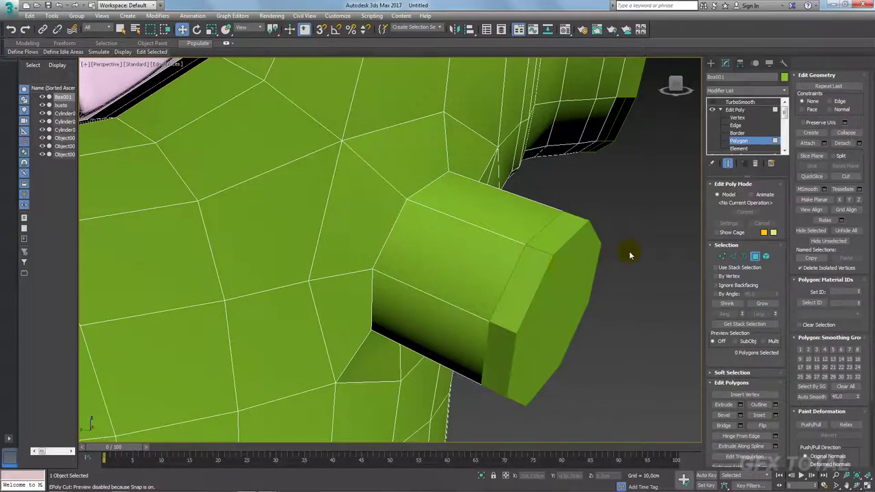
pyautogui.click(735, 110)
pyautogui.click(547, 291)
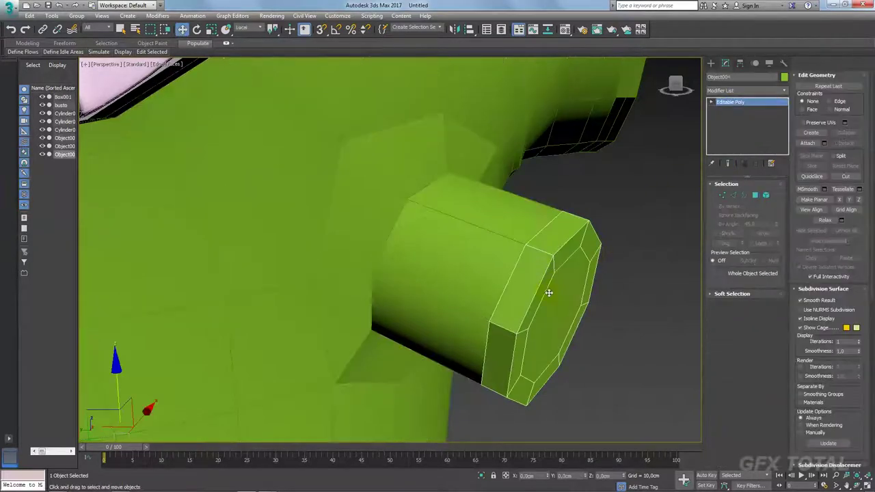
# Step: Compare the detached cap with the reference photo and bring up Standard Primitives
pyautogui.scroll(-3, 550, 299)
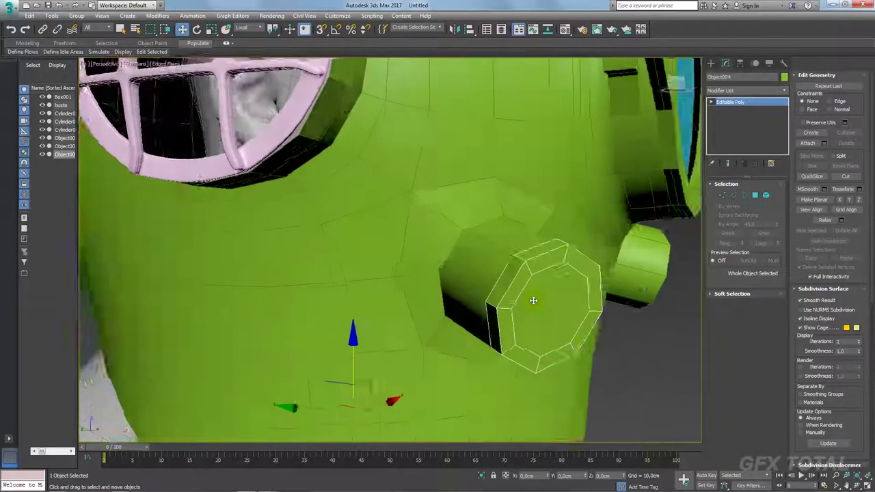
pyautogui.hotkey('alt', 'Tab')
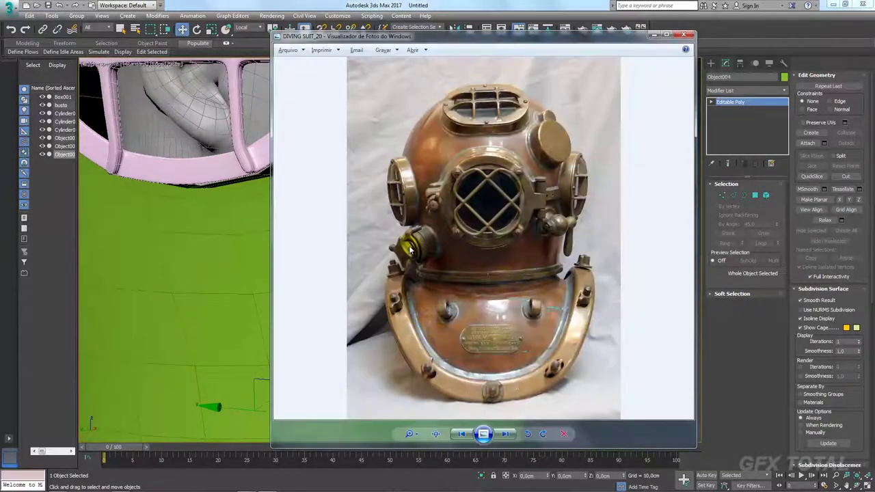
pyautogui.hotkey('alt', 'Tab')
pyautogui.keyDown('alt'); pyautogui.moveTo(556, 293); pyautogui.dragTo(582, 299, button='middle'); pyautogui.keyUp('alt')
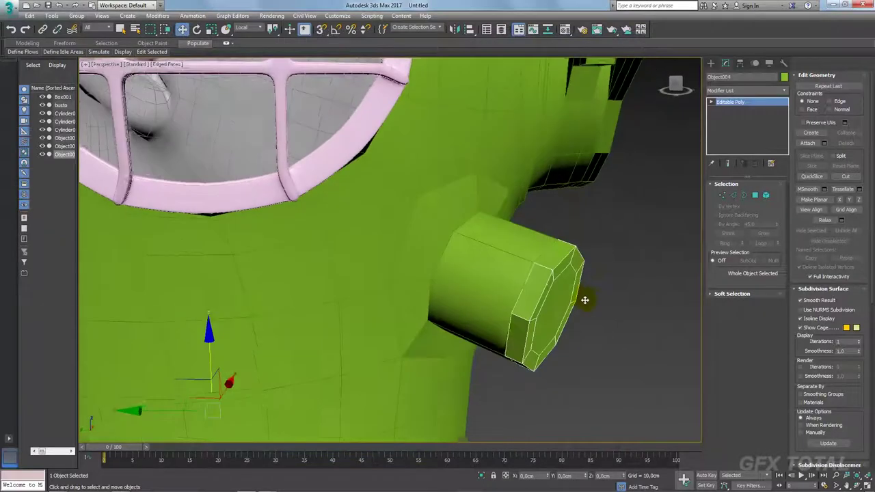
pyautogui.scroll(5, 580, 301)
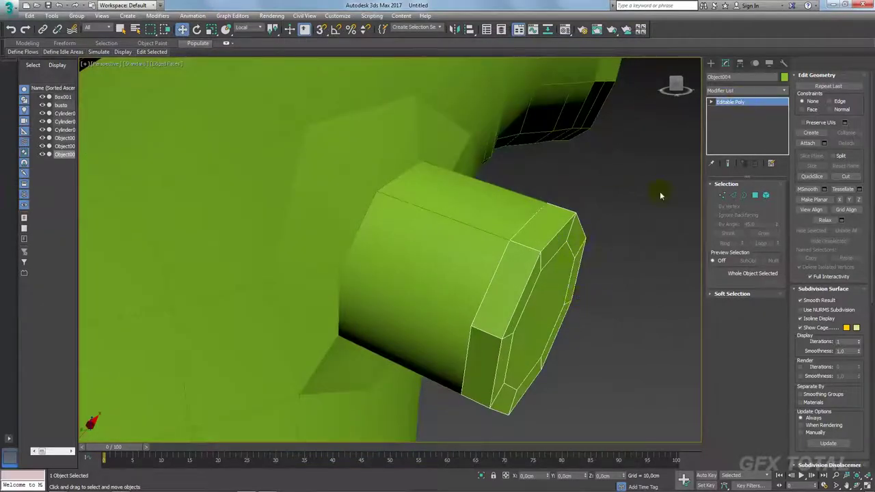
pyautogui.click(711, 63)
# Step: Create a new cylinder and place it onto the end of the side tube
pyautogui.scroll(-3, 635, 172)
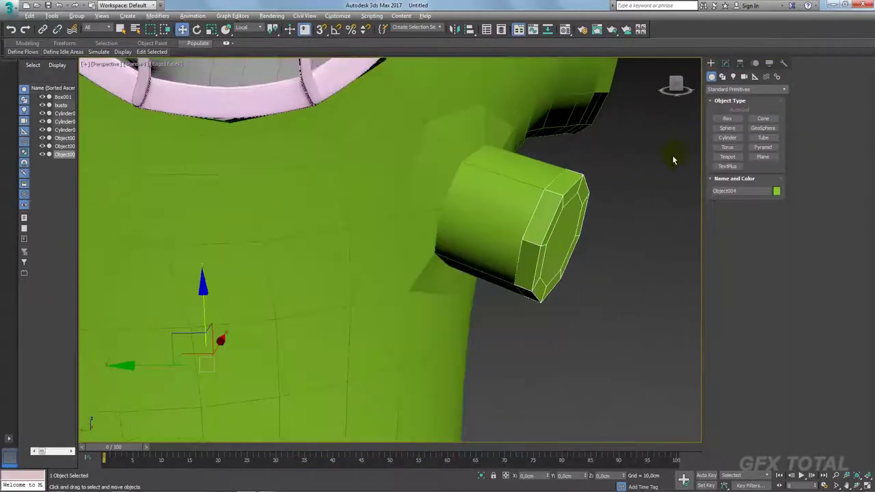
pyautogui.click(727, 137)
pyautogui.keyDown('alt'); pyautogui.moveTo(631, 236); pyautogui.dragTo(586, 346, button='middle'); pyautogui.keyUp('alt')
pyautogui.moveTo(587, 340); pyautogui.dragTo(615, 340)
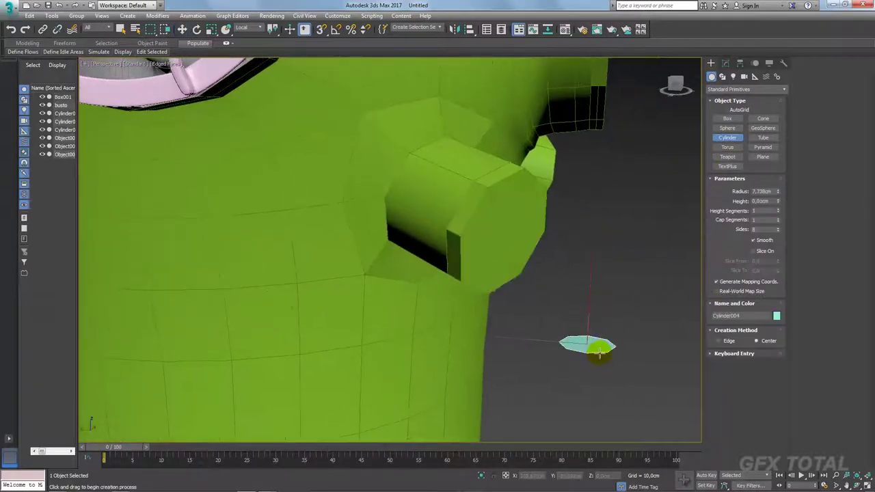
pyautogui.press('w')
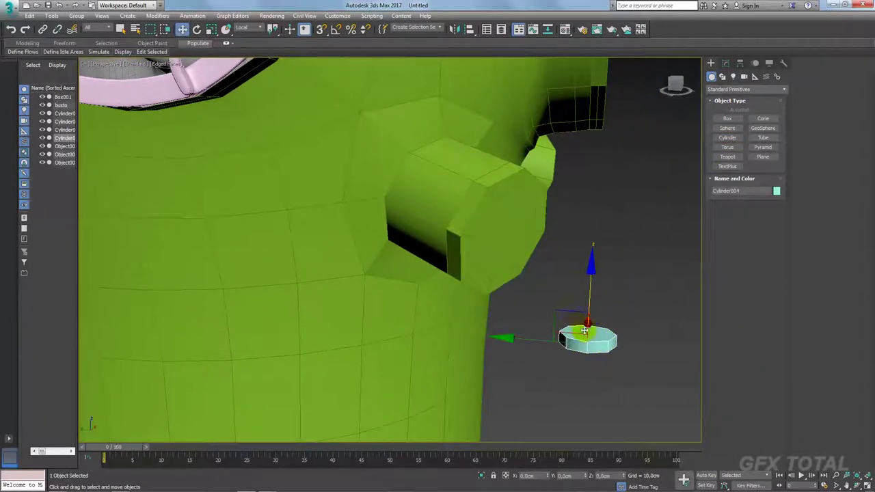
pyautogui.click(226, 30)
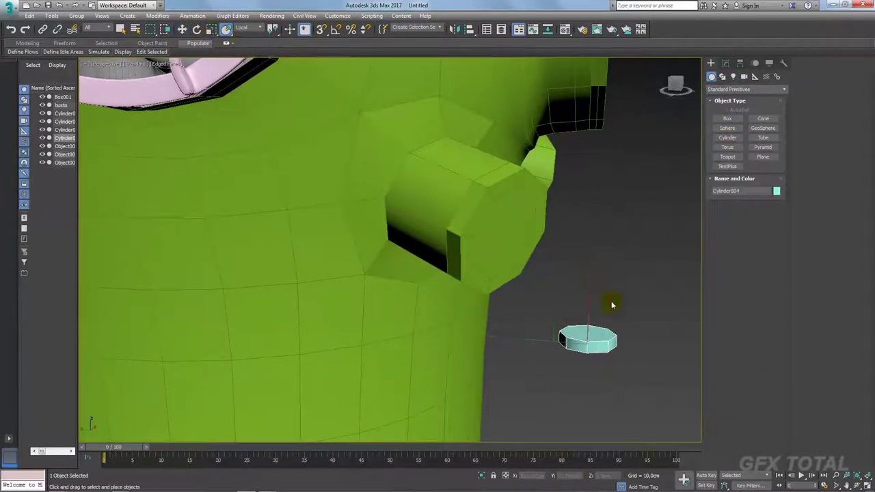
pyautogui.moveTo(588, 342); pyautogui.dragTo(503, 231)
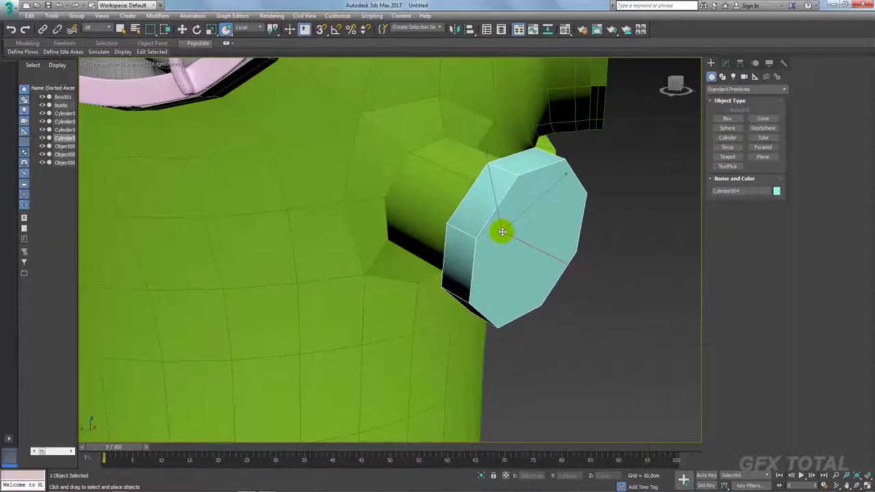
# Step: Scale the cyan cylinder down uniformly
pyautogui.click(211, 30)
pyautogui.moveTo(567, 226); pyautogui.dragTo(523, 299)
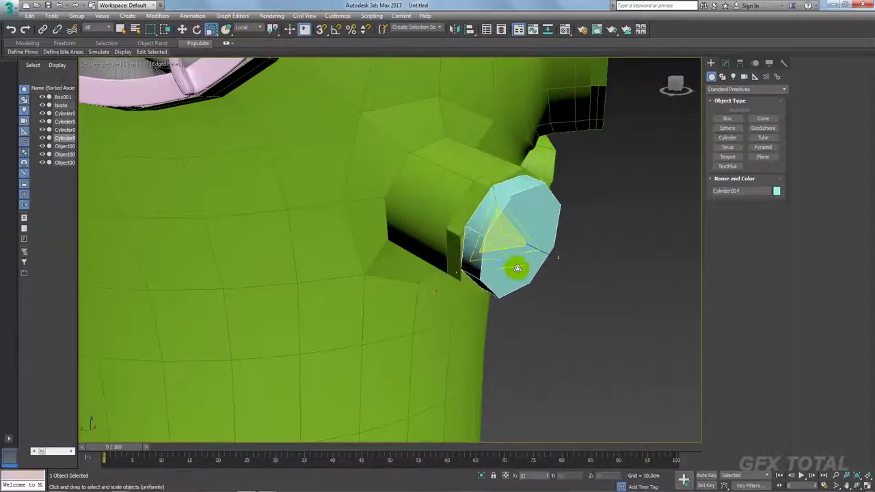
pyautogui.moveTo(523, 298)
pyautogui.keyDown('alt'); pyautogui.mouseDown(button='middle')
pyautogui.moveTo(523, 252)
pyautogui.moveTo(506, 246)
pyautogui.mouseUp(button='middle'); pyautogui.keyUp('alt')
pyautogui.scroll(3, 506, 246)
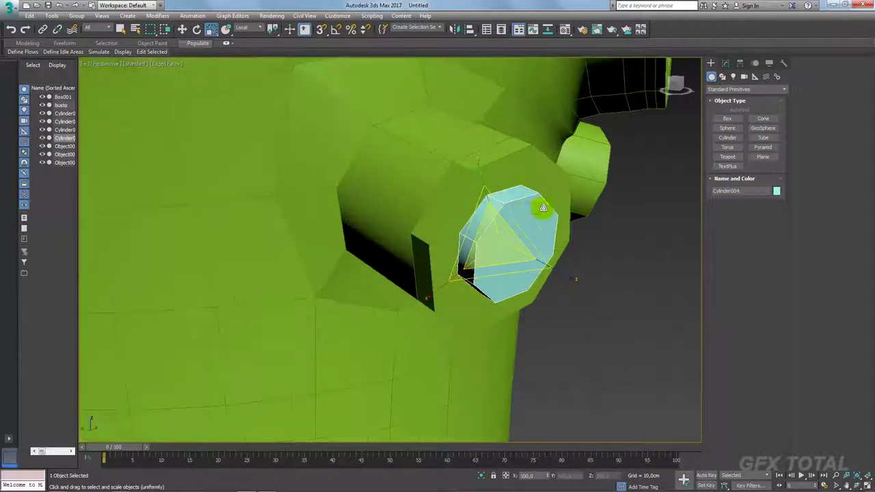
# Step: Align the cylinder's pivot point to the green valve's center, then push it outward
pyautogui.hotkey('alt', 'a')
pyautogui.click(520, 176)
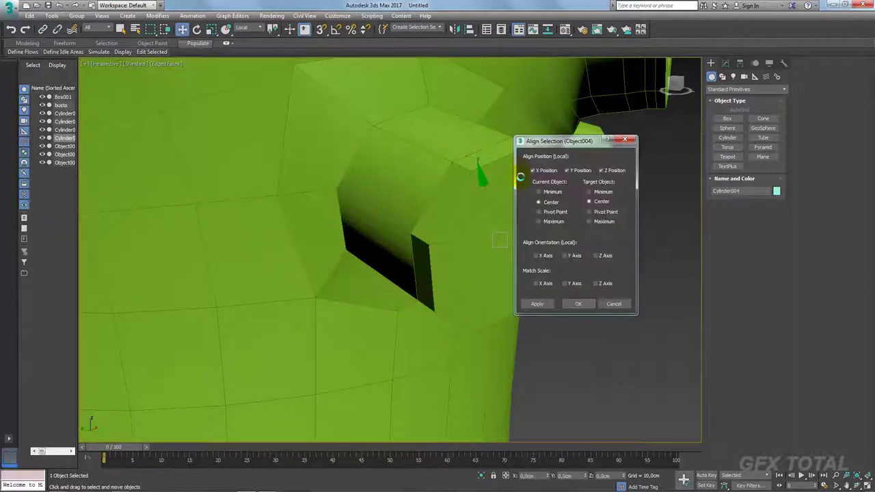
pyautogui.click(546, 212)
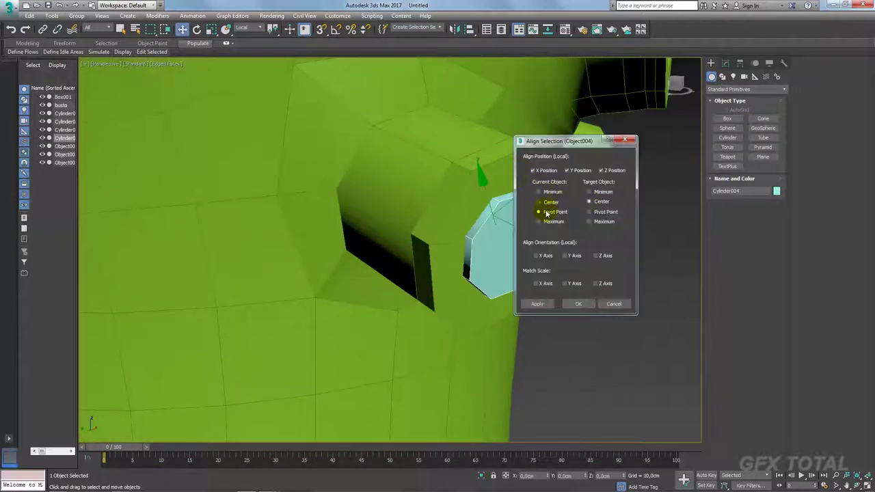
pyautogui.click(578, 304)
pyautogui.keyDown('alt'); pyautogui.moveTo(520, 246); pyautogui.dragTo(547, 267, button='middle'); pyautogui.keyUp('alt')
pyautogui.moveTo(570, 275)
pyautogui.mouseDown()
pyautogui.moveTo(545, 269)
pyautogui.moveTo(570, 277)
pyautogui.moveTo(557, 271)
pyautogui.mouseUp()
# Step: Select the green valve end's front polygon and grow it to the surrounding ring
pyautogui.click(501, 215)
pyautogui.click(721, 66)
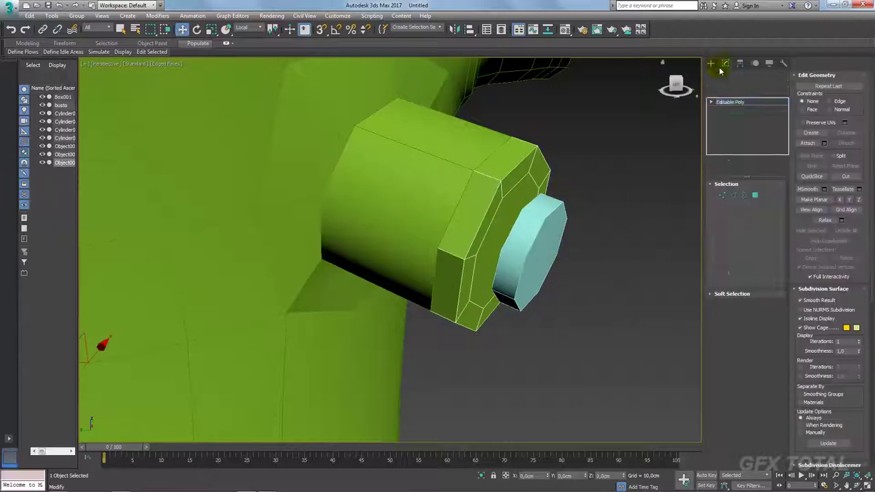
pyautogui.click(754, 194)
pyautogui.click(506, 219)
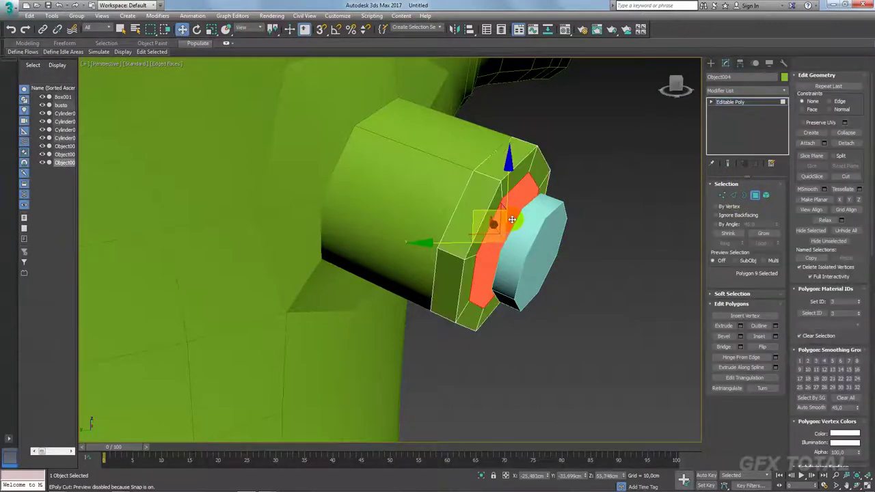
pyautogui.click(763, 234)
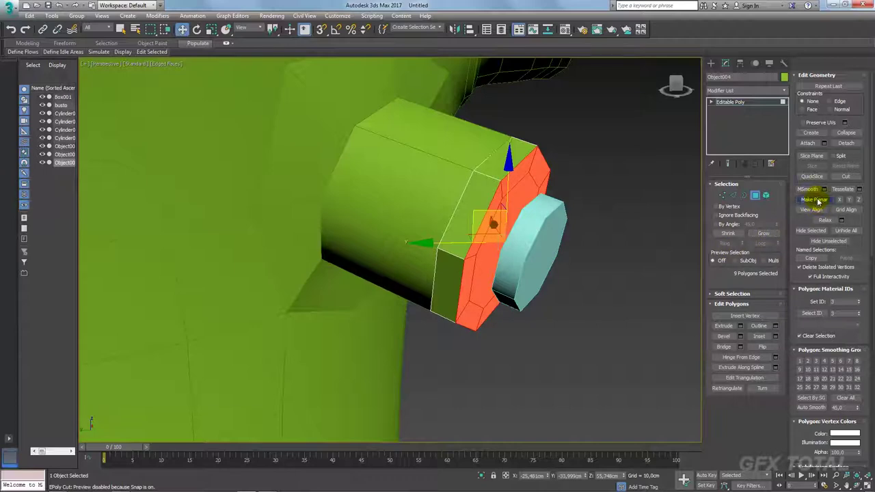
pyautogui.click(730, 101)
# Step: Convert the cyan cylinder Cylinder004 to an Editable Poly
pyautogui.keyDown('alt'); pyautogui.moveTo(520, 226); pyautogui.dragTo(534, 225, button='middle'); pyautogui.keyUp('alt')
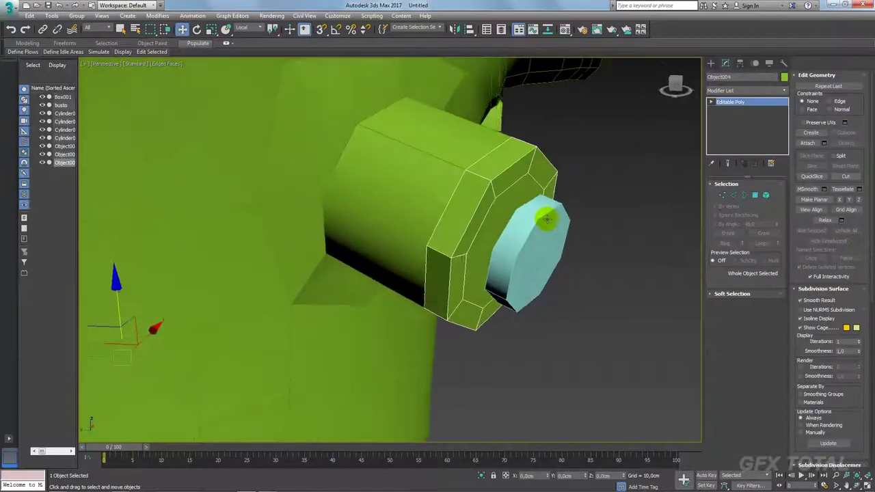
pyautogui.click(534, 226)
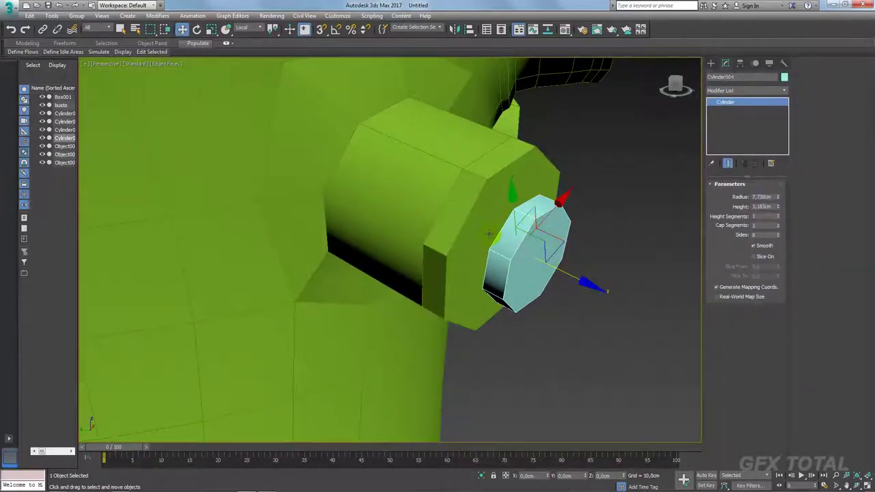
pyautogui.click(488, 234)
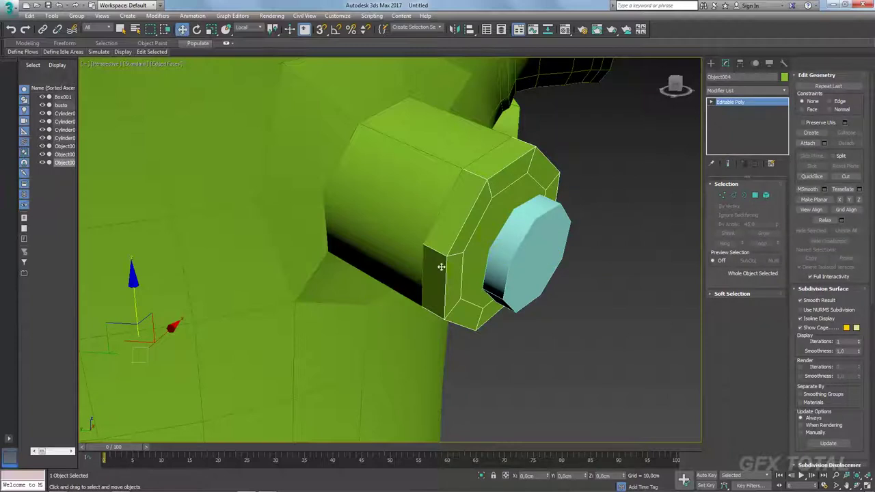
pyautogui.click(535, 210)
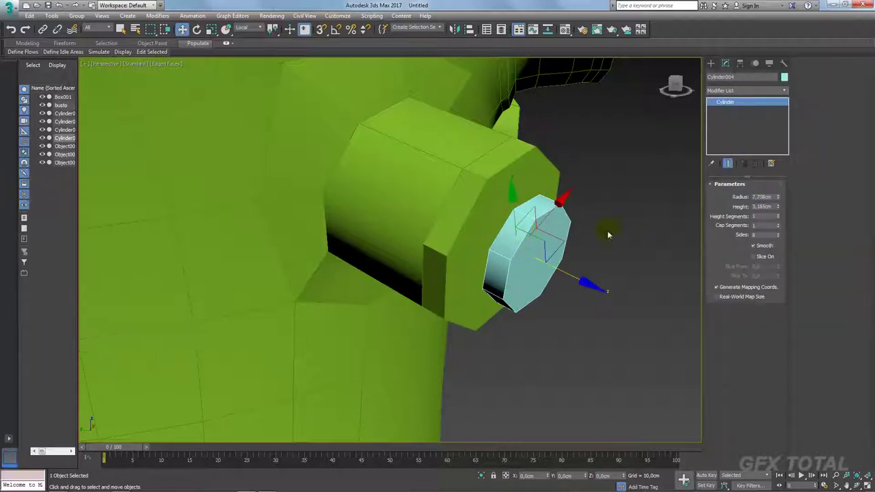
pyautogui.rightClick(535, 219)
pyautogui.click(656, 311)
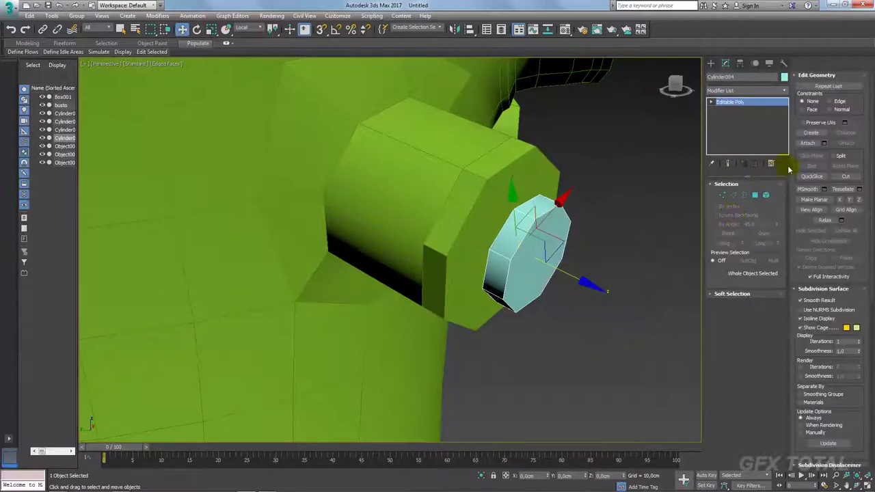
# Step: Attach the green octagonal end to the cylinder and delete the small inner cylinder element
pyautogui.click(800, 143)
pyautogui.click(508, 172)
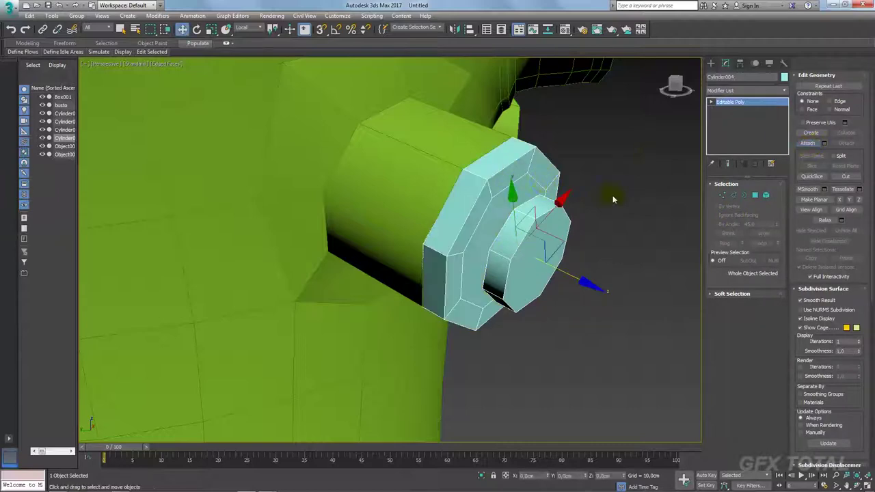
pyautogui.click(765, 195)
pyautogui.click(547, 230)
pyautogui.press('Delete')
pyautogui.click(748, 101)
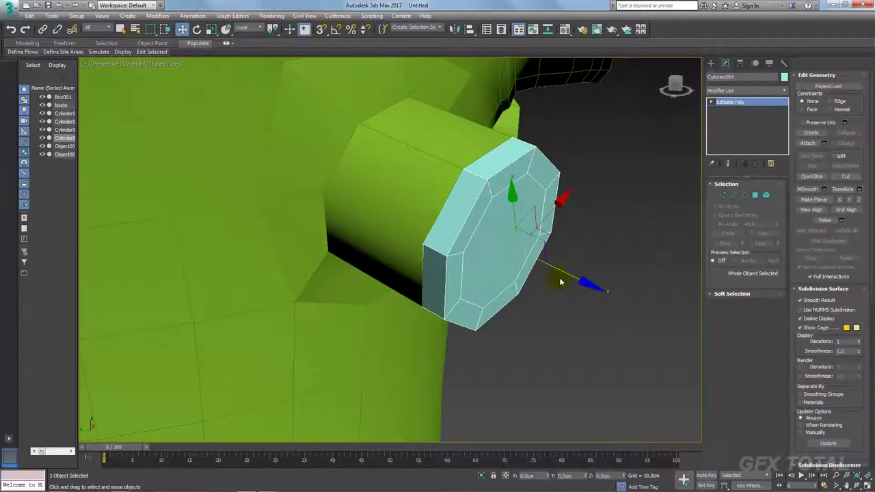
# Step: Slide the cap outward, check the reference photo, and isolate the cap in Border mode
pyautogui.moveTo(559, 282)
pyautogui.keyDown('alt'); pyautogui.mouseDown(button='middle')
pyautogui.moveTo(572, 275)
pyautogui.moveTo(611, 296)
pyautogui.moveTo(561, 295)
pyautogui.moveTo(577, 272)
pyautogui.mouseUp(button='middle'); pyautogui.keyUp('alt')
pyautogui.moveTo(576, 269); pyautogui.dragTo(583, 267)
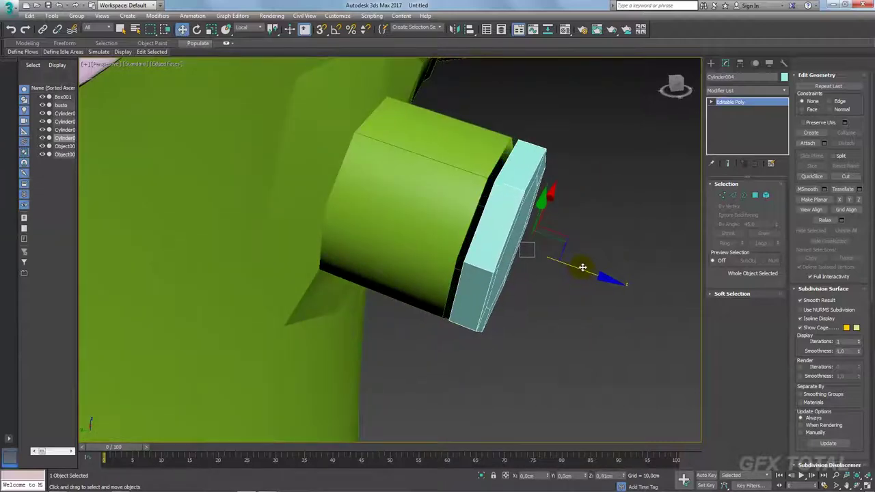
pyautogui.hotkey('alt', 'Tab')
pyautogui.hotkey('alt', 'Tab')
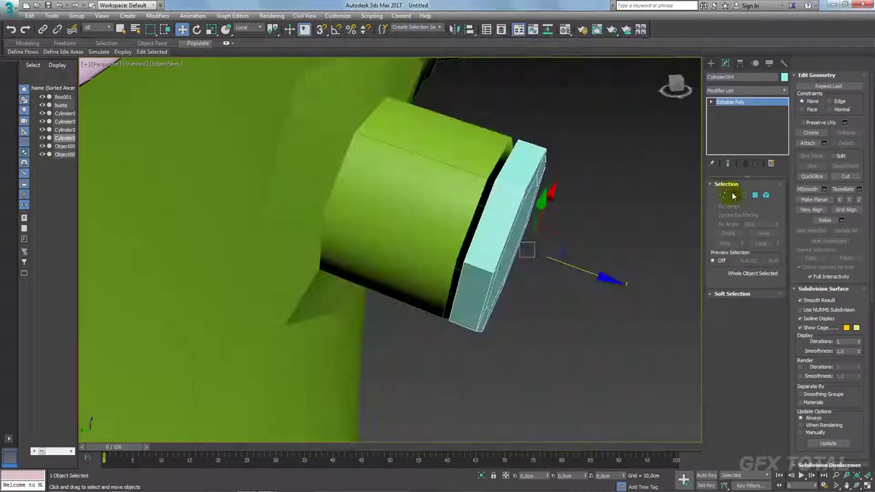
pyautogui.click(744, 196)
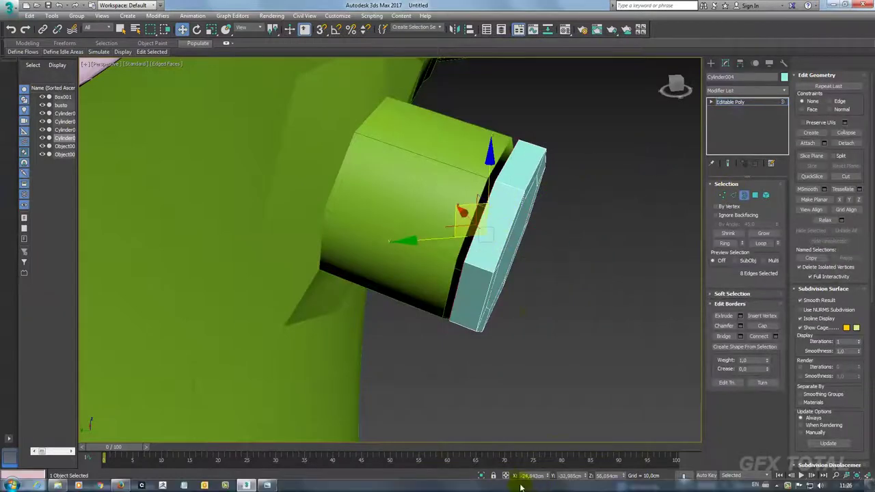
pyautogui.click(481, 475)
pyautogui.keyDown('alt'); pyautogui.moveTo(479, 404); pyautogui.dragTo(523, 342, button='middle'); pyautogui.keyUp('alt')
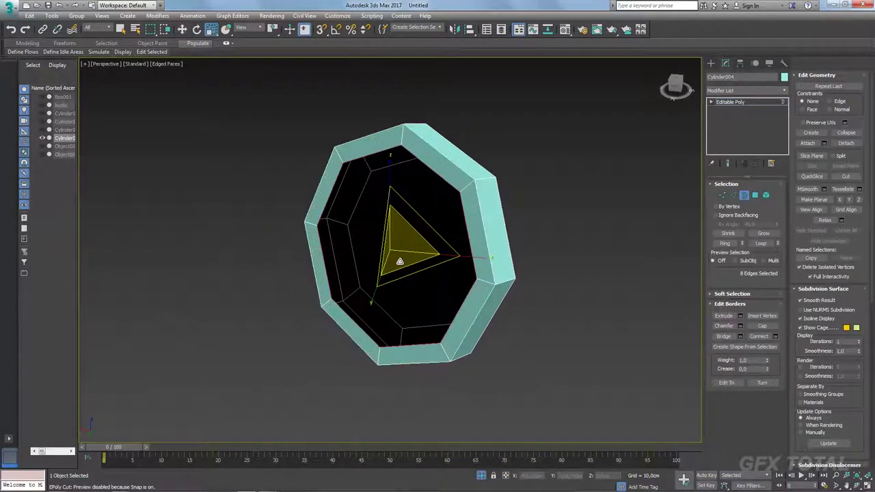
# Step: Cap the open octagonal border, then inset and extrude the new cap face outward
pyautogui.keyDown('alt'); pyautogui.moveTo(401, 245); pyautogui.dragTo(435, 265, button='middle'); pyautogui.keyUp('alt')
pyautogui.click(733, 215)
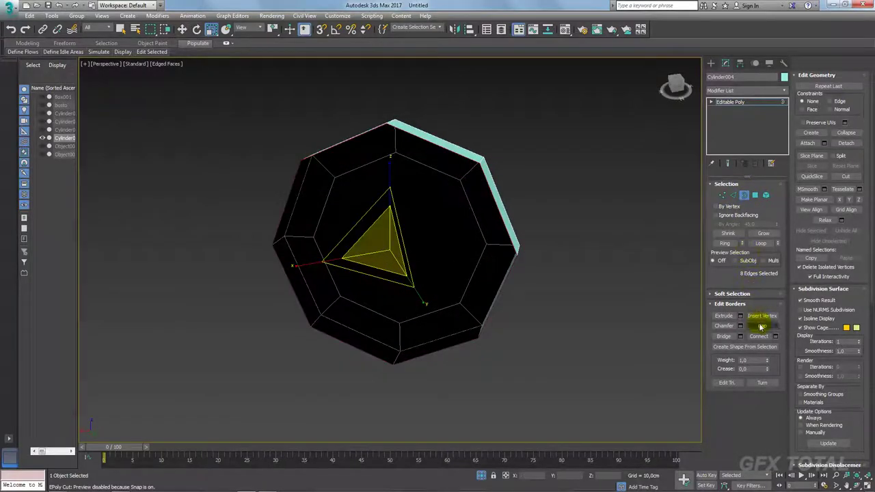
pyautogui.click(761, 327)
pyautogui.click(754, 195)
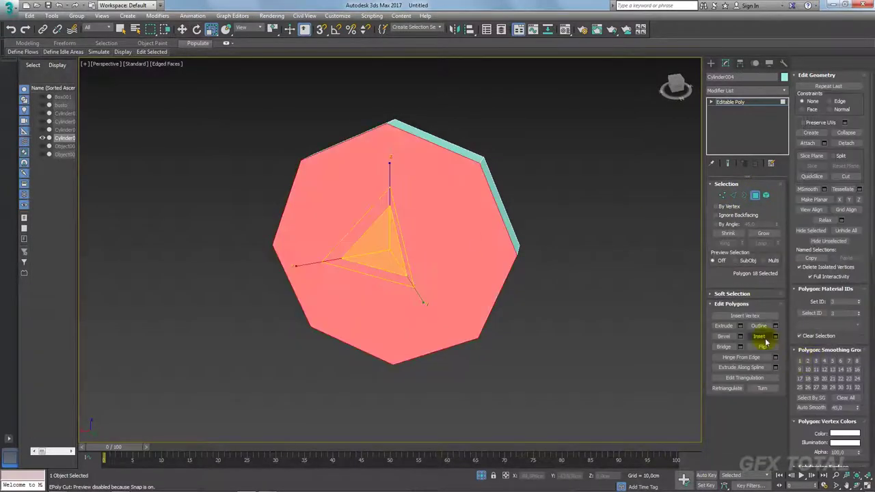
pyautogui.click(760, 336)
pyautogui.moveTo(451, 259); pyautogui.dragTo(448, 255)
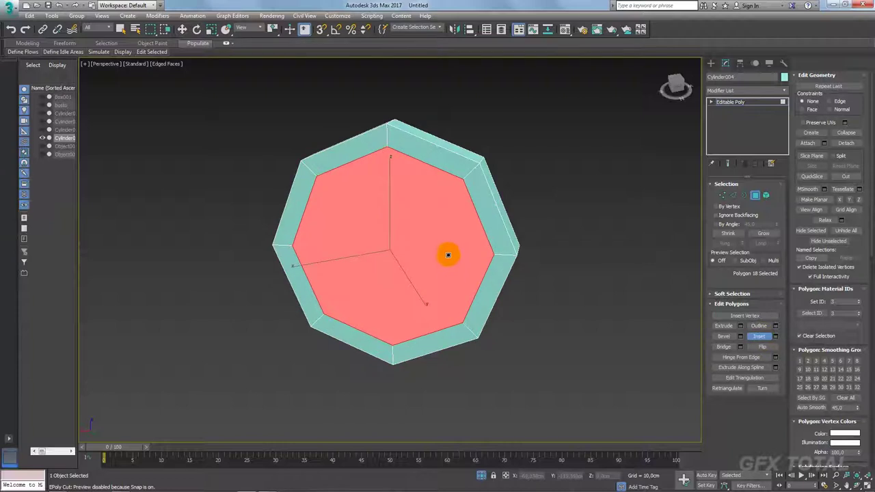
pyautogui.keyDown('alt'); pyautogui.moveTo(448, 254); pyautogui.dragTo(423, 288, button='middle'); pyautogui.keyUp('alt')
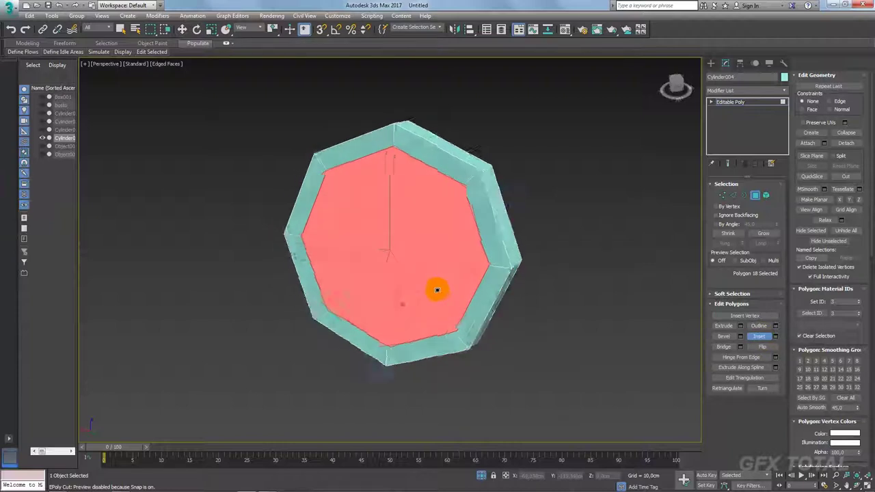
pyautogui.click(716, 327)
pyautogui.moveTo(474, 275); pyautogui.dragTo(453, 275)
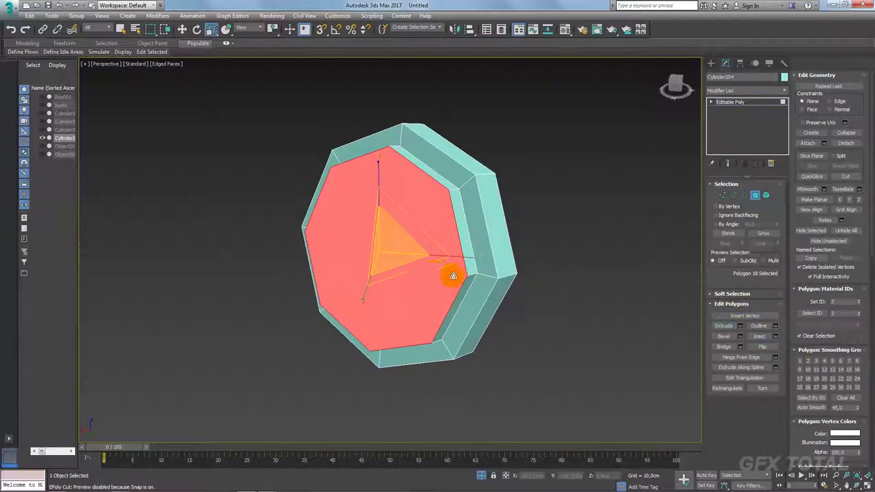
pyautogui.moveTo(452, 275)
pyautogui.keyDown('alt'); pyautogui.mouseDown(button='middle')
pyautogui.moveTo(617, 302)
pyautogui.moveTo(523, 283)
pyautogui.mouseUp(button='middle'); pyautogui.keyUp('alt')
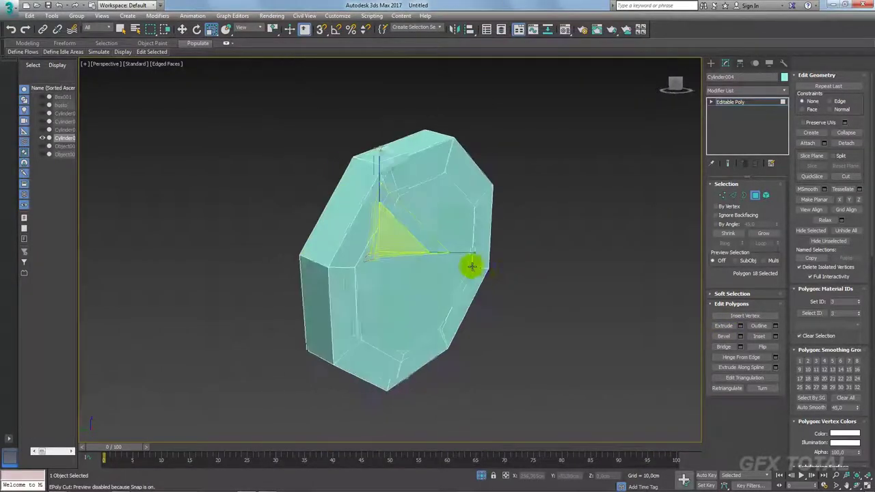
# Step: Inset the large inner face and delete it to open a hole through the ring
pyautogui.rightClick(472, 266)
pyautogui.click(421, 281)
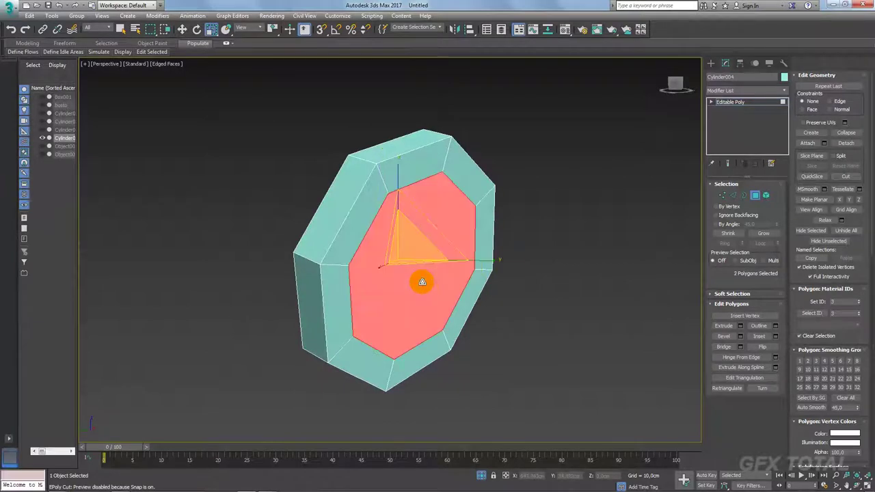
pyautogui.click(765, 337)
pyautogui.moveTo(439, 286); pyautogui.dragTo(438, 285)
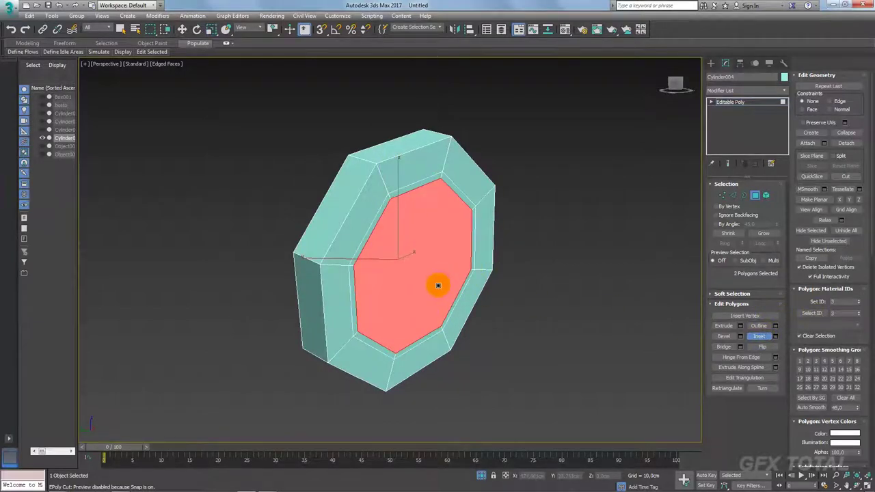
pyautogui.press('Delete')
pyautogui.click(742, 196)
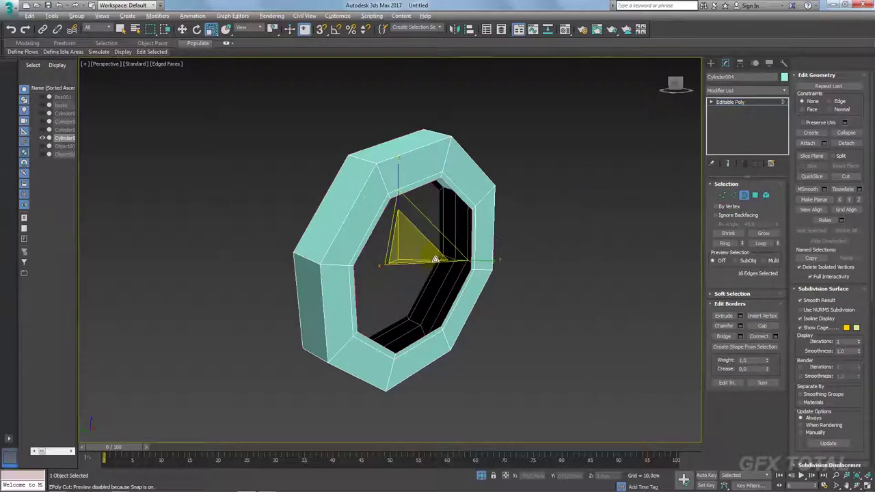
# Step: Switch to Local coordinates and push the hole's inner polygons forward along the ring's depth
pyautogui.moveTo(601, 198)
pyautogui.keyDown('alt'); pyautogui.mouseDown(button='middle')
pyautogui.moveTo(492, 283)
pyautogui.moveTo(451, 272)
pyautogui.moveTo(477, 236)
pyautogui.moveTo(502, 260)
pyautogui.moveTo(496, 289)
pyautogui.moveTo(516, 241)
pyautogui.moveTo(504, 248)
pyautogui.moveTo(549, 242)
pyautogui.moveTo(515, 237)
pyautogui.mouseUp(button='middle'); pyautogui.keyUp('alt')
pyautogui.click(477, 236)
pyautogui.press('w')
pyautogui.click(755, 195)
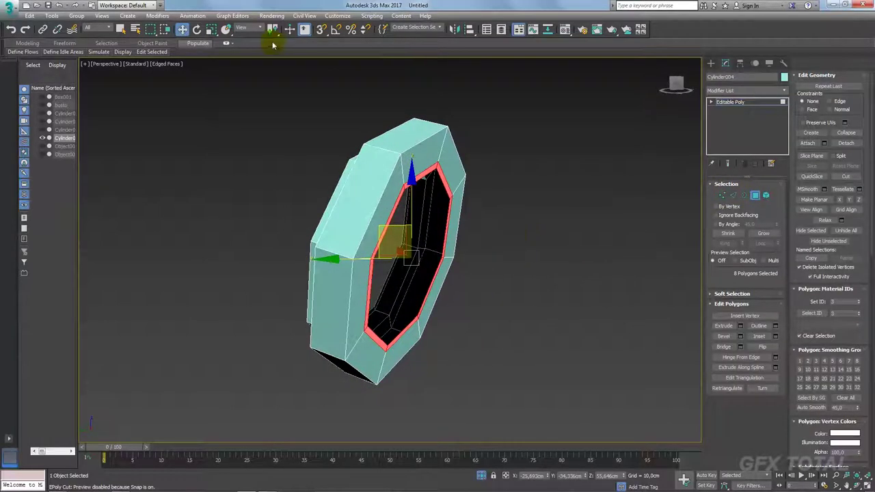
pyautogui.click(252, 28)
pyautogui.click(248, 62)
pyautogui.keyDown('alt'); pyautogui.moveTo(312, 181); pyautogui.dragTo(352, 194, button='middle'); pyautogui.keyUp('alt')
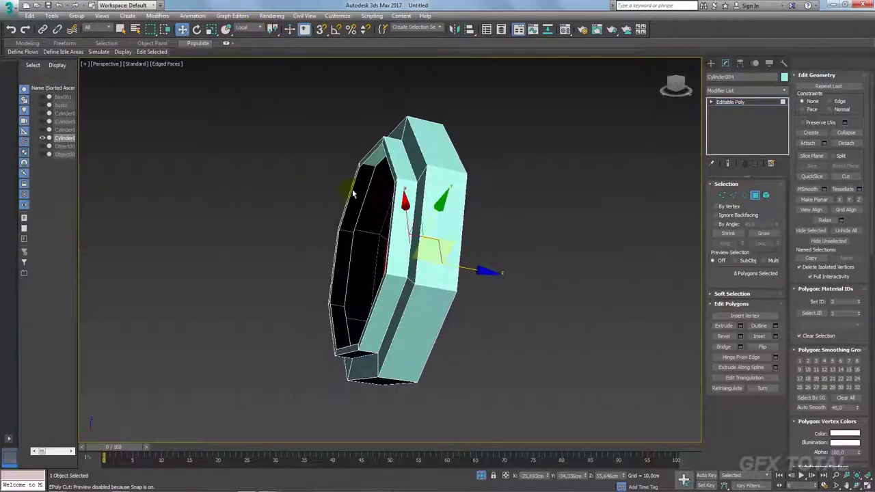
pyautogui.moveTo(477, 270)
pyautogui.mouseDown()
pyautogui.moveTo(390, 264)
pyautogui.moveTo(420, 260)
pyautogui.moveTo(434, 273)
pyautogui.mouseUp()
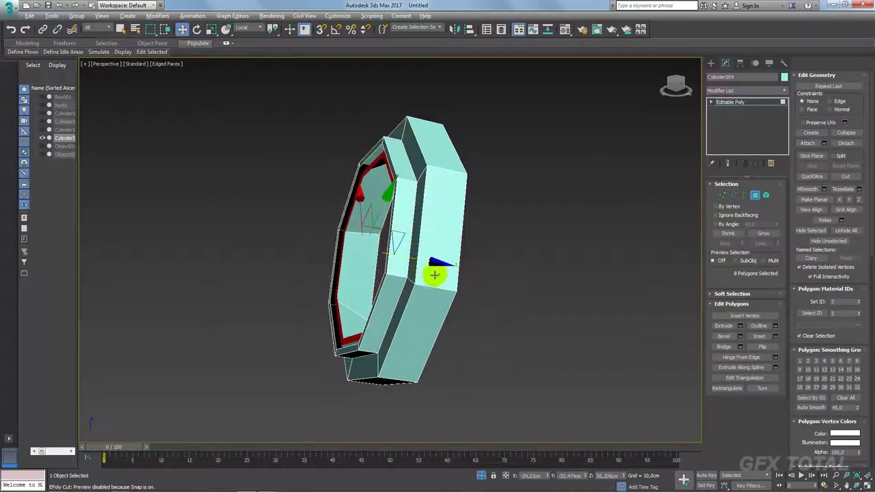
pyautogui.keyDown('alt'); pyautogui.moveTo(433, 274); pyautogui.dragTo(425, 293, button='middle'); pyautogui.keyUp('alt')
pyautogui.moveTo(425, 293); pyautogui.dragTo(455, 293)
pyautogui.moveTo(455, 293)
pyautogui.keyDown('alt'); pyautogui.mouseDown(button='middle')
pyautogui.moveTo(433, 285)
pyautogui.moveTo(458, 290)
pyautogui.mouseUp(button='middle'); pyautogui.keyUp('alt')
# Step: Select both open borders, flatten them with Make Planar, and exit sub-object mode
pyautogui.press('3')
pyautogui.moveTo(454, 290); pyautogui.dragTo(394, 269)
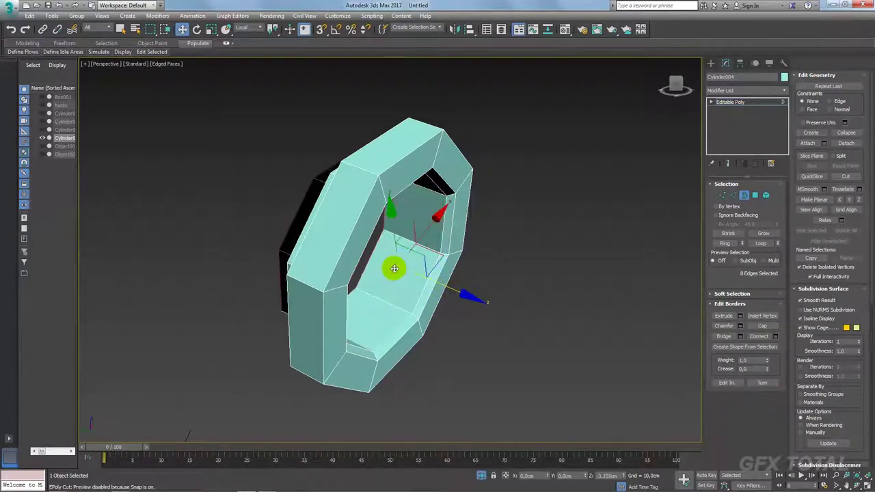
pyautogui.moveTo(394, 269)
pyautogui.keyDown('alt'); pyautogui.mouseDown(button='middle')
pyautogui.moveTo(434, 279)
pyautogui.moveTo(508, 274)
pyautogui.moveTo(430, 267)
pyautogui.moveTo(299, 229)
pyautogui.mouseUp(button='middle'); pyautogui.keyUp('alt')
pyautogui.moveTo(299, 228); pyautogui.dragTo(286, 217)
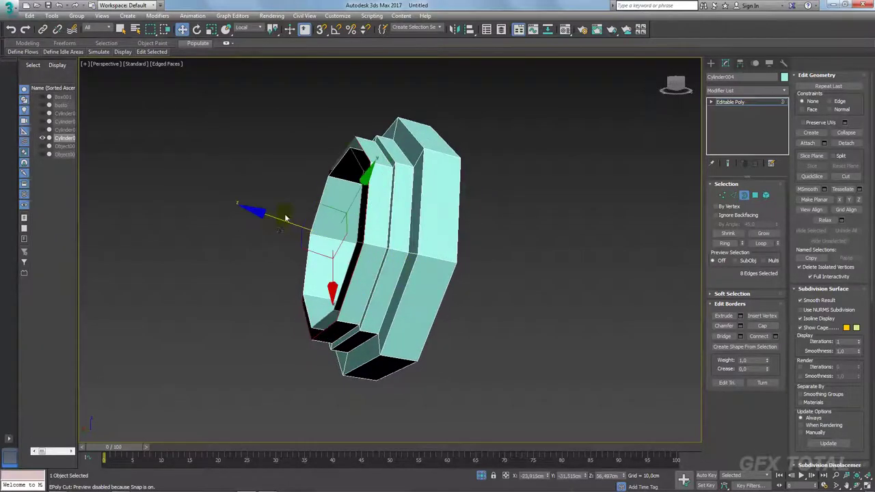
pyautogui.keyDown('ctrl'); pyautogui.click(352, 155); pyautogui.keyUp('ctrl')
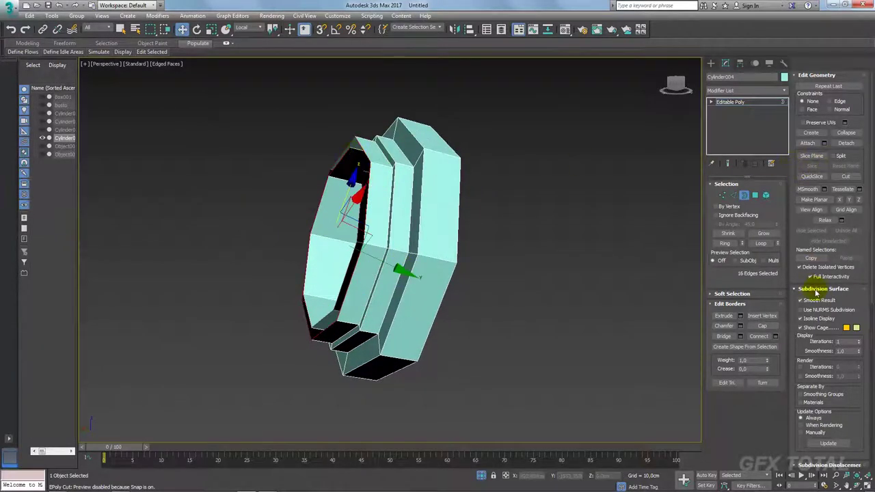
pyautogui.click(813, 202)
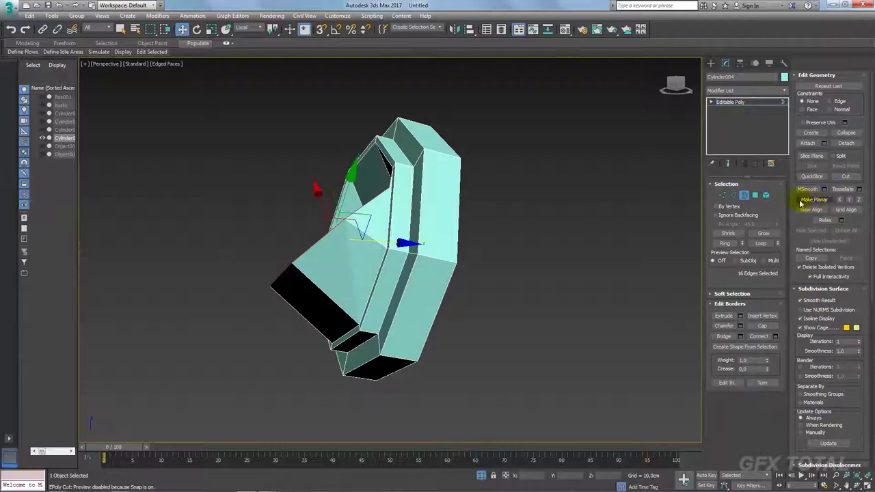
pyautogui.moveTo(430, 217)
pyautogui.keyDown('alt'); pyautogui.mouseDown(button='middle')
pyautogui.moveTo(469, 225)
pyautogui.moveTo(394, 222)
pyautogui.moveTo(557, 231)
pyautogui.mouseUp(button='middle'); pyautogui.keyUp('alt')
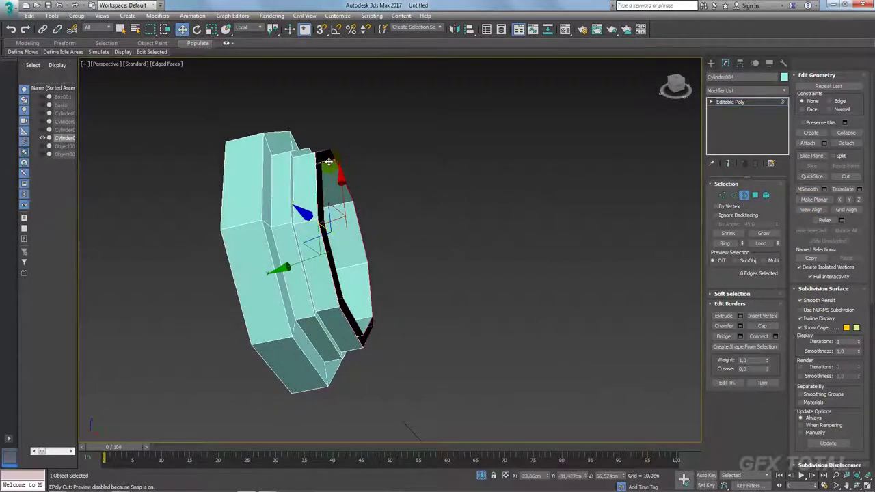
pyautogui.moveTo(339, 165)
pyautogui.keyDown('alt'); pyautogui.mouseDown(button='middle')
pyautogui.moveTo(330, 219)
pyautogui.moveTo(307, 259)
pyautogui.mouseUp(button='middle'); pyautogui.keyUp('alt')
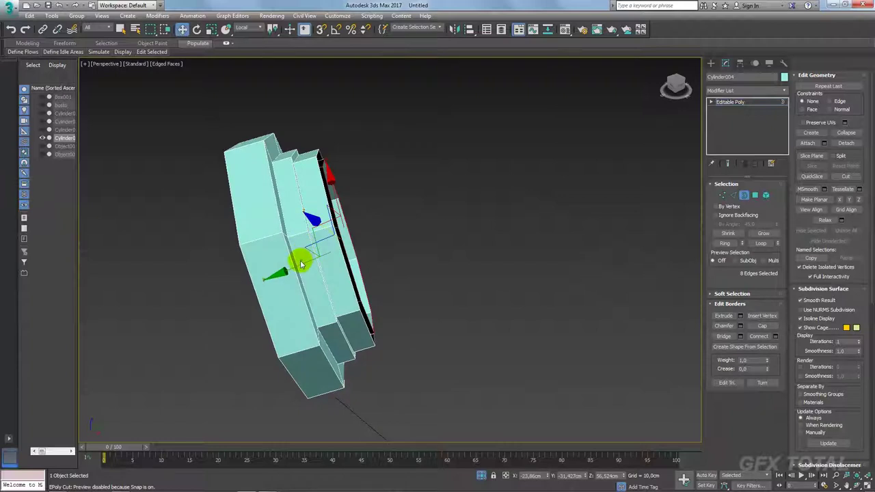
pyautogui.moveTo(303, 264); pyautogui.dragTo(301, 264)
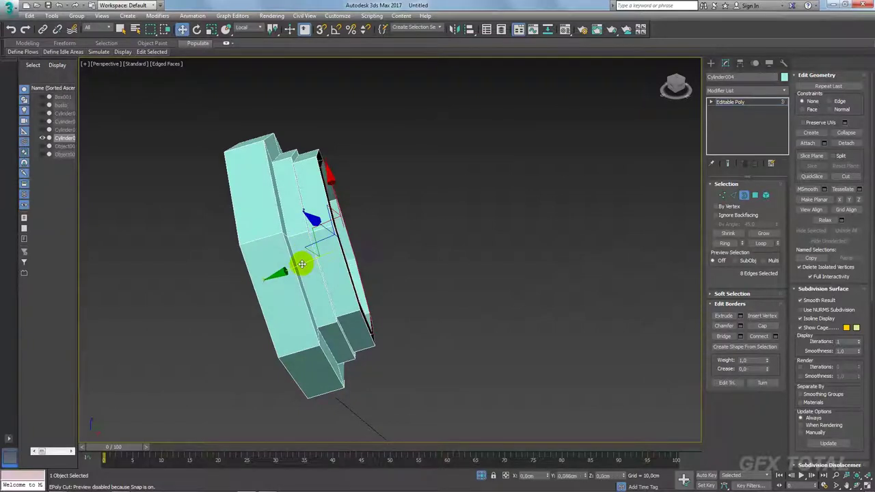
pyautogui.moveTo(416, 235)
pyautogui.keyDown('alt'); pyautogui.mouseDown(button='middle')
pyautogui.moveTo(624, 300)
pyautogui.moveTo(471, 282)
pyautogui.mouseUp(button='middle'); pyautogui.keyUp('alt')
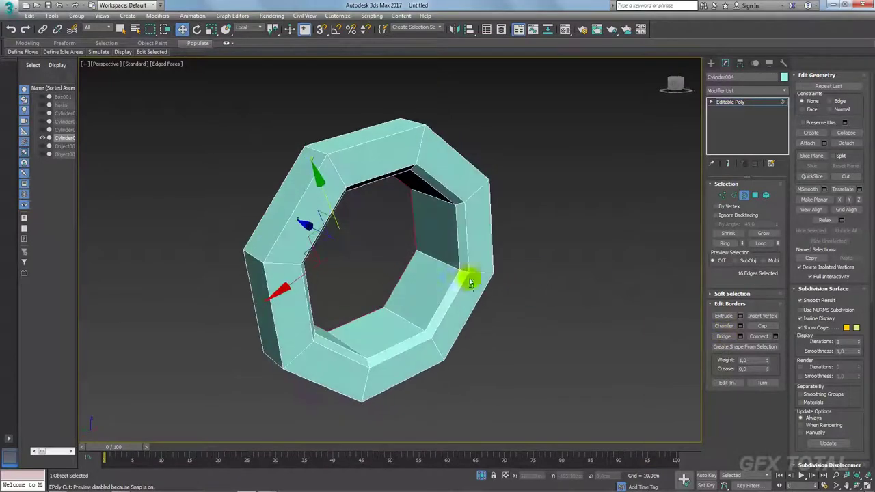
pyautogui.click(730, 102)
pyautogui.moveTo(601, 171)
pyautogui.keyDown('alt'); pyautogui.mouseDown(button='middle')
pyautogui.moveTo(531, 180)
pyautogui.moveTo(471, 245)
pyautogui.mouseUp(button='middle'); pyautogui.keyUp('alt')
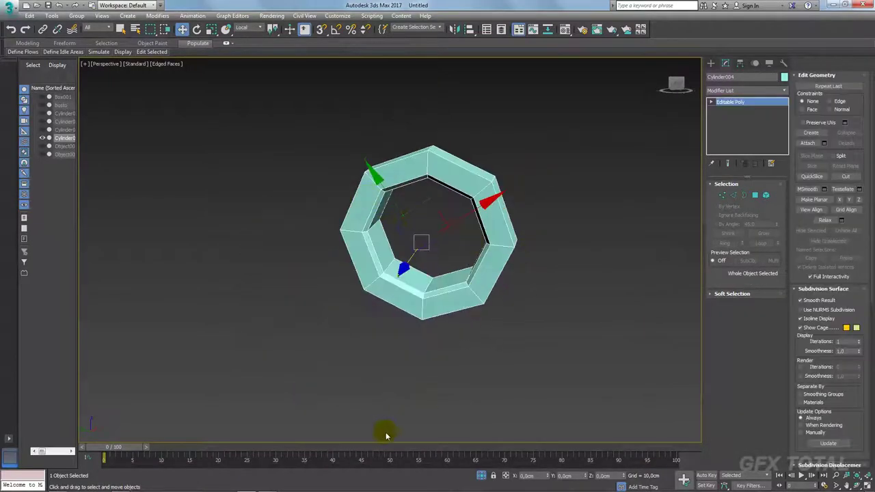
# Step: End isolation to show the whole helmet and compare the ring with the reference photo
pyautogui.click(481, 476)
pyautogui.moveTo(501, 298)
pyautogui.keyDown('alt'); pyautogui.mouseDown(button='middle')
pyautogui.moveTo(415, 279)
pyautogui.moveTo(450, 286)
pyautogui.moveTo(452, 301)
pyautogui.mouseUp(button='middle'); pyautogui.keyUp('alt')
pyautogui.hotkey('alt', 'Tab')
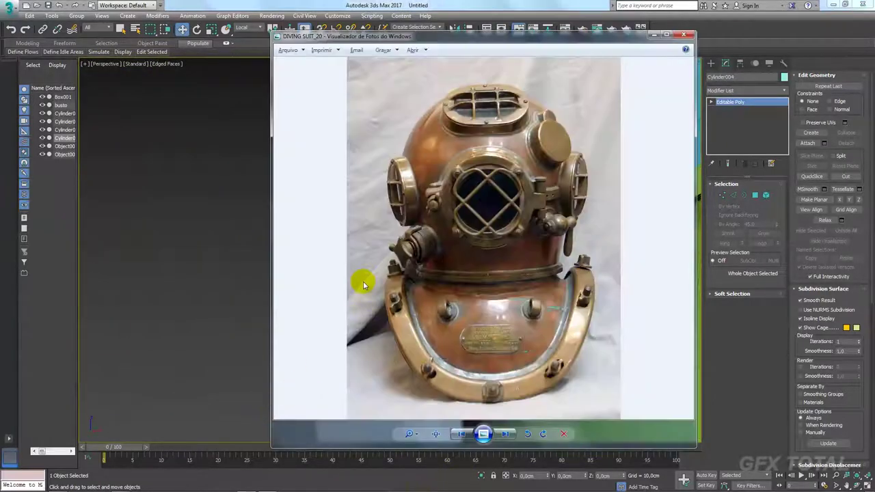
pyautogui.hotkey('alt', 'Tab')
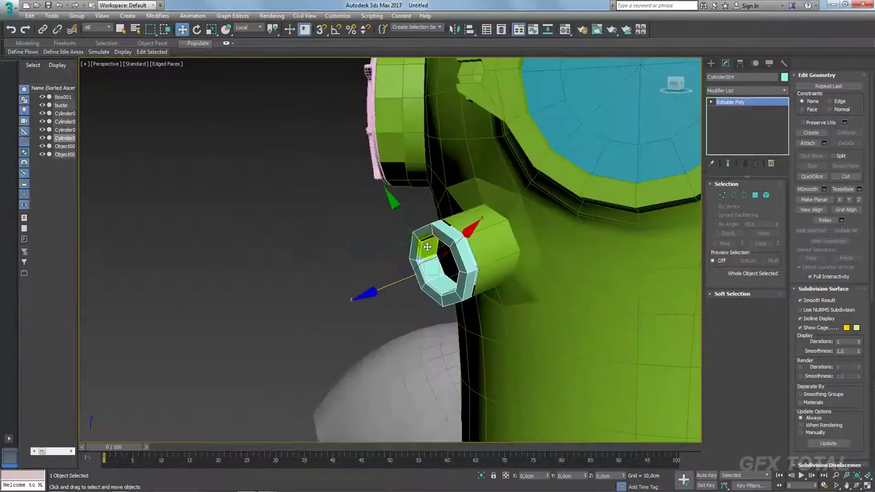
pyautogui.hotkey('alt', 'Tab')
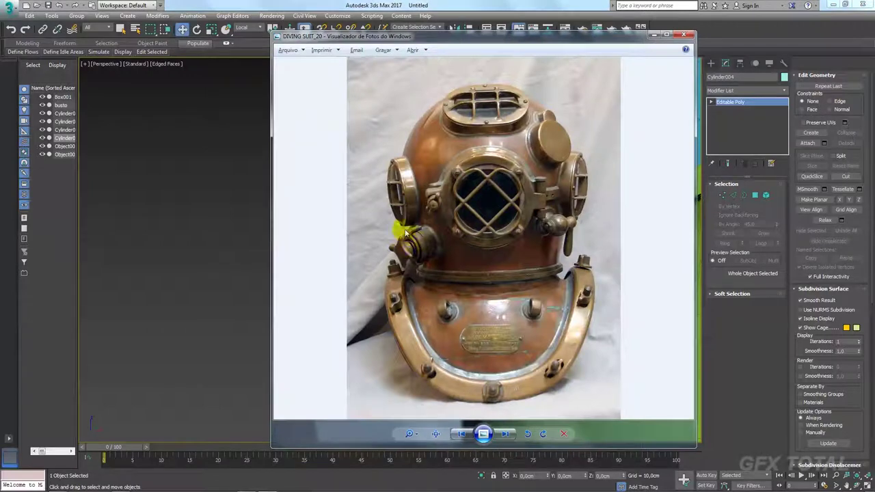
pyautogui.hotkey('alt', 'Tab')
pyautogui.scroll(2, 463, 251)
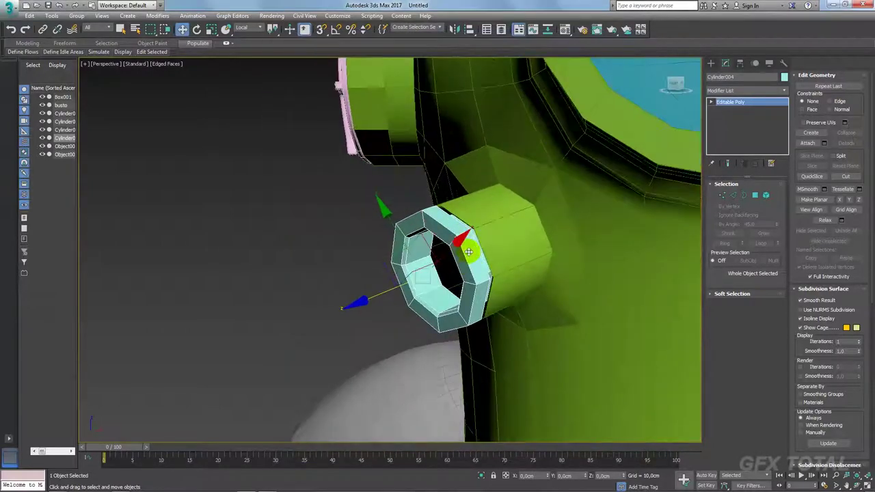
# Step: Add a TurboSmooth modifier to Cylinder004, then return to its Editable Poly level
pyautogui.click(784, 90)
pyautogui.moveTo(785, 104); pyautogui.dragTo(792, 291)
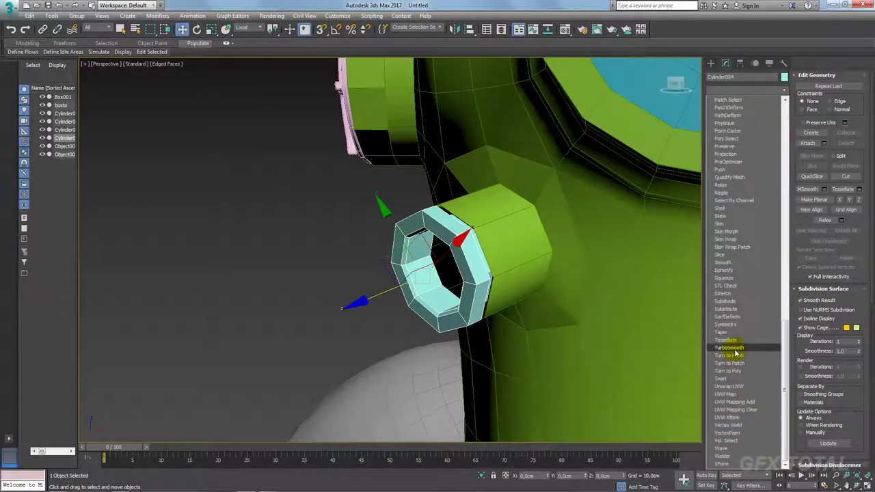
pyautogui.click(732, 348)
pyautogui.keyDown('alt'); pyautogui.moveTo(424, 266); pyautogui.dragTo(463, 266, button='middle'); pyautogui.keyUp('alt')
pyautogui.scroll(3, 463, 266)
pyautogui.hotkey('alt', 'Tab')
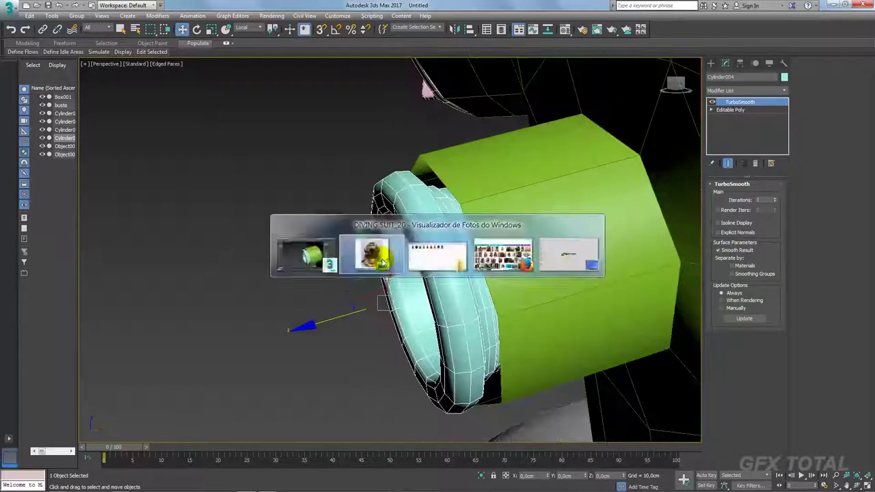
pyautogui.hotkey('alt', 'Tab')
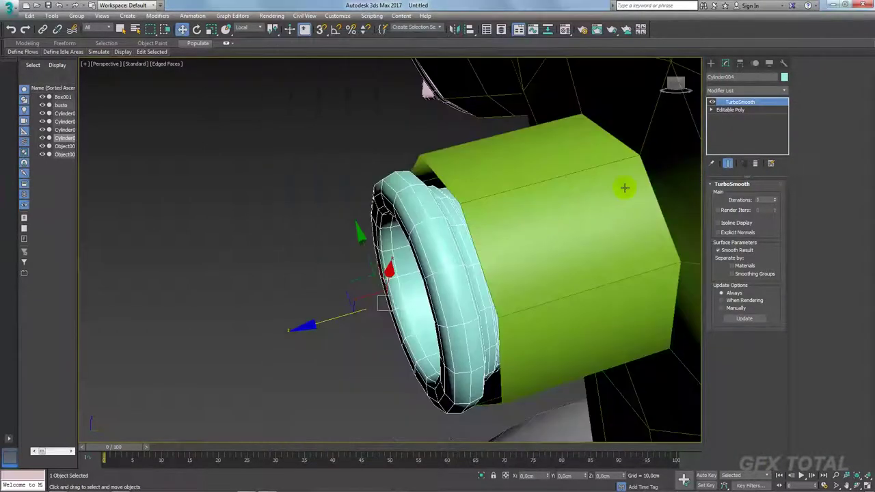
pyautogui.click(728, 110)
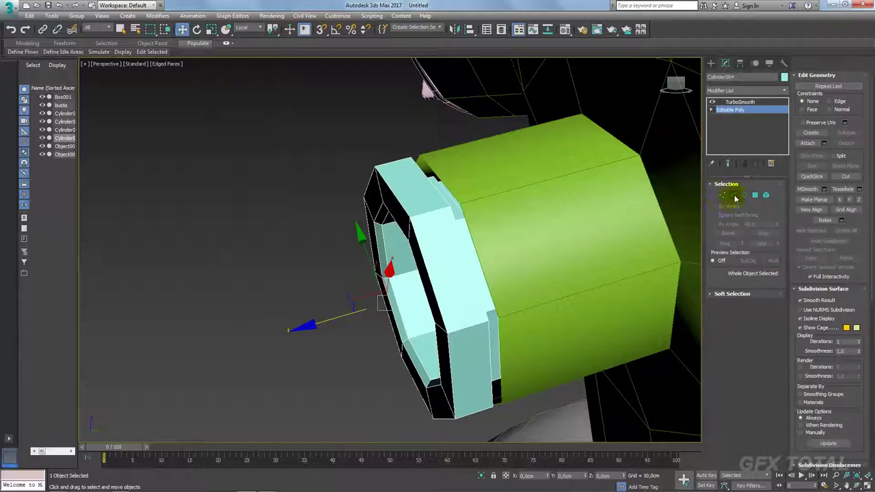
# Step: Nudge the ring into place and connect a loop around its top edge ring, slid to -90
pyautogui.moveTo(334, 318); pyautogui.dragTo(340, 319)
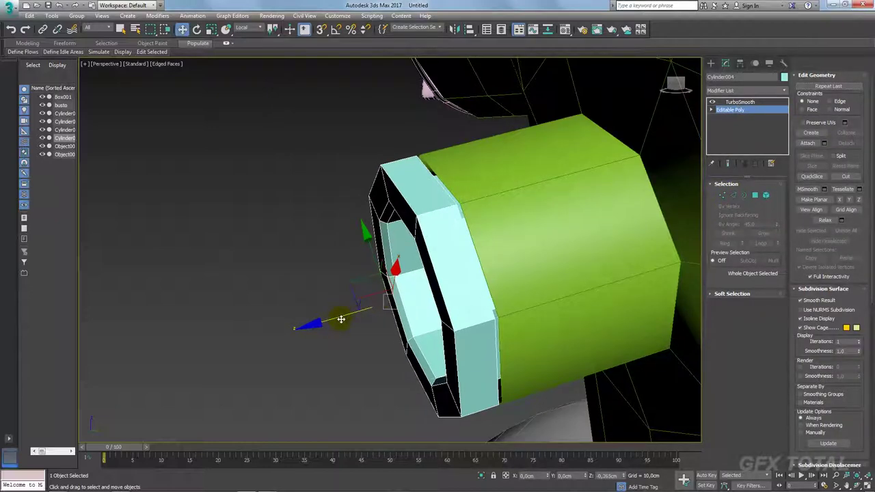
pyautogui.click(734, 195)
pyautogui.click(440, 205)
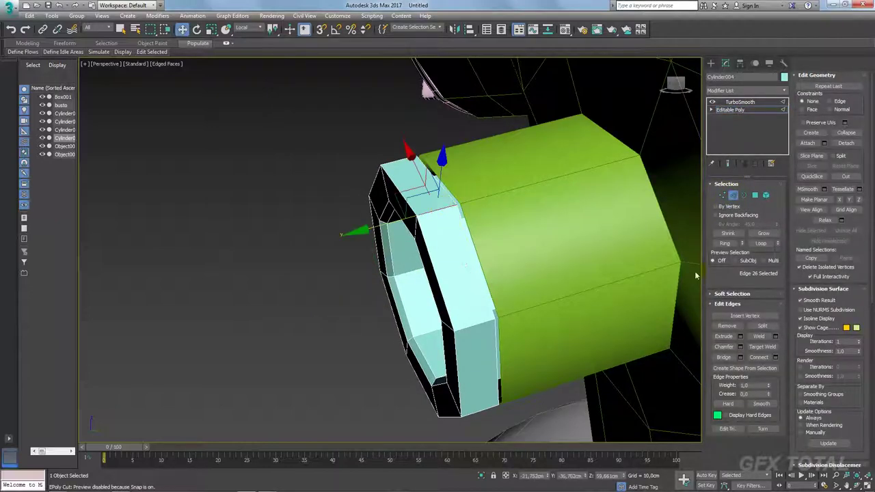
pyautogui.click(726, 244)
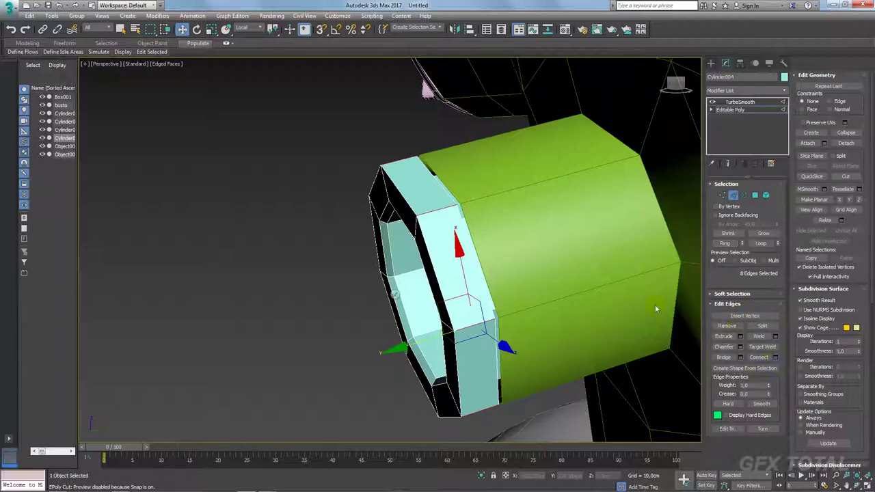
pyautogui.click(775, 357)
pyautogui.moveTo(397, 281); pyautogui.dragTo(423, 445)
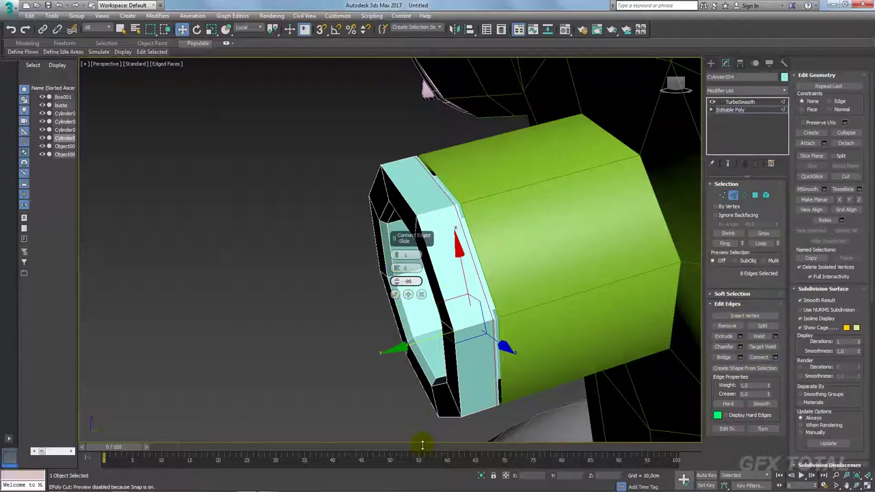
pyautogui.click(395, 295)
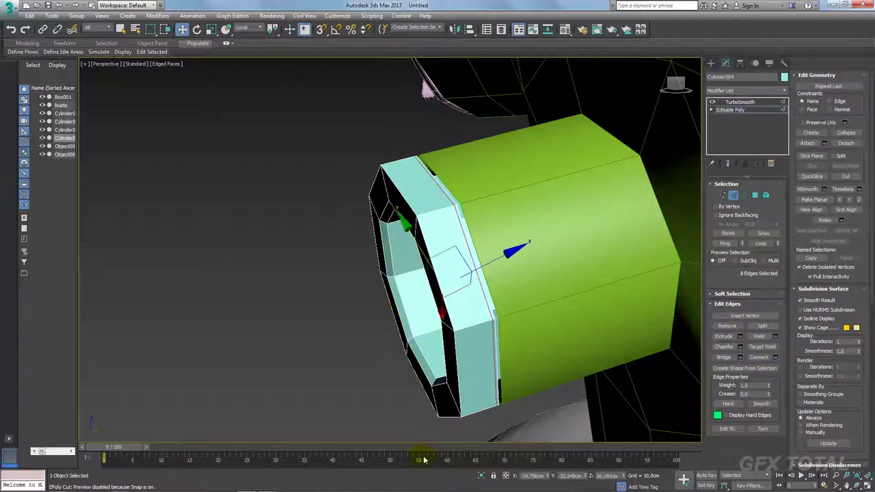
# Step: Isolate the ring and connect another edge ring with two pinched loops
pyautogui.click(481, 478)
pyautogui.keyDown('alt'); pyautogui.moveTo(445, 279); pyautogui.dragTo(293, 182, button='middle'); pyautogui.keyUp('alt')
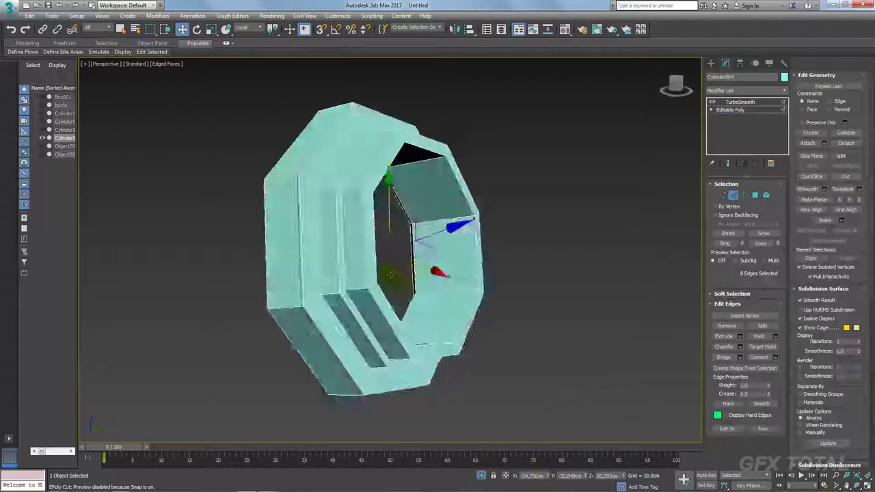
pyautogui.click(293, 181)
pyautogui.click(727, 244)
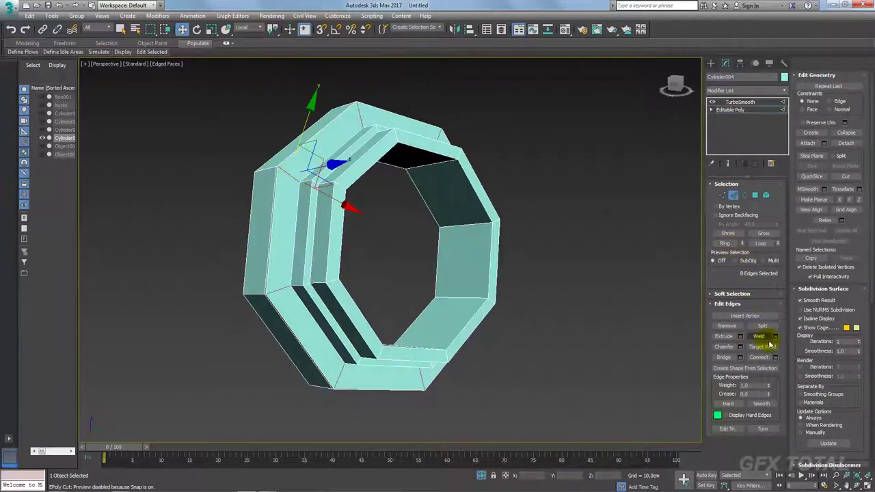
pyautogui.click(775, 357)
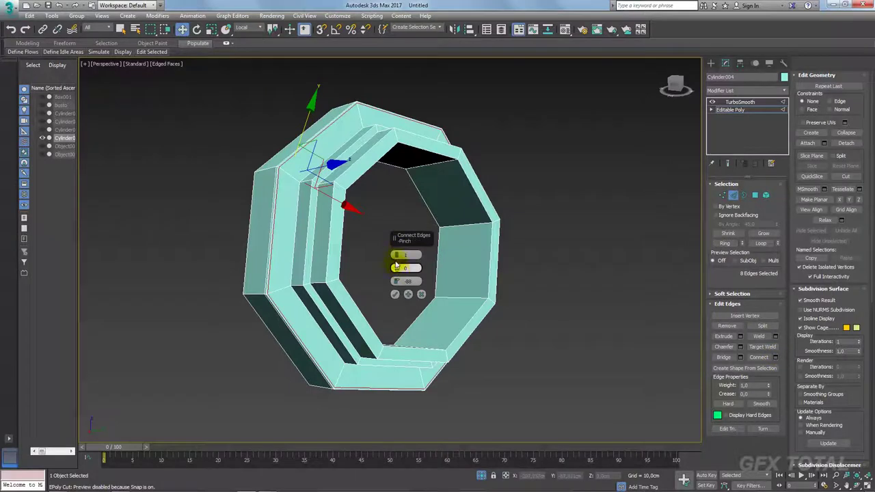
pyautogui.moveTo(395, 254)
pyautogui.mouseDown()
pyautogui.moveTo(399, 156)
pyautogui.moveTo(393, 191)
pyautogui.mouseUp()
pyautogui.click(395, 294)
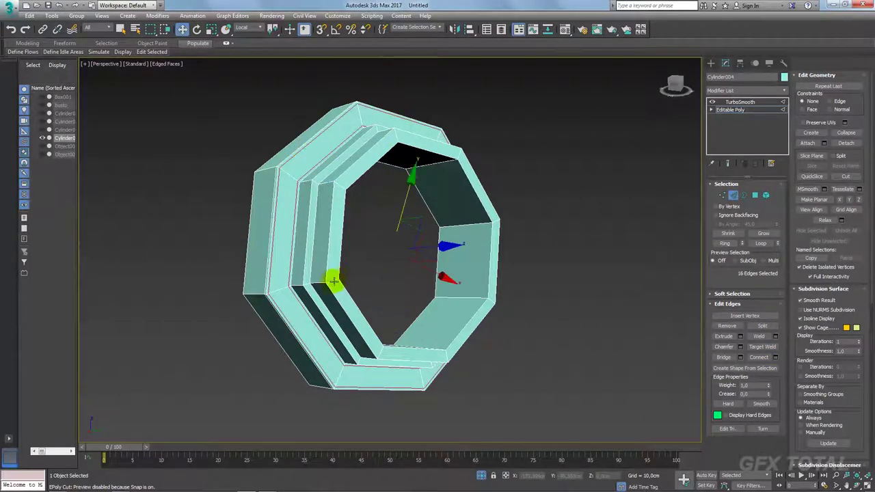
# Step: Connect one more loop across the edge ring on the ring's inner right side
pyautogui.click(335, 281)
pyautogui.click(472, 297)
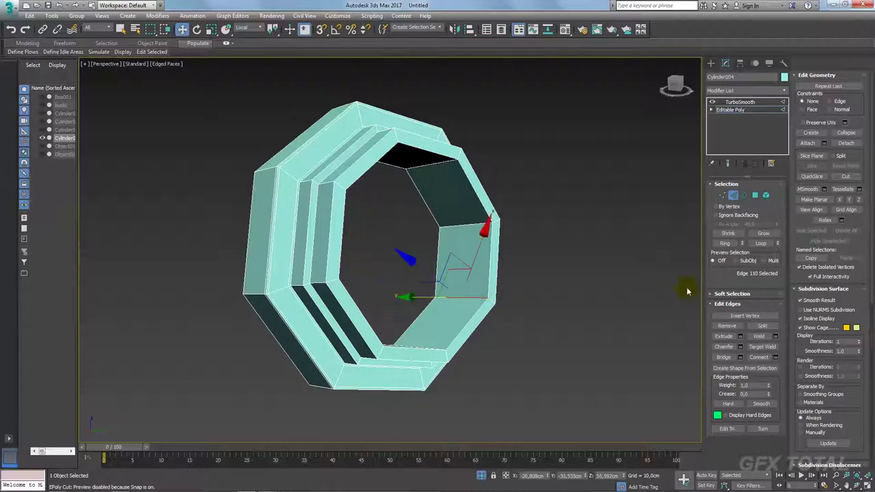
pyautogui.click(723, 244)
pyautogui.click(775, 357)
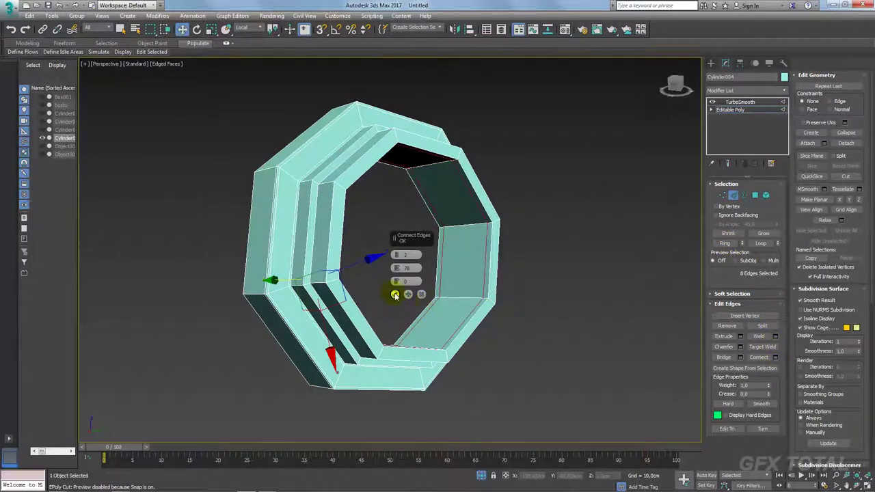
pyautogui.click(395, 295)
pyautogui.click(740, 102)
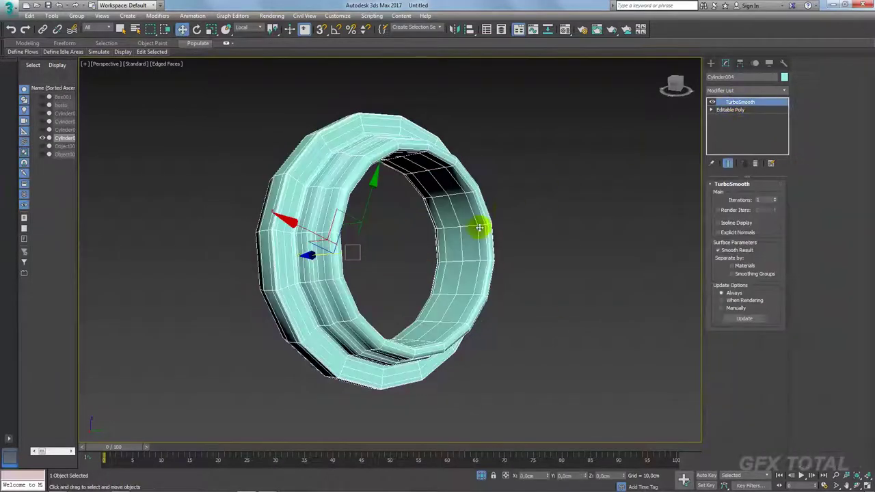
# Step: Raise the ring's TurboSmooth iterations to 2 and enable Isoline Display
pyautogui.keyDown('alt'); pyautogui.moveTo(482, 333); pyautogui.dragTo(511, 248, button='middle'); pyautogui.keyUp('alt')
pyautogui.click(774, 199)
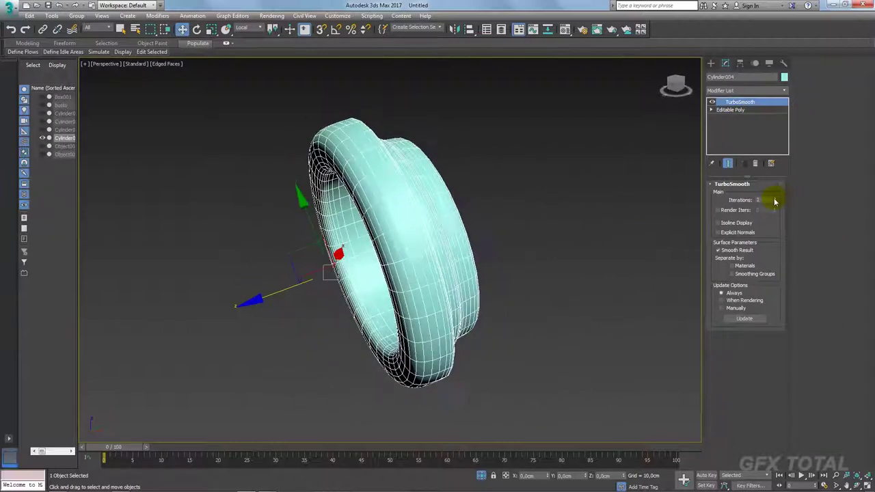
pyautogui.click(718, 222)
pyautogui.keyDown('alt'); pyautogui.moveTo(676, 236); pyautogui.dragTo(610, 243, button='middle'); pyautogui.keyUp('alt')
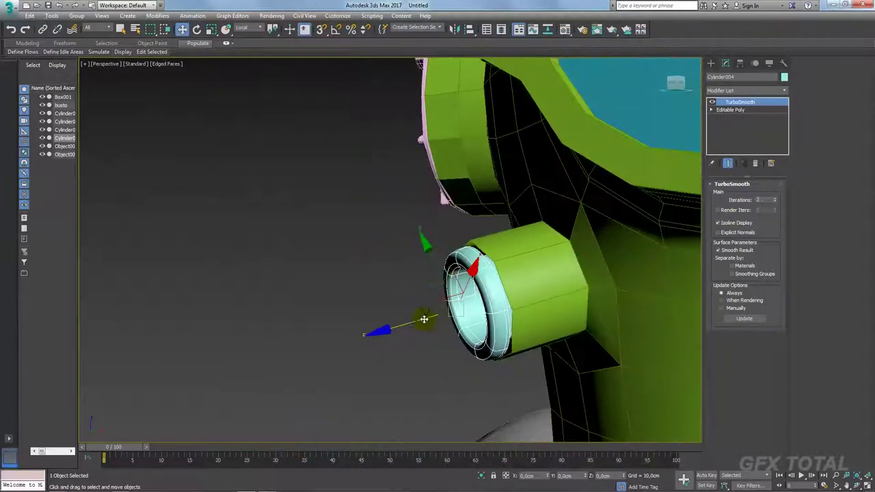
# Step: Clone the ring along the valve as copy Cylinder005 and delete its TurboSmooth
pyautogui.keyDown('shift'); pyautogui.moveTo(417, 322); pyautogui.dragTo(400, 322); pyautogui.keyUp('shift')
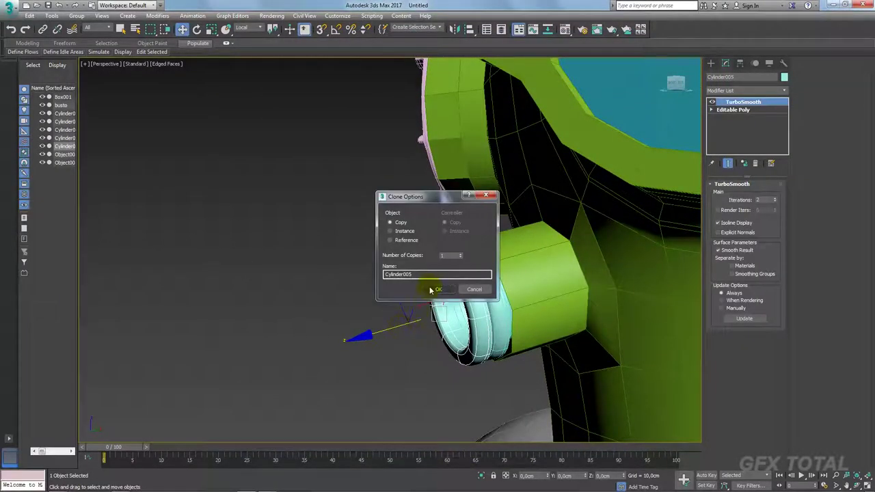
pyautogui.click(432, 288)
pyautogui.click(764, 163)
pyautogui.keyDown('alt'); pyautogui.moveTo(457, 301); pyautogui.dragTo(437, 259, button='middle'); pyautogui.keyUp('alt')
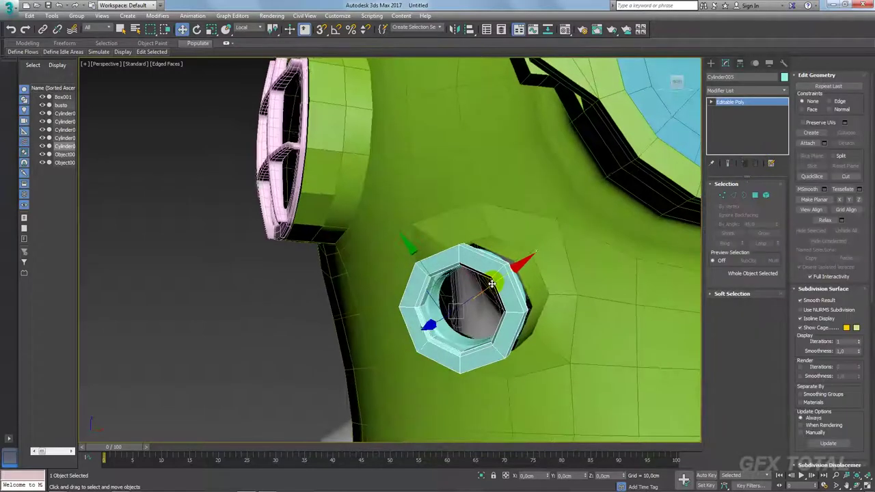
pyautogui.scroll(4, 465, 294)
pyautogui.keyDown('alt'); pyautogui.moveTo(454, 302); pyautogui.dragTo(438, 311, button='middle'); pyautogui.keyUp('alt')
# Step: Non-uniformly scale Cylinder005 down along Z into a thinner octagonal nut
pyautogui.press('r')
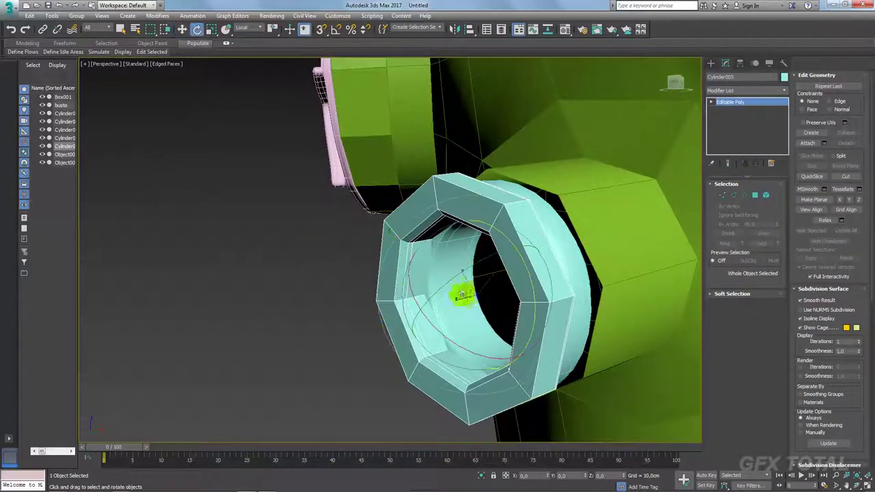
pyautogui.press('r')
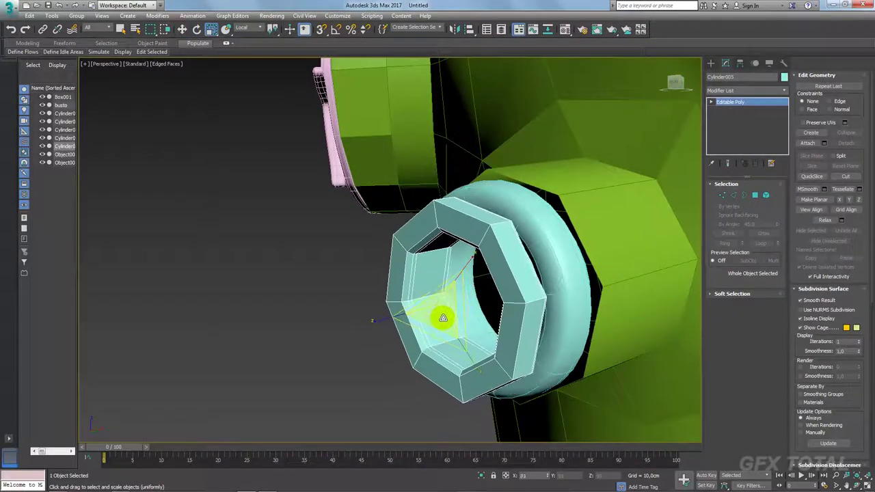
pyautogui.keyDown('alt'); pyautogui.moveTo(442, 315); pyautogui.dragTo(434, 284, button='middle'); pyautogui.keyUp('alt')
pyautogui.hotkey('alt', 'Tab')
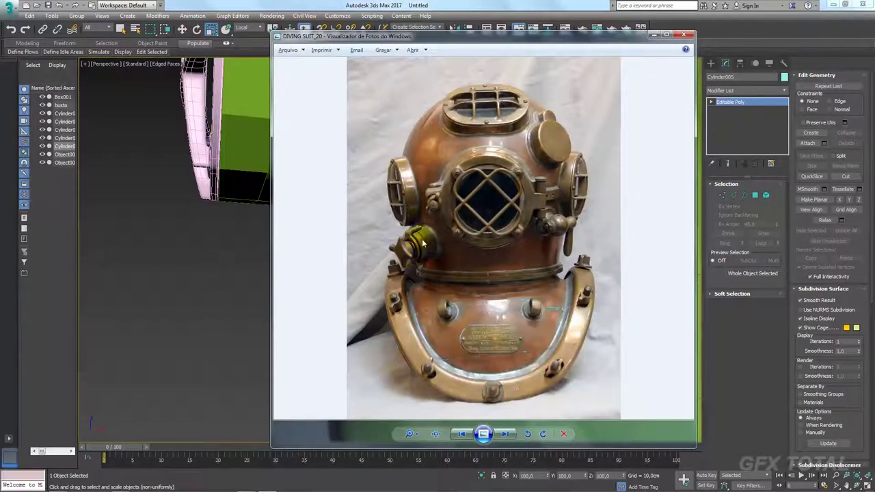
pyautogui.hotkey('alt', 'Tab')
pyautogui.press('r')
pyautogui.press('r')
pyautogui.hotkey('alt', 'Tab')
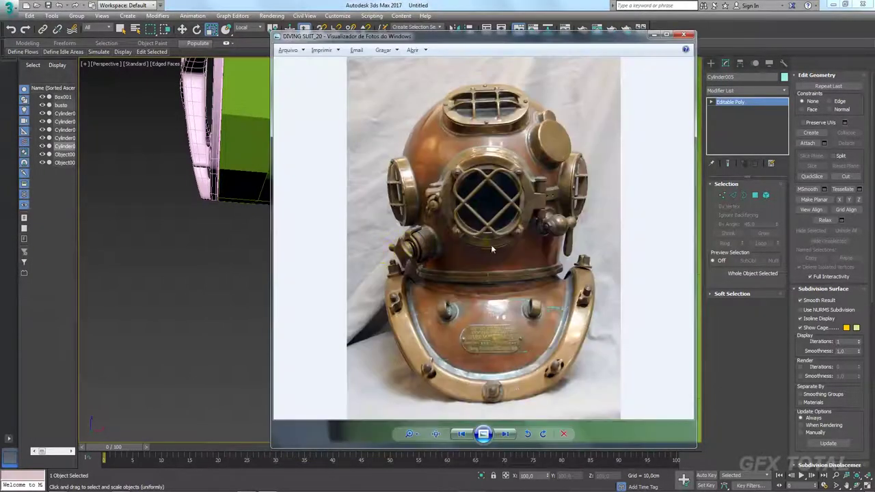
pyautogui.hotkey('alt', 'Tab')
pyautogui.press('r')
pyautogui.keyDown('alt'); pyautogui.moveTo(496, 273); pyautogui.dragTo(371, 332, button='middle'); pyautogui.keyUp('alt')
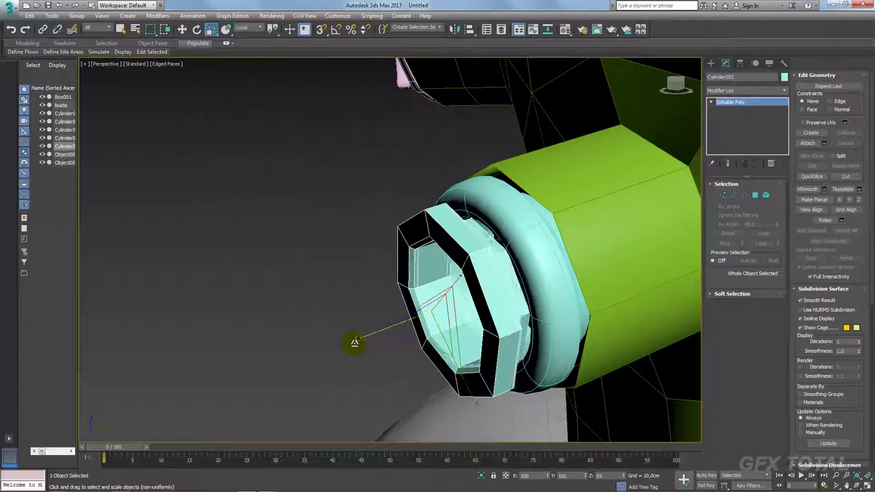
pyautogui.moveTo(354, 342); pyautogui.dragTo(363, 346)
# Step: Isolate the squashed nut on its own
pyautogui.press('r')
pyautogui.keyDown('alt'); pyautogui.moveTo(363, 345); pyautogui.dragTo(507, 311, button='middle'); pyautogui.keyUp('alt')
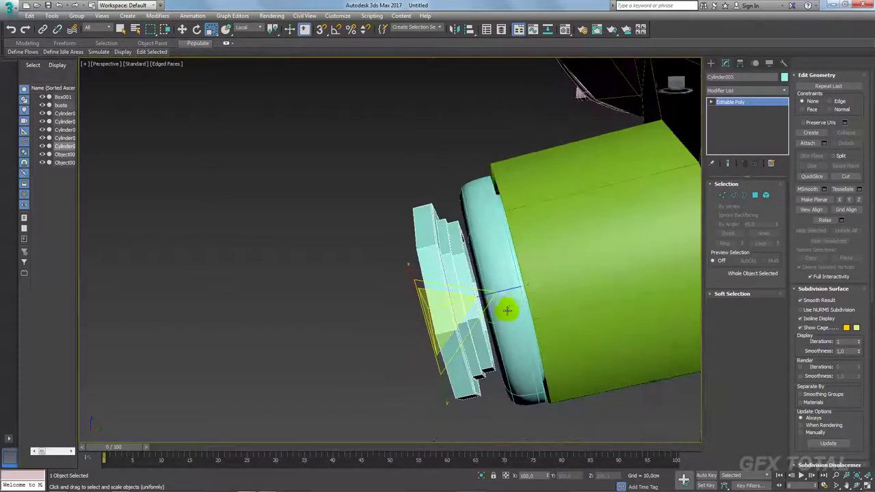
pyautogui.click(482, 476)
# Step: Grow the nut's front rim face selection to 24 polygons and scale them
pyautogui.keyDown('alt'); pyautogui.moveTo(527, 404); pyautogui.dragTo(515, 369, button='middle'); pyautogui.keyUp('alt')
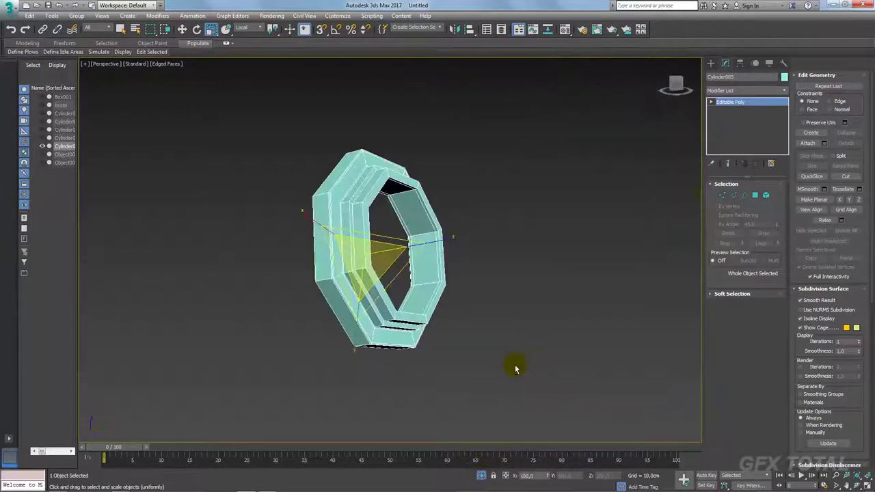
pyautogui.click(756, 194)
pyautogui.scroll(3, 424, 260)
pyautogui.scroll(-3, 424, 260)
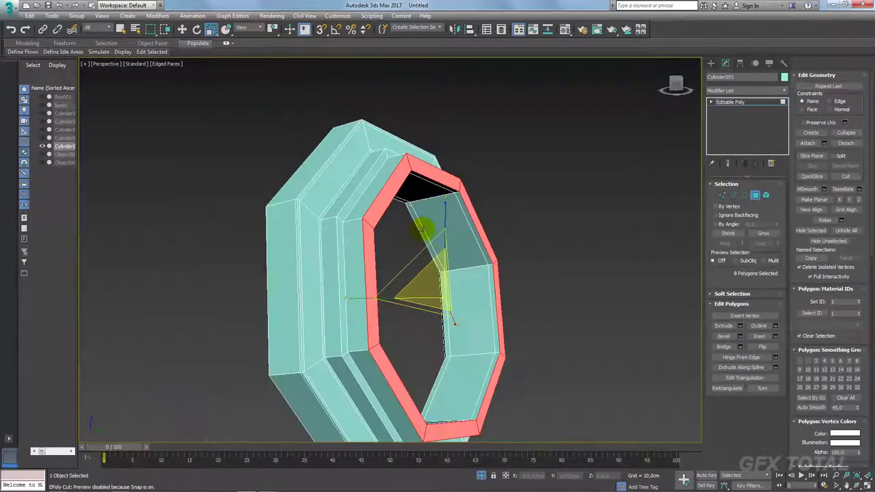
pyautogui.press('w')
pyautogui.moveTo(424, 259)
pyautogui.keyDown('alt'); pyautogui.mouseDown(button='middle')
pyautogui.moveTo(480, 277)
pyautogui.moveTo(604, 271)
pyautogui.moveTo(553, 260)
pyautogui.moveTo(540, 282)
pyautogui.mouseUp(button='middle'); pyautogui.keyUp('alt')
pyautogui.click(751, 235)
pyautogui.press('r')
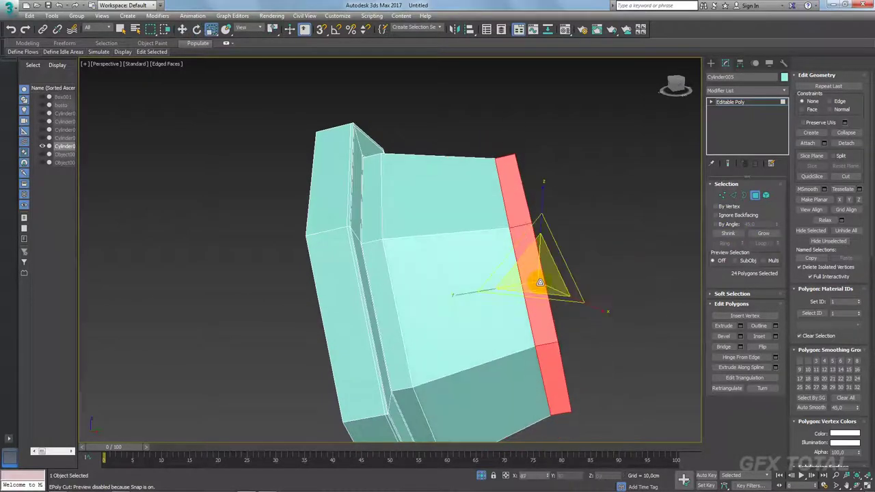
# Step: Return the nut to Editable Poly object level for a closer side view
pyautogui.click(747, 103)
pyautogui.scroll(-5, 498, 201)
pyautogui.moveTo(498, 200)
pyautogui.keyDown('alt'); pyautogui.mouseDown(button='middle')
pyautogui.moveTo(523, 240)
pyautogui.moveTo(480, 333)
pyautogui.moveTo(471, 321)
pyautogui.moveTo(403, 328)
pyautogui.mouseUp(button='middle'); pyautogui.keyUp('alt')
# Step: Shift the nut slightly along the valve axis
pyautogui.press('w')
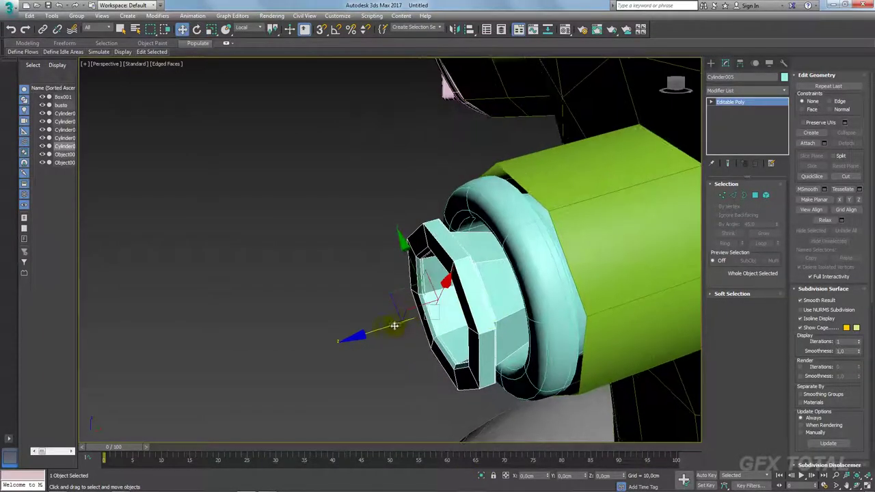
pyautogui.moveTo(403, 327); pyautogui.dragTo(413, 327)
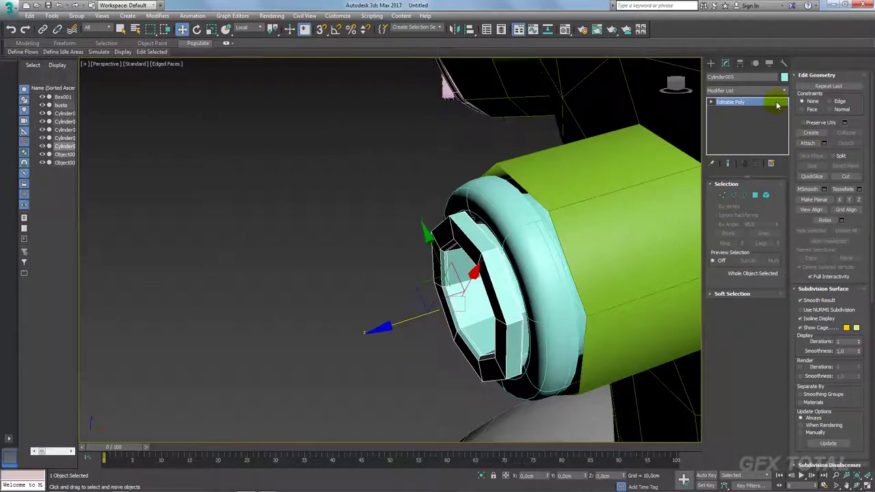
pyautogui.keyDown('alt'); pyautogui.moveTo(471, 307); pyautogui.dragTo(487, 298, button='middle'); pyautogui.keyUp('alt')
pyautogui.press('r')
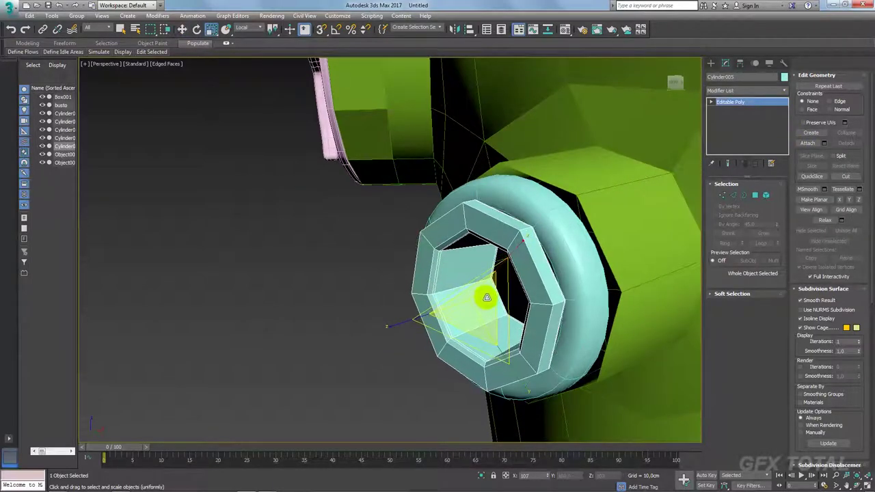
# Step: Add a TurboSmooth modifier above the nut's Editable Poly and check the reference photo
pyautogui.click(783, 93)
pyautogui.scroll(-5, 752, 274)
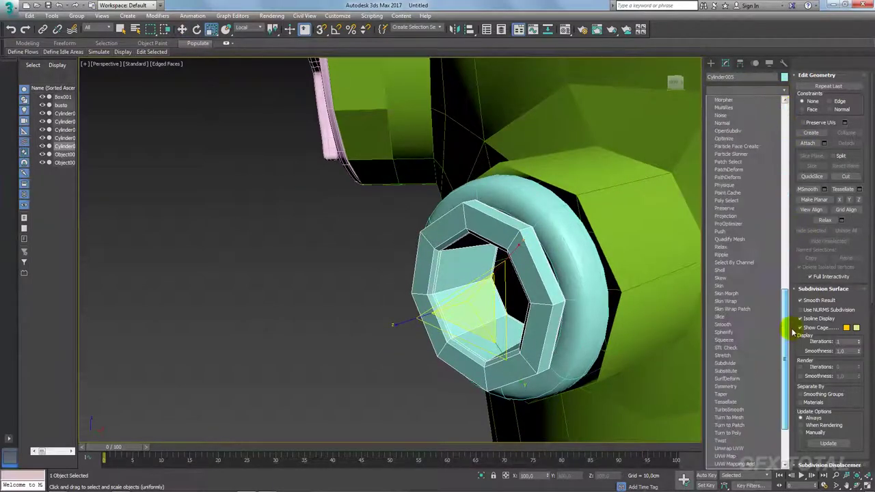
pyautogui.click(757, 353)
pyautogui.keyDown('alt'); pyautogui.moveTo(635, 292); pyautogui.dragTo(558, 271, button='middle'); pyautogui.keyUp('alt')
pyautogui.press('w')
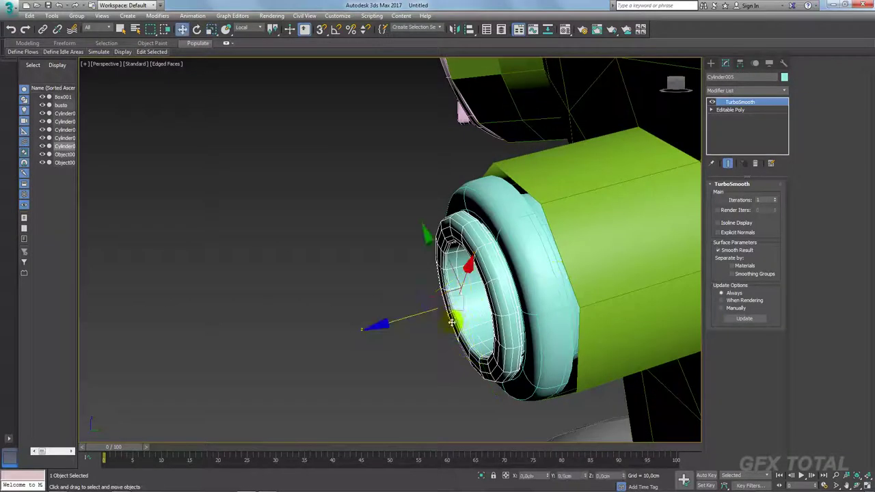
pyautogui.keyDown('alt'); pyautogui.moveTo(404, 319); pyautogui.dragTo(488, 307, button='middle'); pyautogui.keyUp('alt')
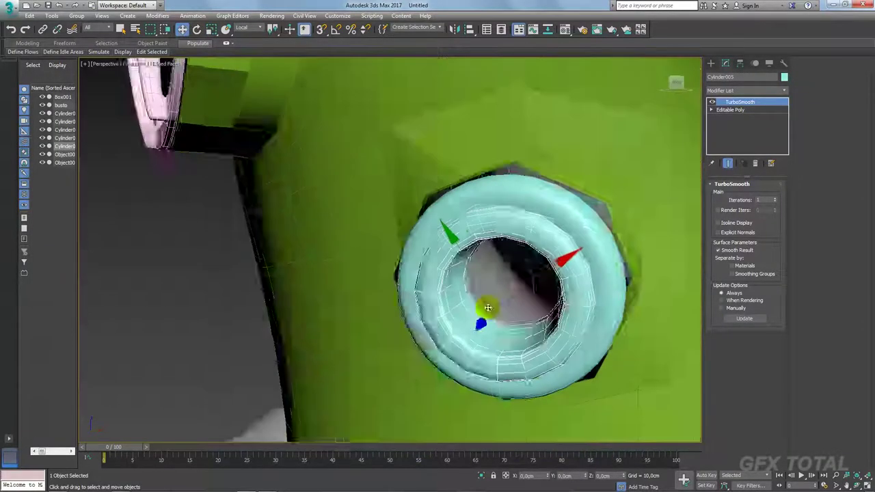
pyautogui.click(730, 109)
pyautogui.moveTo(608, 239)
pyautogui.keyDown('alt'); pyautogui.mouseDown(button='middle')
pyautogui.moveTo(570, 242)
pyautogui.moveTo(618, 236)
pyautogui.moveTo(533, 302)
pyautogui.mouseUp(button='middle'); pyautogui.keyUp('alt')
pyautogui.hotkey('alt', 'Tab')
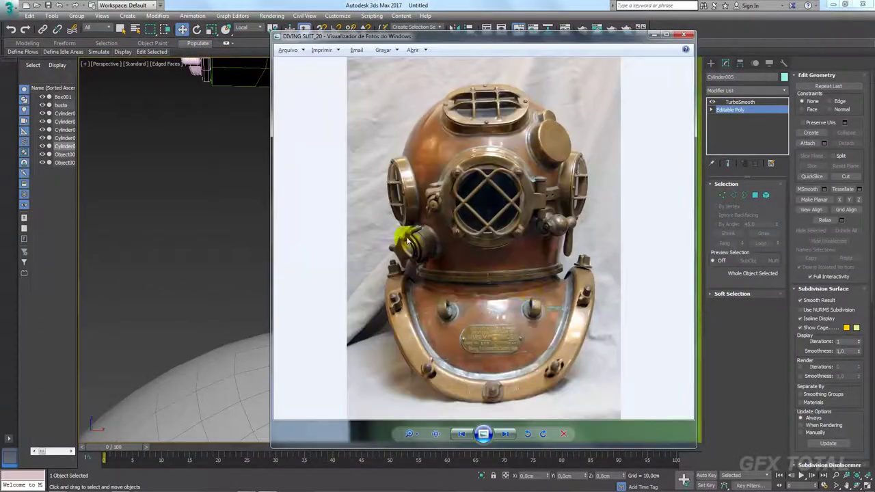
# Step: Select four polygons at the top of the nut's rim
pyautogui.hotkey('alt', 'Tab')
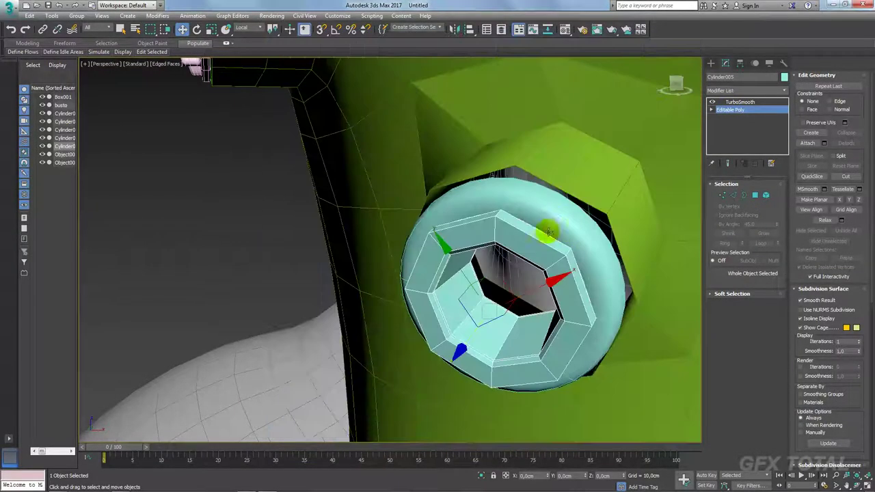
pyautogui.click(755, 196)
pyautogui.click(507, 216)
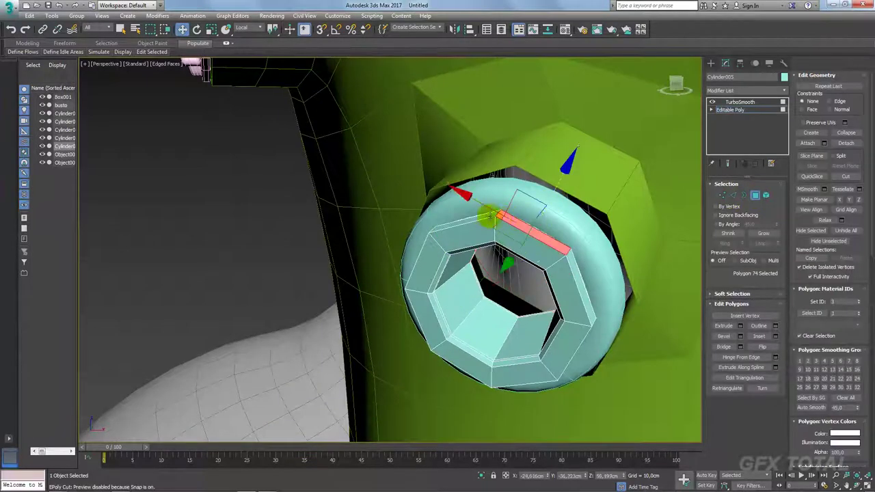
pyautogui.keyDown('ctrl'); pyautogui.click(480, 216); pyautogui.keyUp('ctrl')
pyautogui.moveTo(481, 216)
pyautogui.keyDown('alt'); pyautogui.mouseDown(button='middle')
pyautogui.moveTo(523, 238)
pyautogui.moveTo(551, 293)
pyautogui.moveTo(527, 367)
pyautogui.mouseUp(button='middle'); pyautogui.keyUp('alt')
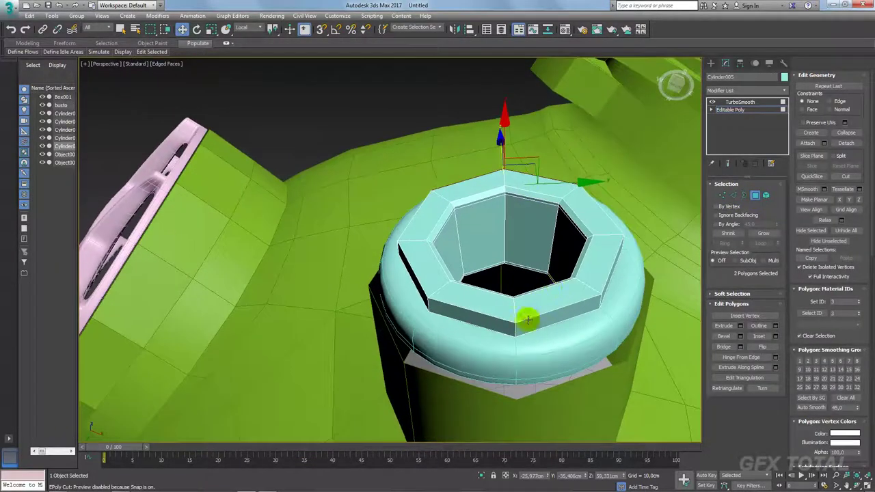
pyautogui.keyDown('ctrl'); pyautogui.click(523, 318); pyautogui.keyUp('ctrl')
pyautogui.keyDown('ctrl'); pyautogui.click(492, 327); pyautogui.keyUp('ctrl')
pyautogui.moveTo(492, 326)
pyautogui.keyDown('alt'); pyautogui.mouseDown(button='middle')
pyautogui.moveTo(605, 264)
pyautogui.moveTo(591, 295)
pyautogui.moveTo(615, 300)
pyautogui.mouseUp(button='middle'); pyautogui.keyUp('alt')
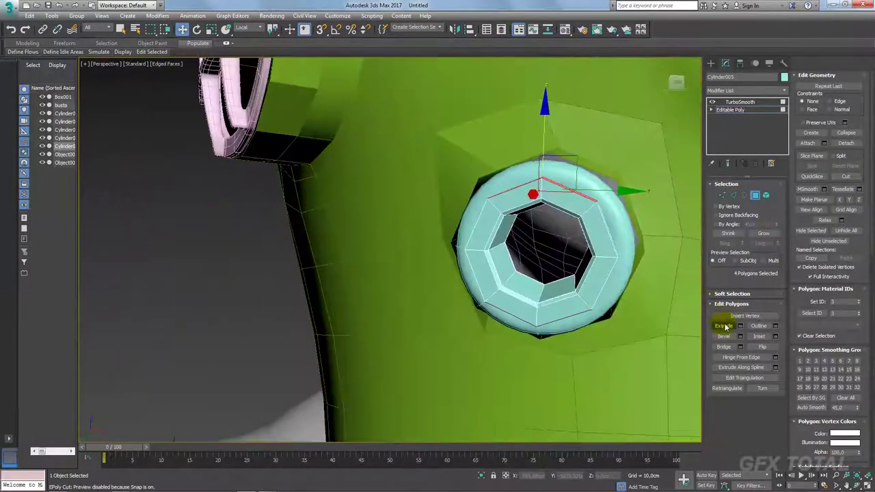
pyautogui.scroll(-3, 651, 286)
pyautogui.scroll(3, 612, 292)
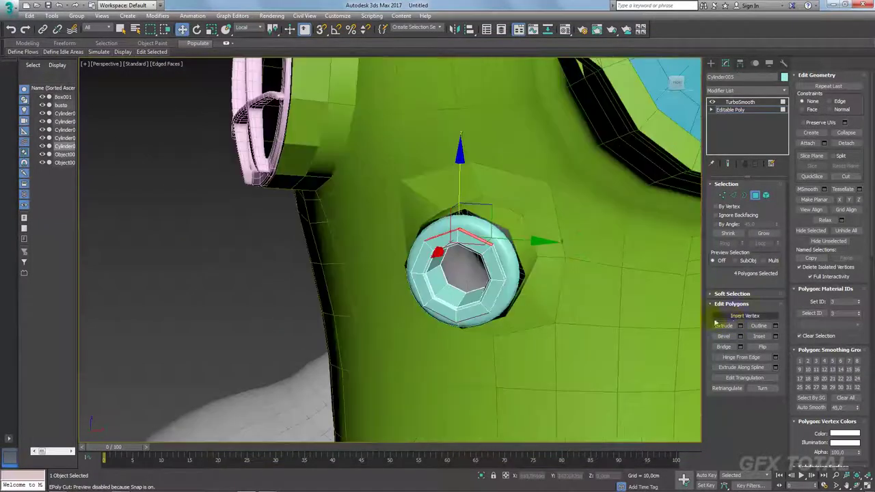
# Step: Extrude the four top polygons outward by about 1.915 cm
pyautogui.click(740, 326)
pyautogui.moveTo(403, 261); pyautogui.dragTo(400, 253)
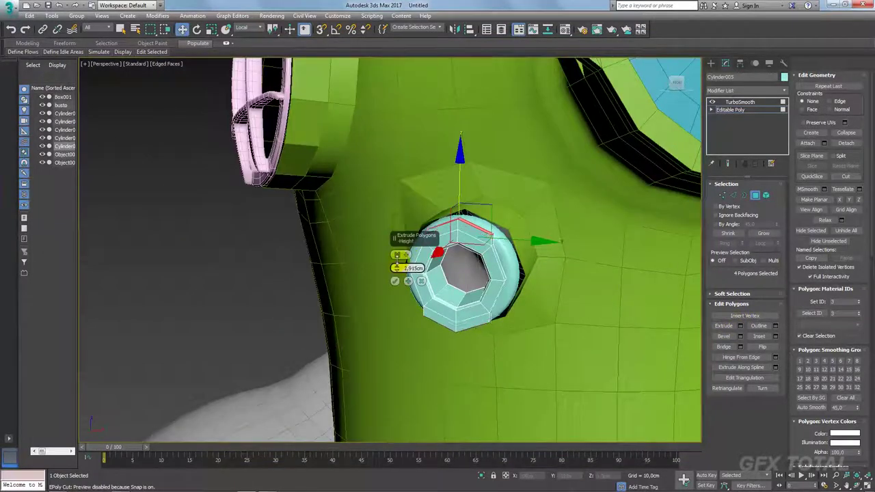
pyautogui.click(394, 281)
pyautogui.hotkey('alt', 'Tab')
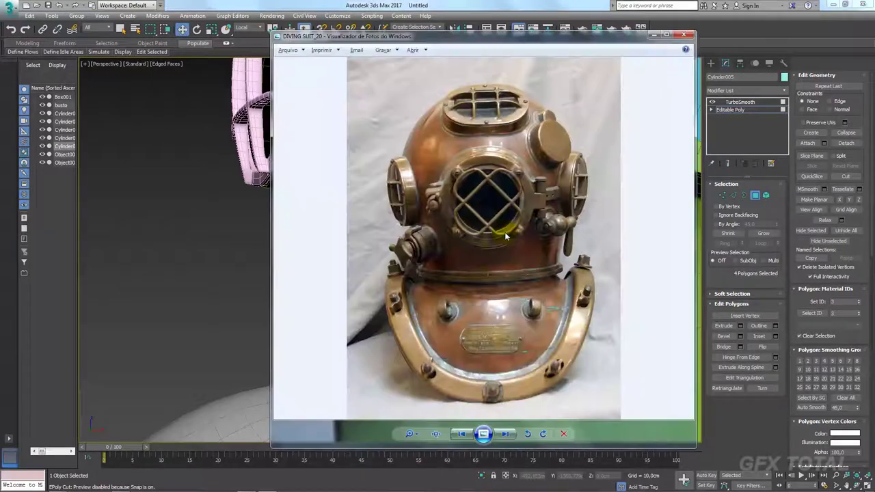
pyautogui.hotkey('alt', 'Tab')
# Step: Switch to Local coordinates and scale the polygons flat on Z into a level strip
pyautogui.press('e')
pyautogui.press('r')
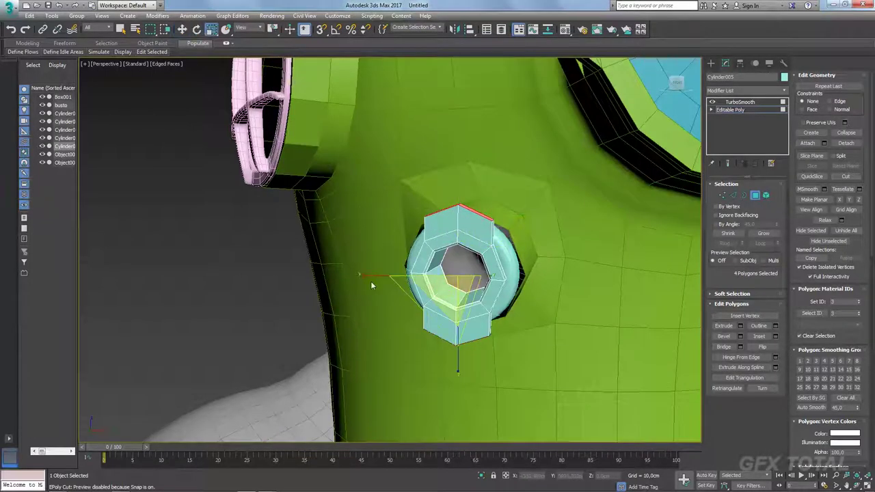
pyautogui.moveTo(370, 286)
pyautogui.keyDown('alt'); pyautogui.mouseDown(button='middle')
pyautogui.moveTo(391, 302)
pyautogui.moveTo(363, 100)
pyautogui.mouseUp(button='middle'); pyautogui.keyUp('alt')
pyautogui.click(242, 28)
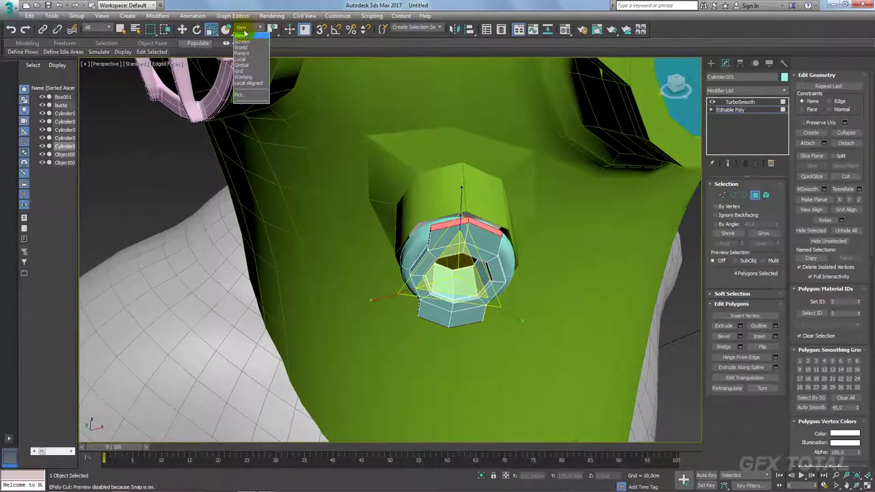
pyautogui.click(244, 60)
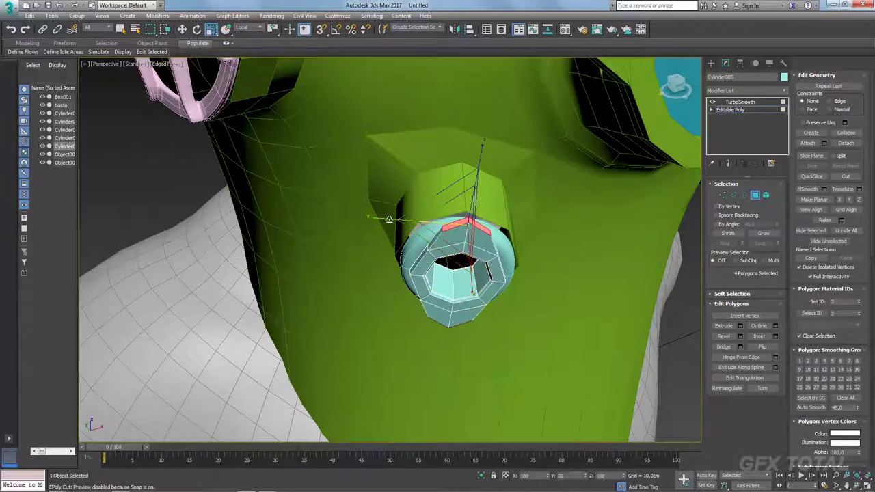
pyautogui.moveTo(485, 148); pyautogui.dragTo(474, 297)
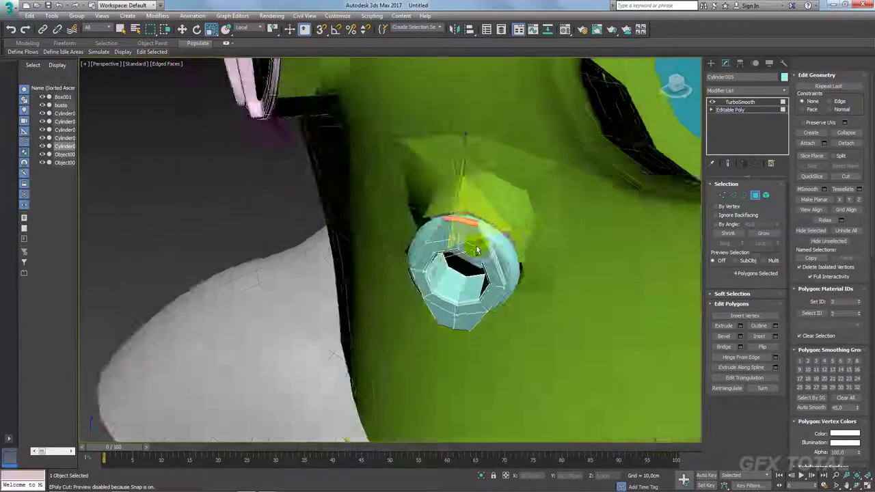
pyautogui.moveTo(475, 297)
pyautogui.keyDown('alt'); pyautogui.mouseDown(button='middle')
pyautogui.moveTo(467, 211)
pyautogui.moveTo(483, 233)
pyautogui.mouseUp(button='middle'); pyautogui.keyUp('alt')
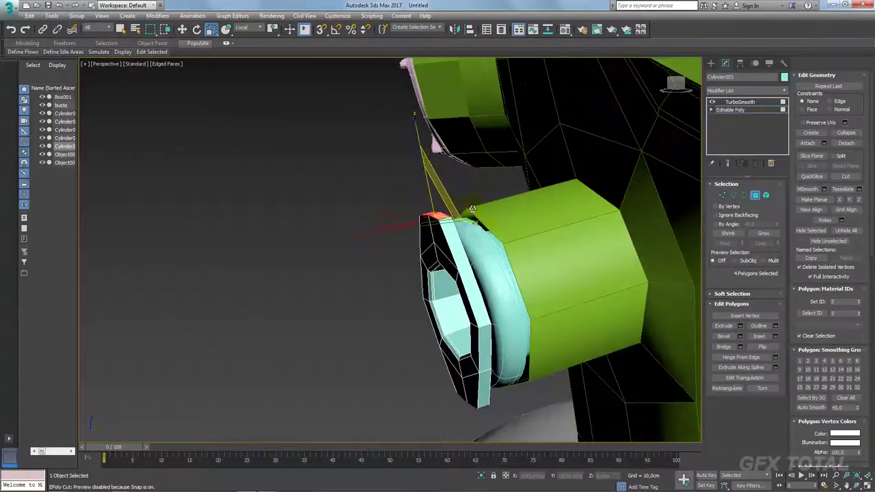
# Step: Apply a zero-height extrusion to the top polygons and select the four end polygons
pyautogui.click(740, 326)
pyautogui.rightClick(399, 270)
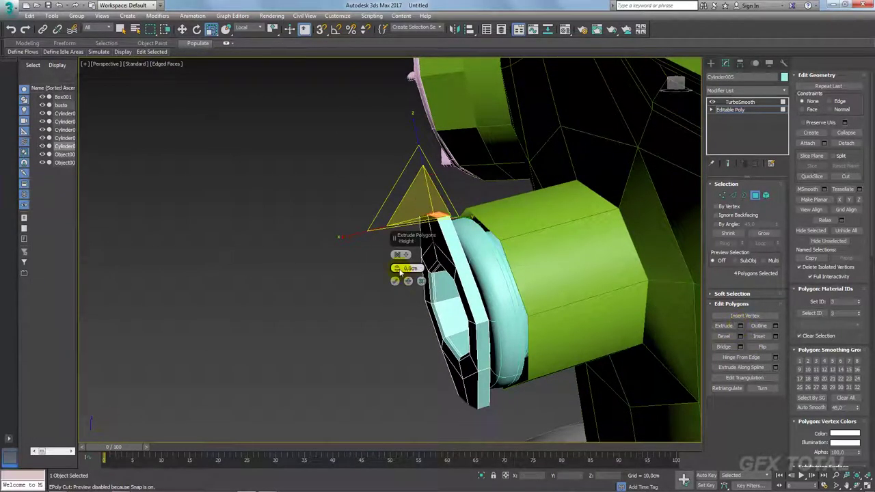
pyautogui.click(395, 281)
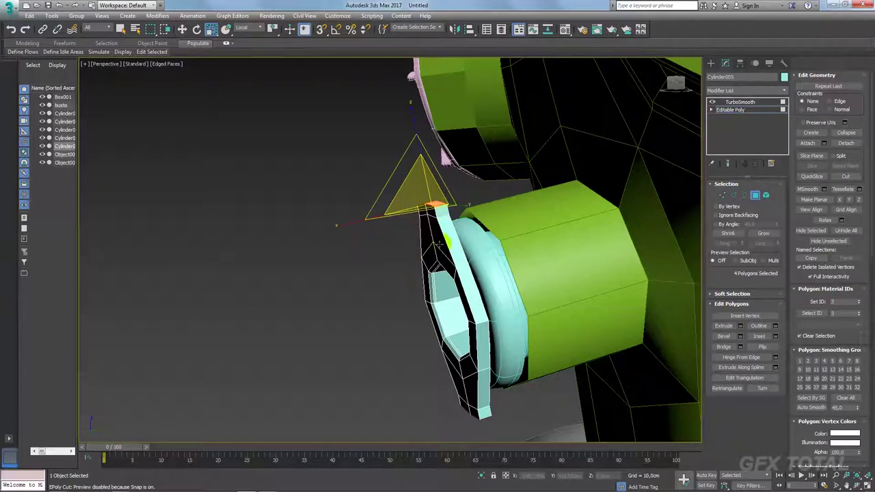
pyautogui.moveTo(410, 218)
pyautogui.keyDown('alt'); pyautogui.mouseDown(button='middle')
pyautogui.moveTo(437, 205)
pyautogui.moveTo(504, 342)
pyautogui.moveTo(547, 328)
pyautogui.mouseUp(button='middle'); pyautogui.keyUp('alt')
pyautogui.scroll(3, 437, 206)
pyautogui.click(458, 206)
pyautogui.keyDown('ctrl'); pyautogui.click(457, 205); pyautogui.keyUp('ctrl')
pyautogui.keyDown('ctrl'); pyautogui.click(520, 335); pyautogui.keyUp('ctrl')
# Step: Extrude the four end polygons about 33.89 cm into an arm along the valve
pyautogui.click(740, 329)
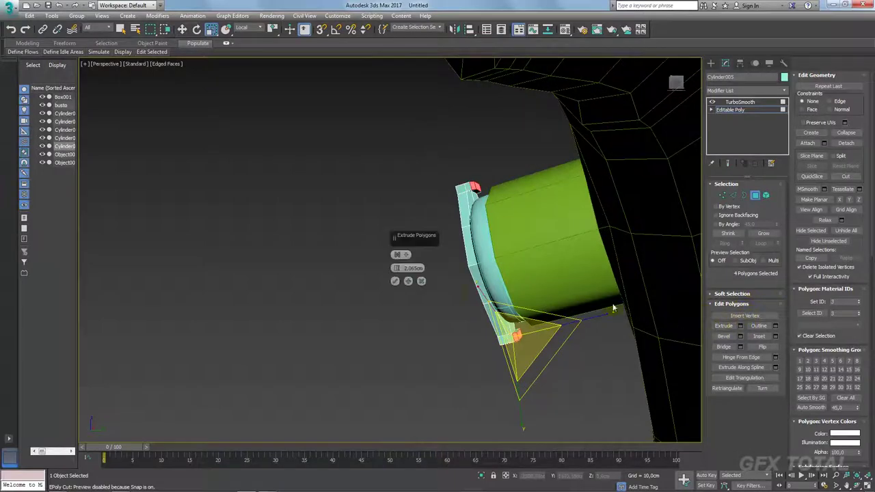
pyautogui.keyDown('alt'); pyautogui.moveTo(449, 298); pyautogui.dragTo(455, 298, button='middle'); pyautogui.keyUp('alt')
pyautogui.moveTo(398, 245); pyautogui.dragTo(385, 144)
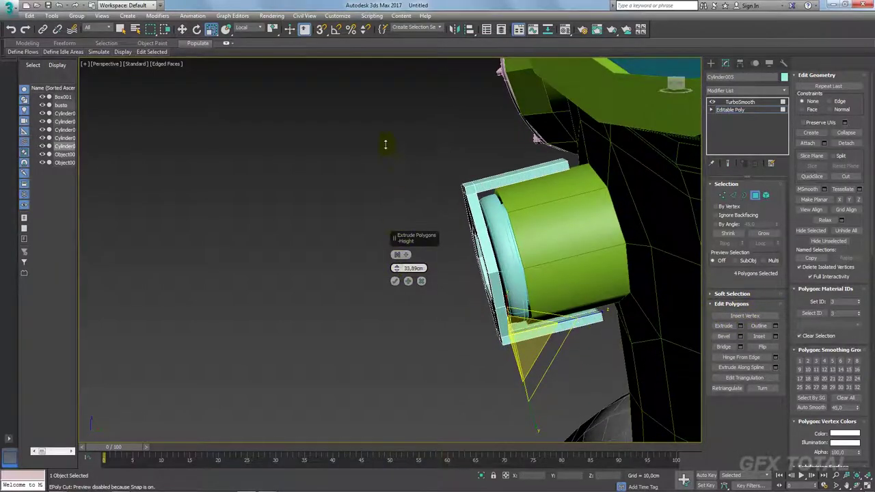
pyautogui.click(394, 281)
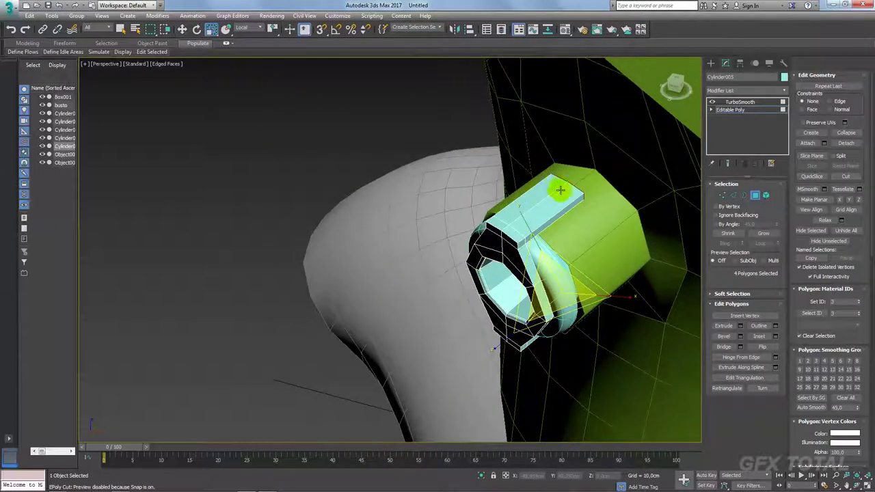
# Step: Connect pinched edge loops across the arm's edge ring
pyautogui.click(733, 195)
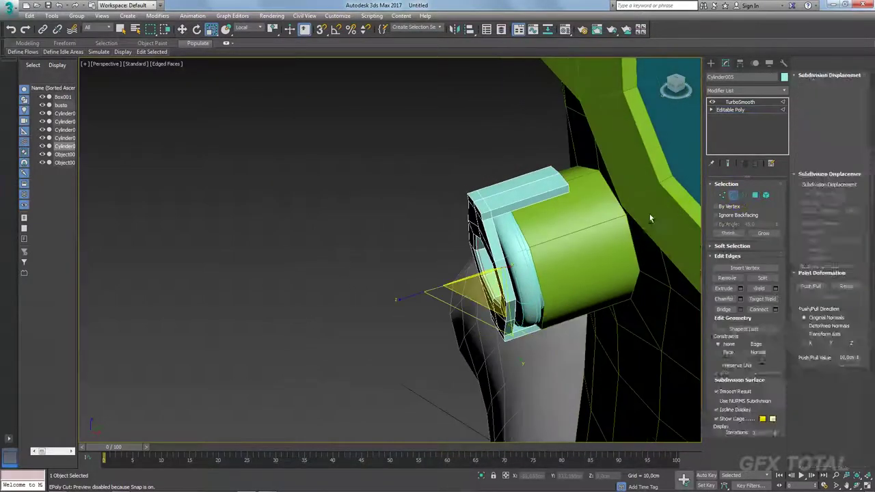
pyautogui.click(519, 175)
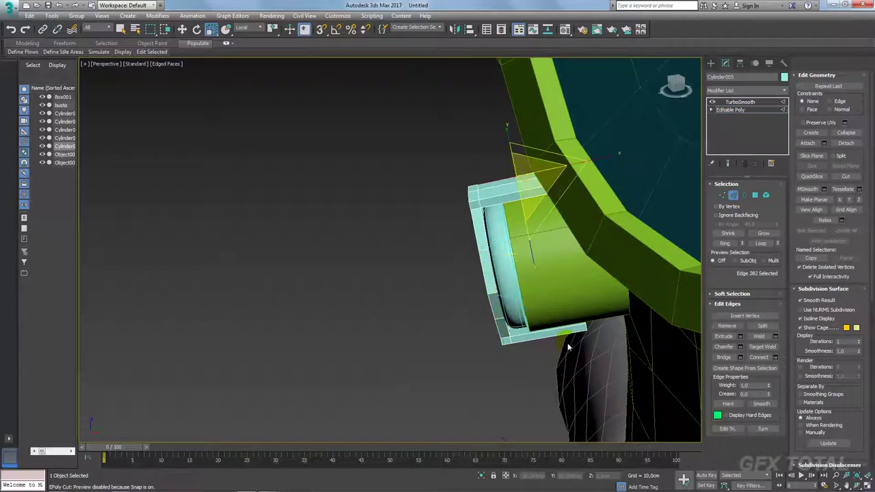
pyautogui.click(725, 244)
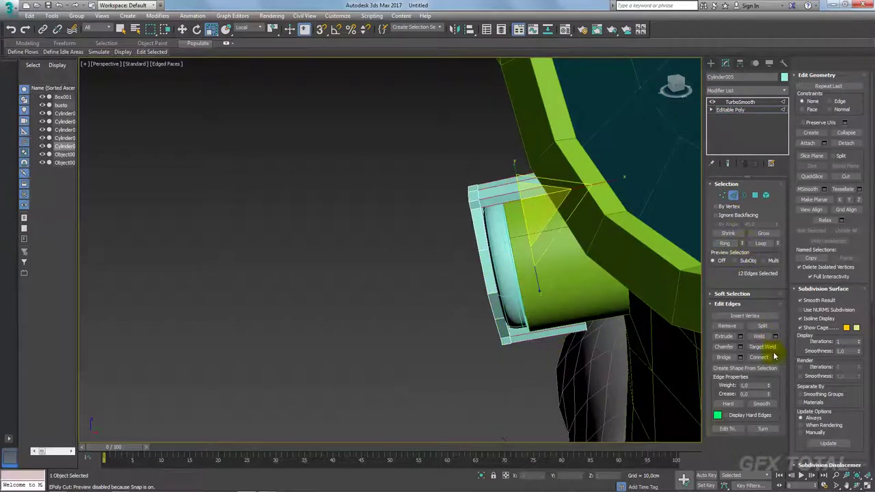
pyautogui.click(775, 357)
pyautogui.keyDown('alt'); pyautogui.moveTo(582, 338); pyautogui.dragTo(615, 355, button='middle'); pyautogui.keyUp('alt')
pyautogui.moveTo(396, 270); pyautogui.dragTo(397, 267)
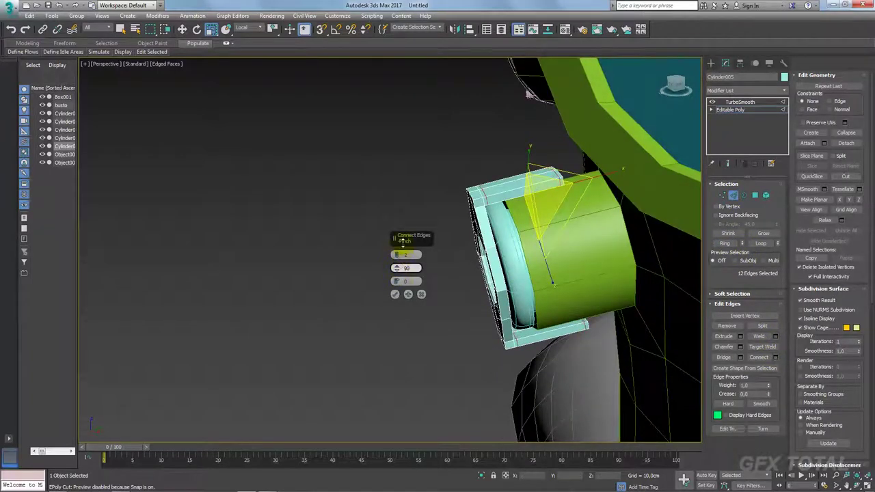
pyautogui.click(394, 294)
# Step: Connect new loops across the front ring's edge ring and view the TurboSmooth result
pyautogui.keyDown('alt'); pyautogui.moveTo(413, 297); pyautogui.dragTo(512, 198, button='middle'); pyautogui.keyUp('alt')
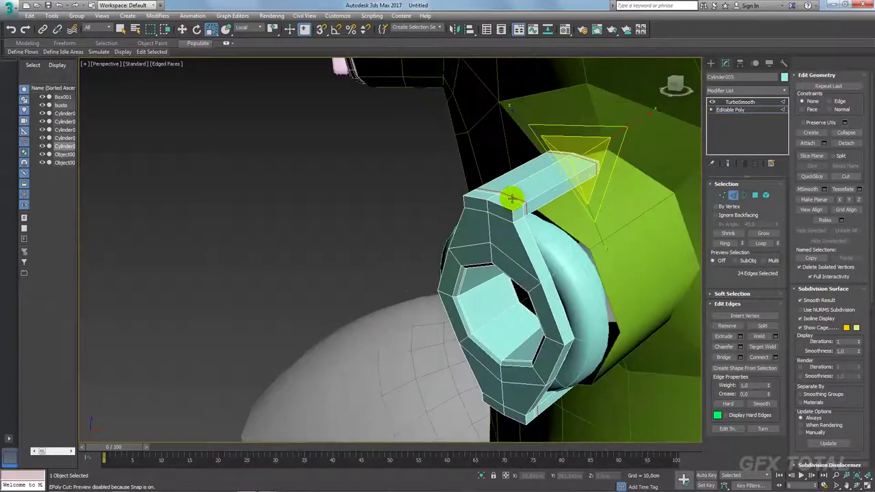
pyautogui.click(511, 198)
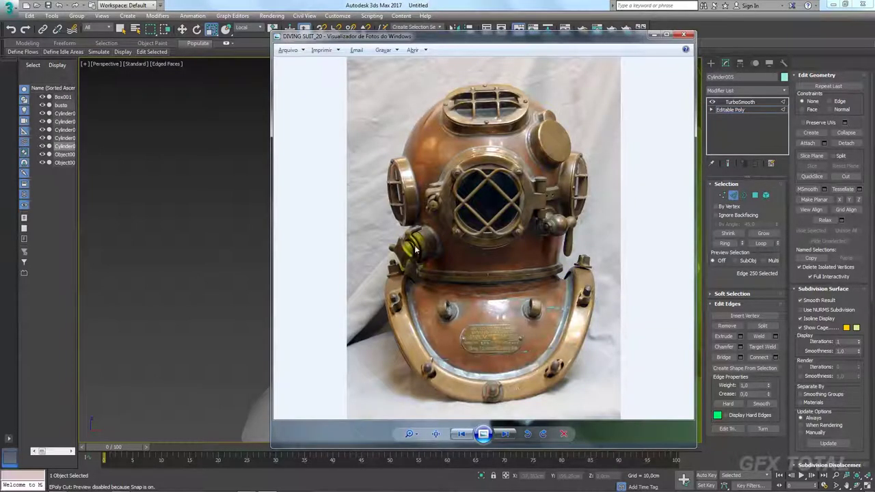
pyautogui.click(735, 221)
pyautogui.click(725, 244)
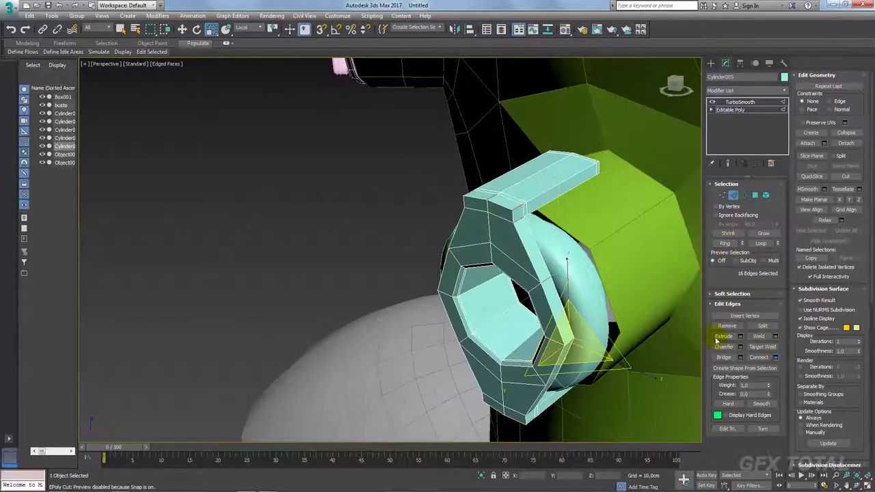
pyautogui.click(775, 356)
pyautogui.moveTo(615, 322)
pyautogui.keyDown('alt'); pyautogui.mouseDown(button='middle')
pyautogui.moveTo(424, 287)
pyautogui.moveTo(634, 154)
pyautogui.mouseUp(button='middle'); pyautogui.keyUp('alt')
pyautogui.click(395, 295)
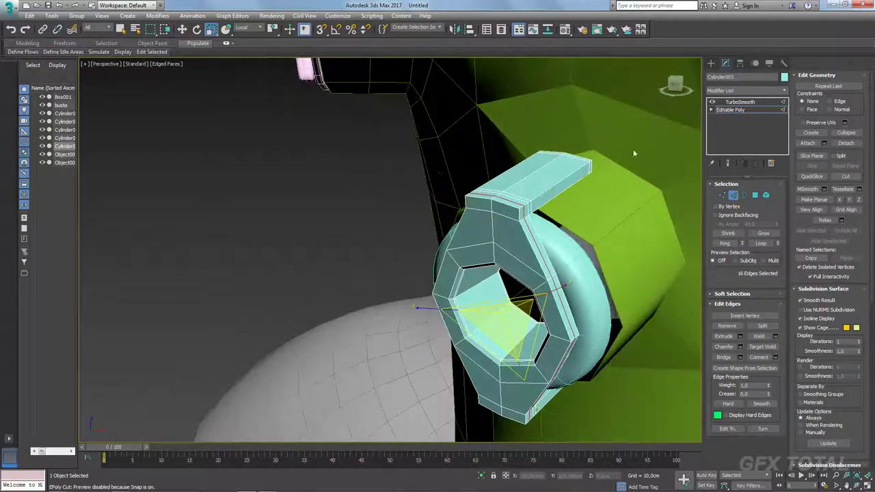
pyautogui.click(740, 101)
pyautogui.keyDown('alt'); pyautogui.moveTo(560, 205); pyautogui.dragTo(503, 181, button='middle'); pyautogui.keyUp('alt')
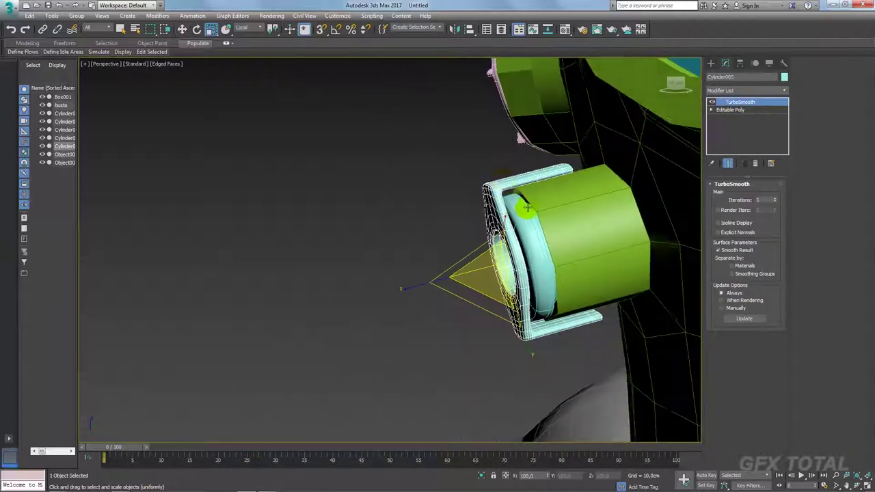
# Step: Remove the two extra edges at the arm's corner in the Editable Poly
pyautogui.hotkey('alt', 'Tab')
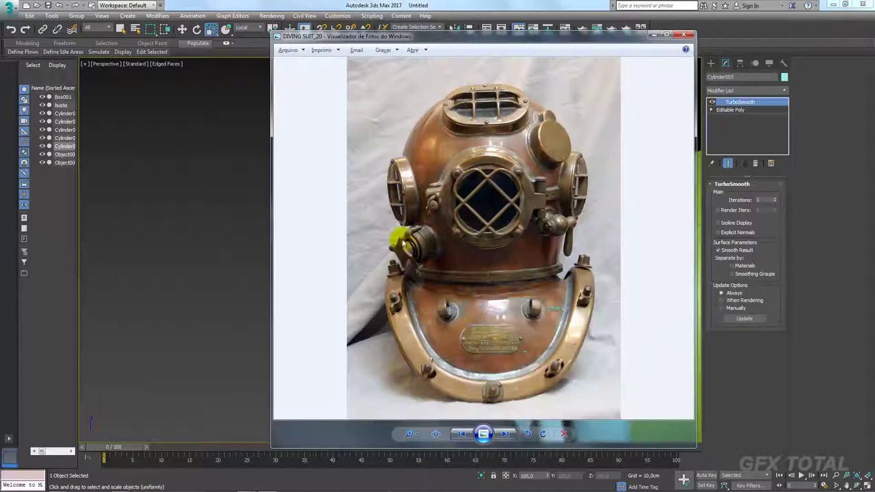
pyautogui.hotkey('alt', 'Tab')
pyautogui.hotkey('alt', 'Tab')
pyautogui.hotkey('alt', 'Tab')
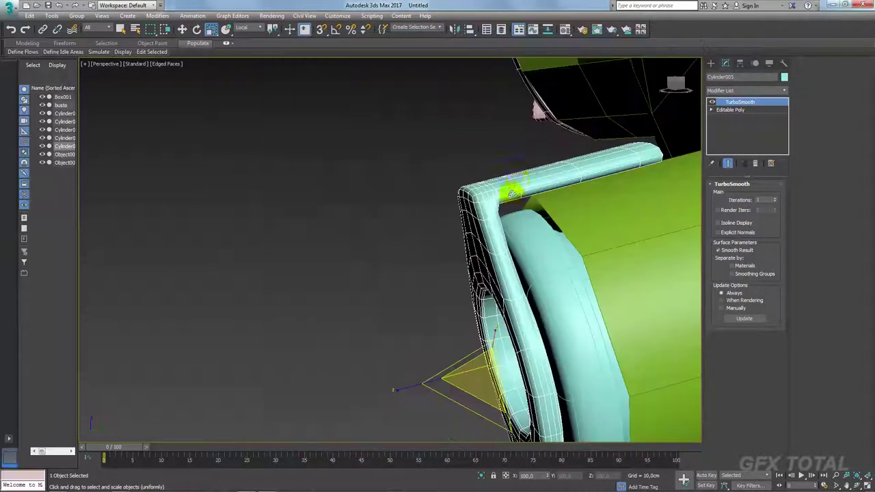
pyautogui.click(738, 113)
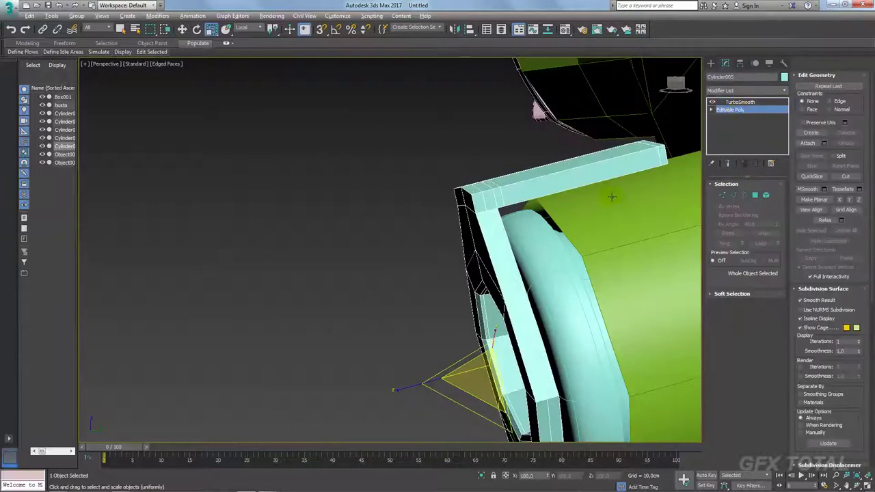
pyautogui.keyDown('alt'); pyautogui.moveTo(611, 197); pyautogui.dragTo(543, 218, button='middle'); pyautogui.keyUp('alt')
pyautogui.click(732, 196)
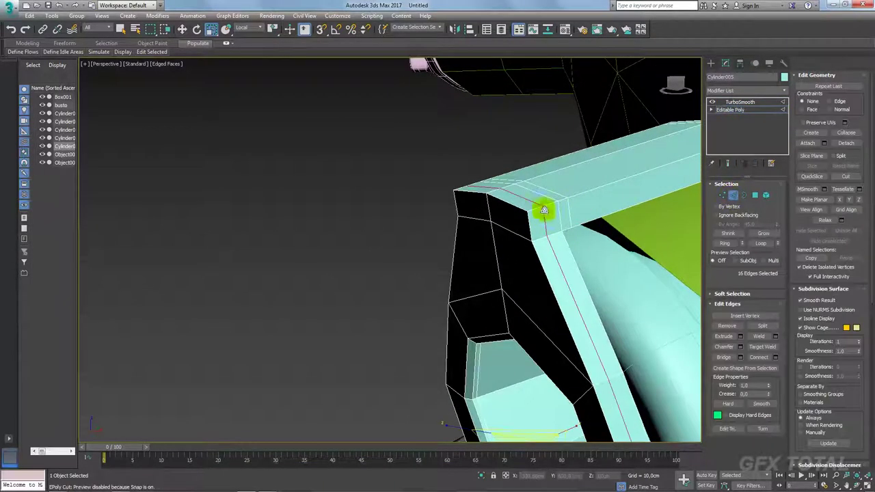
pyautogui.click(515, 209)
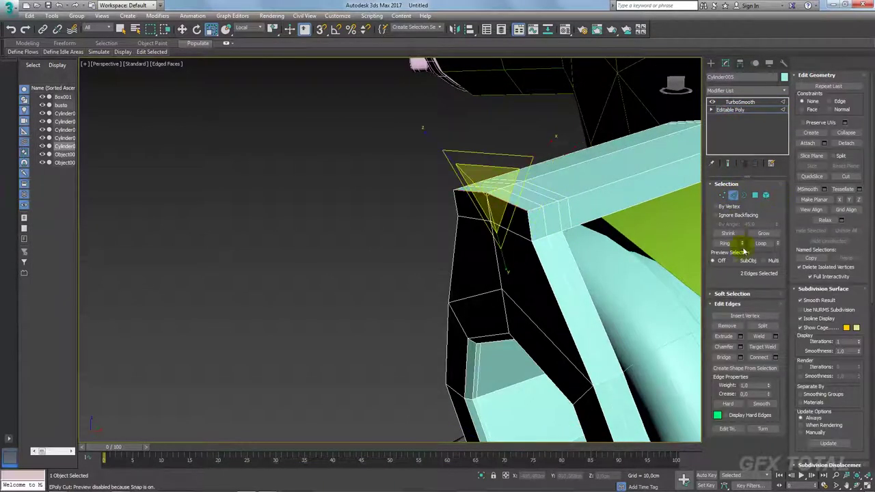
pyautogui.click(727, 326)
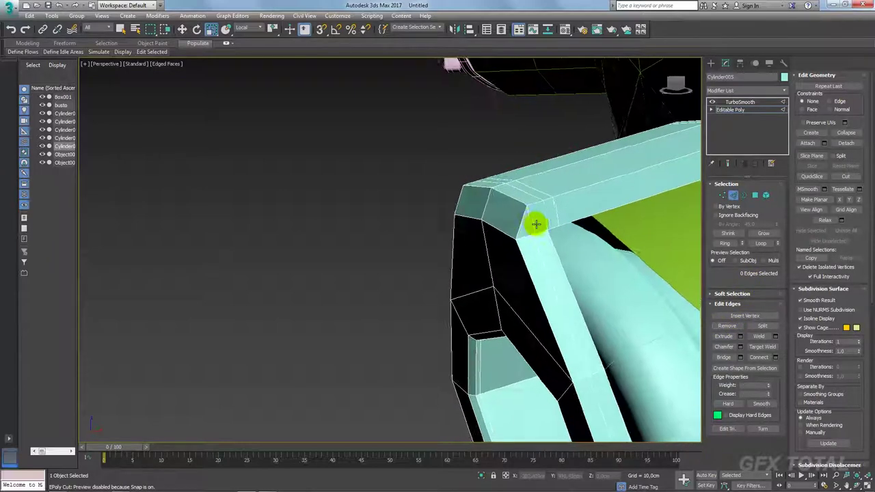
# Step: Remove an edge loop at the arm's corner and check the TurboSmoothed bend
pyautogui.moveTo(536, 224)
pyautogui.keyDown('alt'); pyautogui.mouseDown(button='middle')
pyautogui.moveTo(523, 221)
pyautogui.moveTo(572, 219)
pyautogui.moveTo(600, 239)
pyautogui.moveTo(668, 258)
pyautogui.moveTo(682, 233)
pyautogui.mouseUp(button='middle'); pyautogui.keyUp('alt')
pyautogui.click(518, 230)
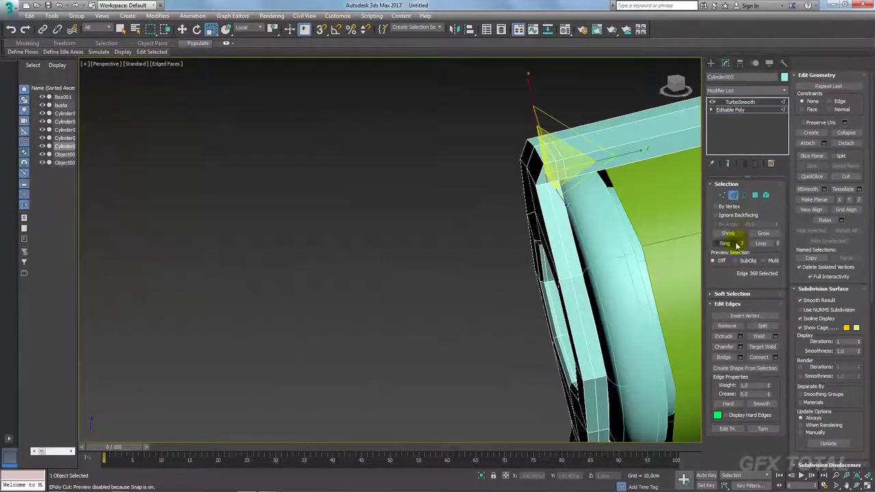
pyautogui.click(760, 244)
pyautogui.click(730, 329)
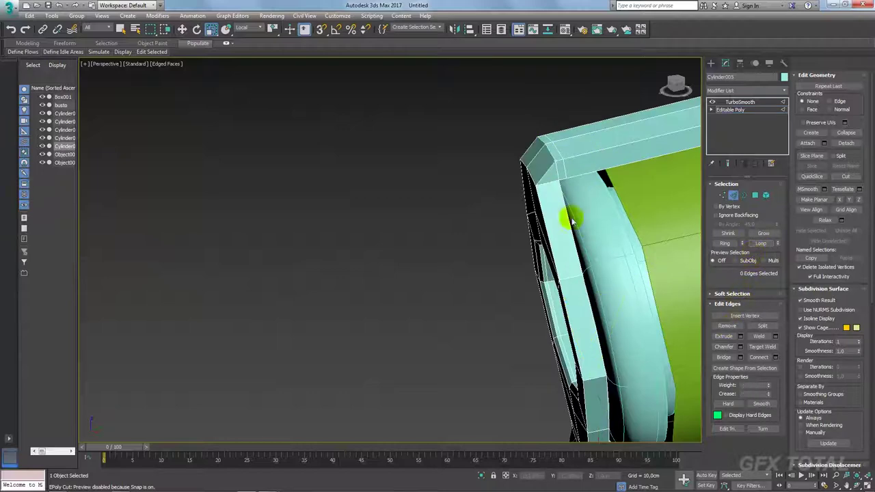
pyautogui.moveTo(566, 215)
pyautogui.keyDown('alt'); pyautogui.mouseDown(button='middle')
pyautogui.moveTo(560, 183)
pyautogui.moveTo(582, 171)
pyautogui.mouseUp(button='middle'); pyautogui.keyUp('alt')
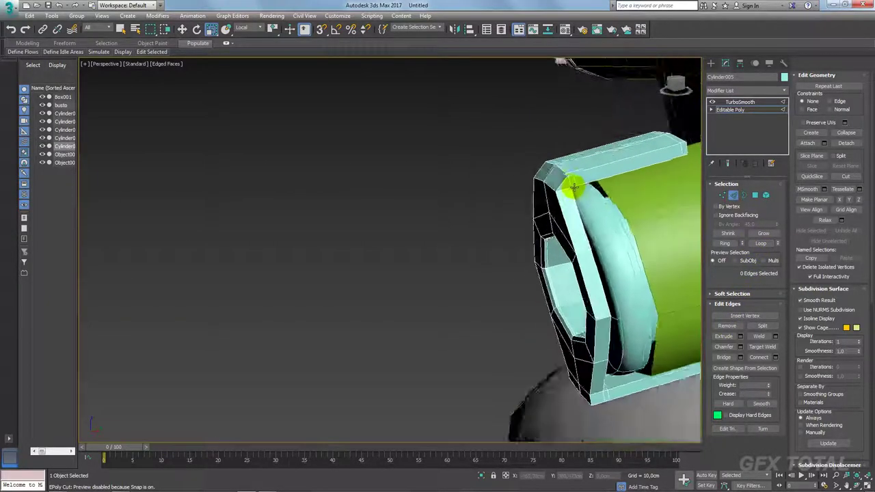
pyautogui.click(738, 102)
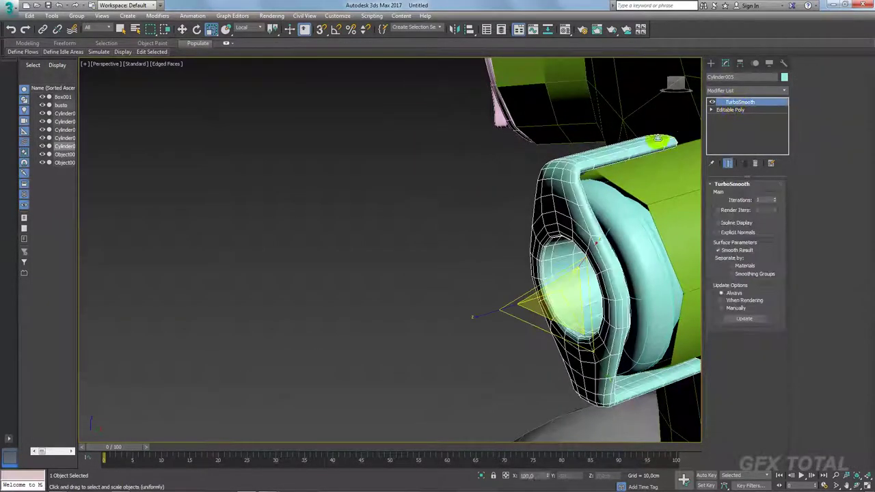
pyautogui.moveTo(547, 172)
pyautogui.keyDown('alt'); pyautogui.mouseDown(button='middle')
pyautogui.moveTo(488, 192)
pyautogui.moveTo(467, 174)
pyautogui.mouseUp(button='middle'); pyautogui.keyUp('alt')
pyautogui.click(730, 109)
# Step: Connect the frame's inner-corner edges with a new edge slid toward the bend
pyautogui.click(734, 197)
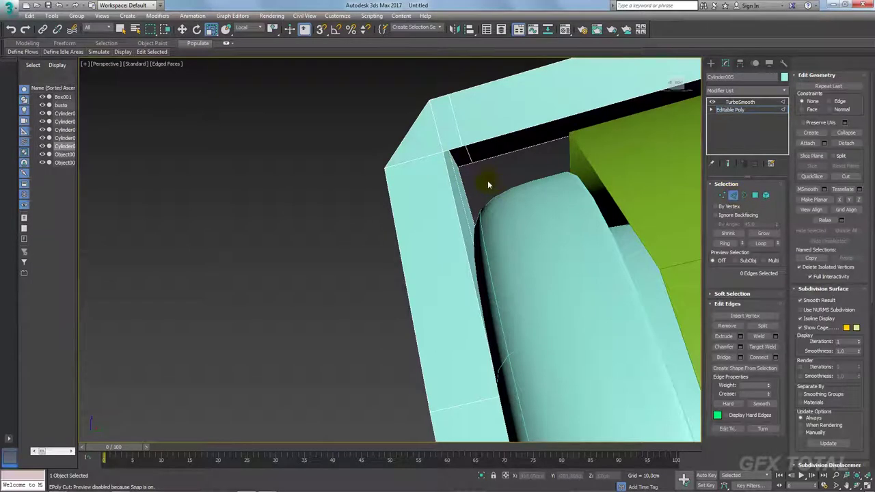
pyautogui.click(452, 183)
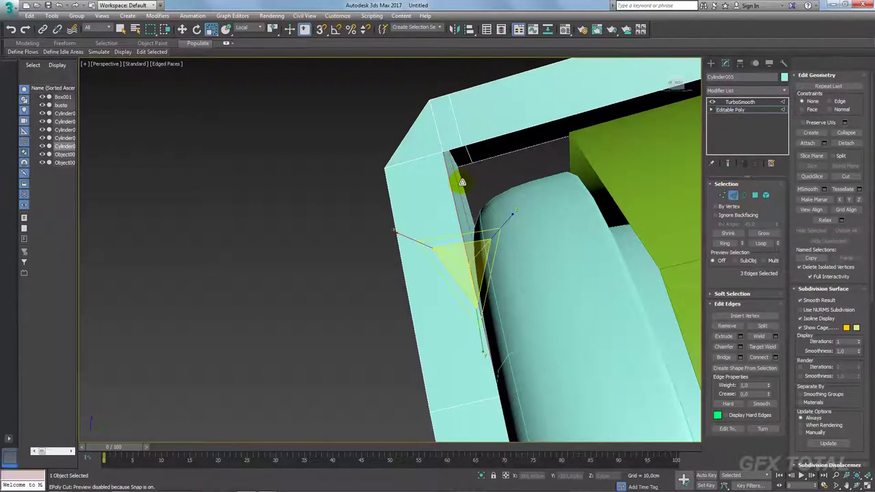
pyautogui.keyDown('alt'); pyautogui.moveTo(573, 217); pyautogui.dragTo(567, 236, button='middle'); pyautogui.keyUp('alt')
pyautogui.click(775, 357)
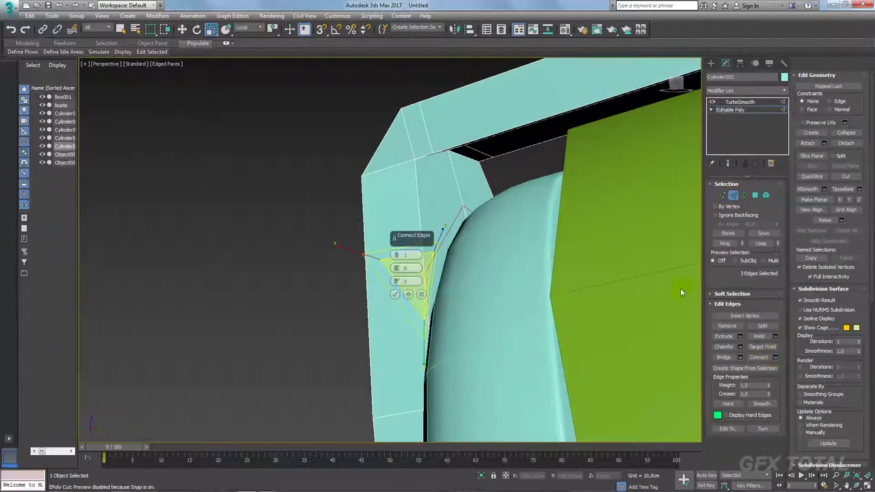
pyautogui.moveTo(396, 281)
pyautogui.mouseDown()
pyautogui.moveTo(396, 164)
pyautogui.moveTo(410, 126)
pyautogui.mouseUp()
pyautogui.click(395, 294)
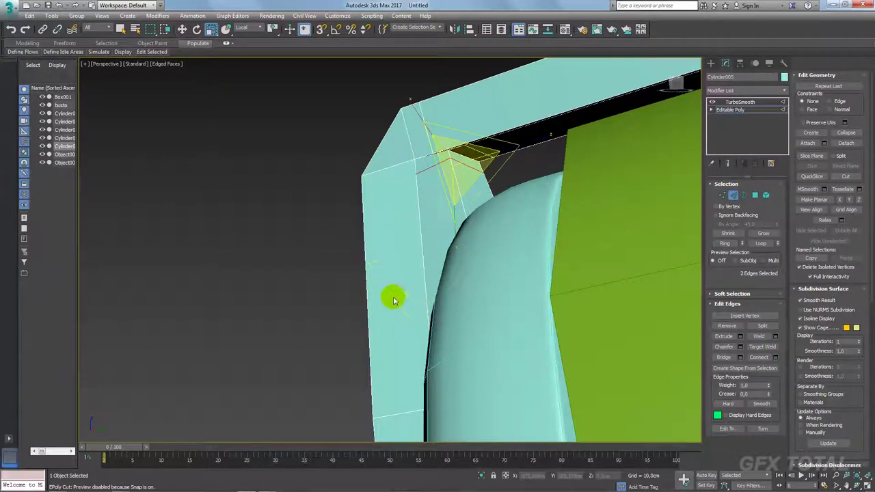
# Step: Select the vertices around the frame's bevel corner
pyautogui.click(723, 195)
pyautogui.click(406, 164)
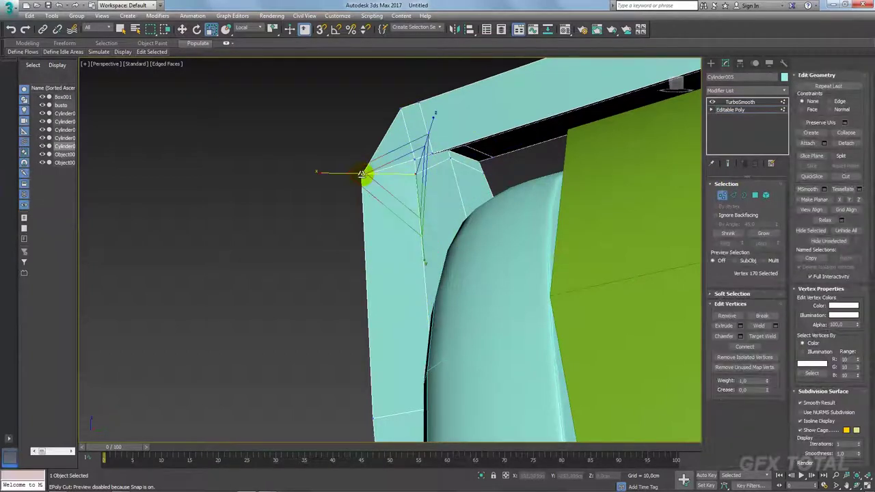
pyautogui.keyDown('ctrl'); pyautogui.click(366, 176); pyautogui.keyUp('ctrl')
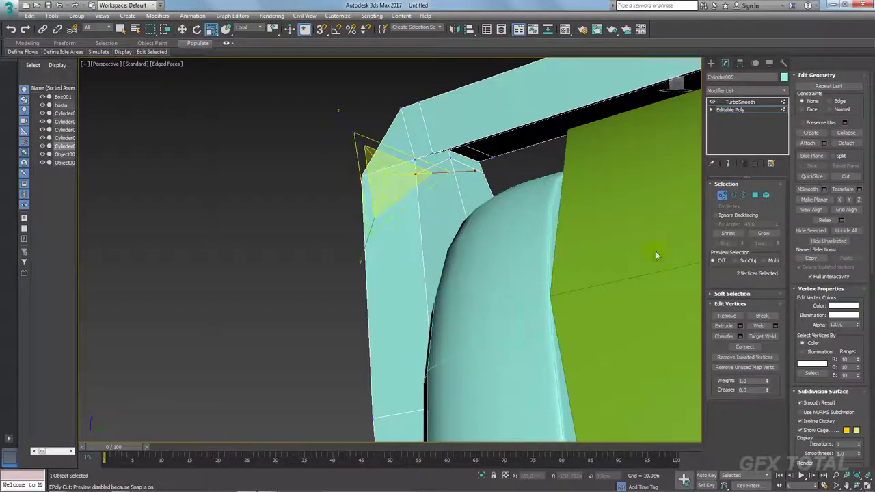
pyautogui.click(485, 178)
pyautogui.keyDown('alt'); pyautogui.moveTo(488, 172); pyautogui.dragTo(527, 169, button='middle'); pyautogui.keyUp('alt')
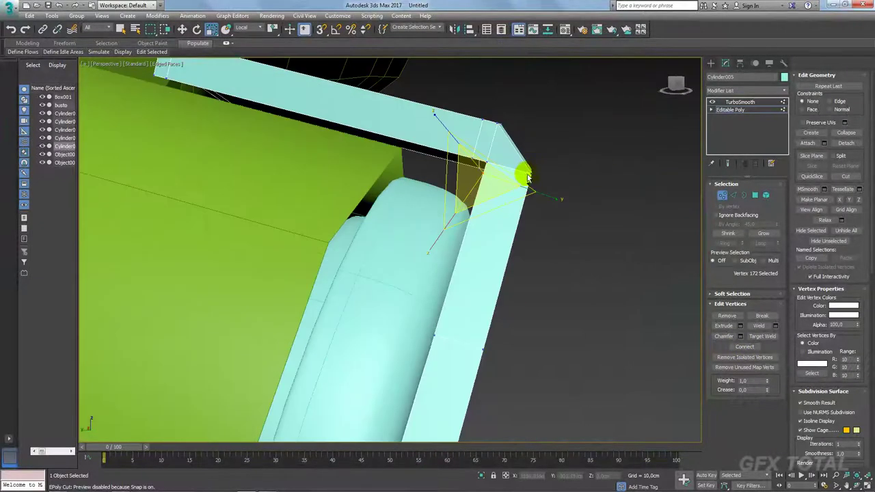
pyautogui.keyDown('ctrl'); pyautogui.click(527, 176); pyautogui.keyUp('ctrl')
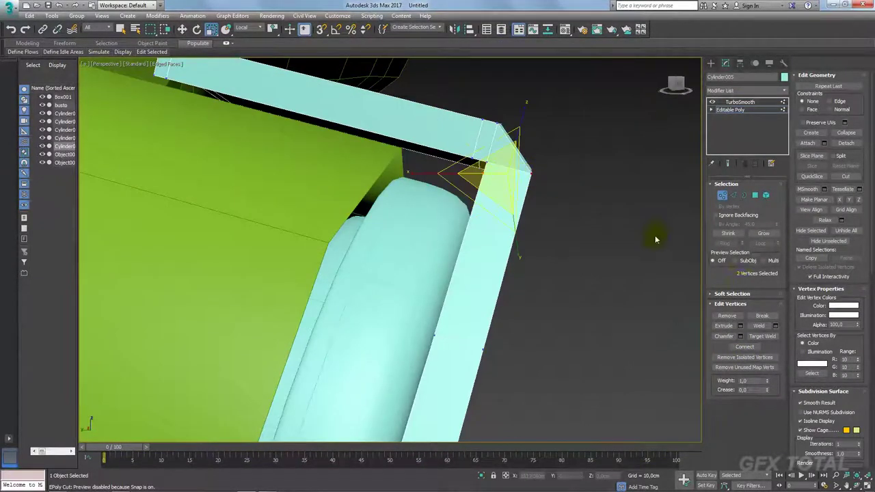
# Step: Select the edge loops around the outer frame corner, minus a few stray edges
pyautogui.click(733, 196)
pyautogui.click(504, 165)
pyautogui.keyDown('alt'); pyautogui.moveTo(605, 199); pyautogui.dragTo(462, 193, button='middle'); pyautogui.keyUp('alt')
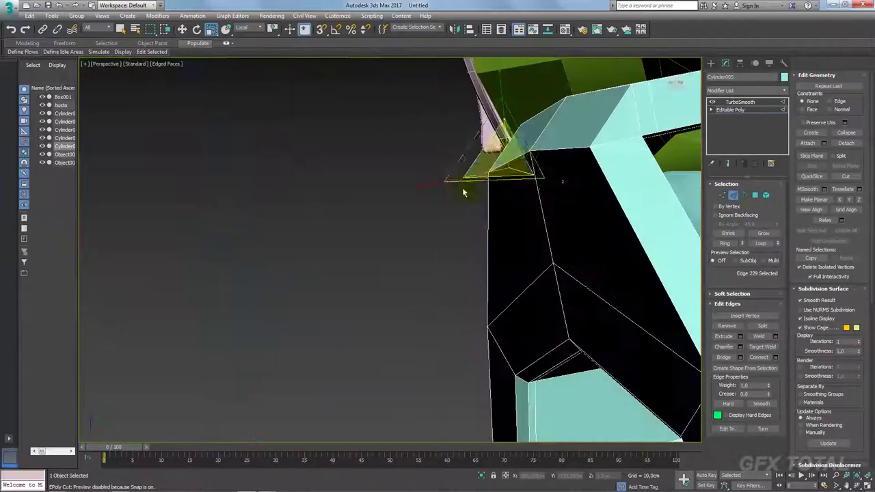
pyautogui.click(610, 147)
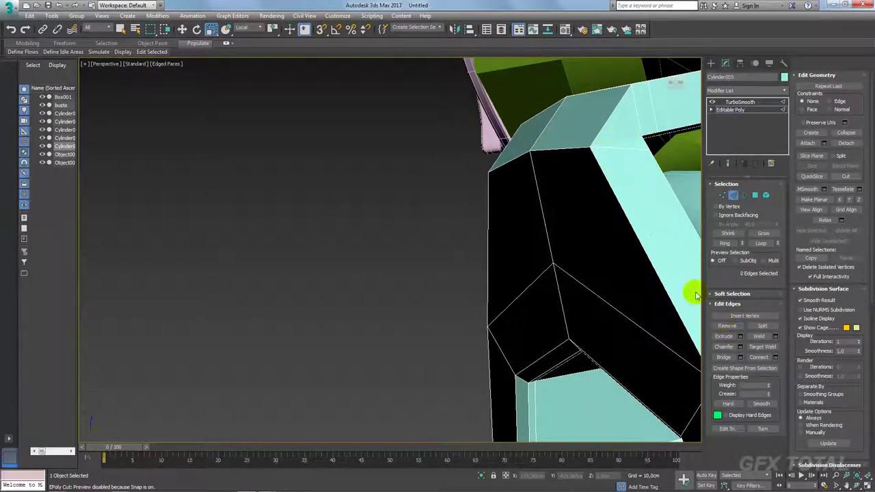
pyautogui.moveTo(695, 295)
pyautogui.keyDown('alt'); pyautogui.mouseDown(button='middle')
pyautogui.moveTo(615, 235)
pyautogui.moveTo(567, 215)
pyautogui.moveTo(586, 196)
pyautogui.moveTo(657, 206)
pyautogui.mouseUp(button='middle'); pyautogui.keyUp('alt')
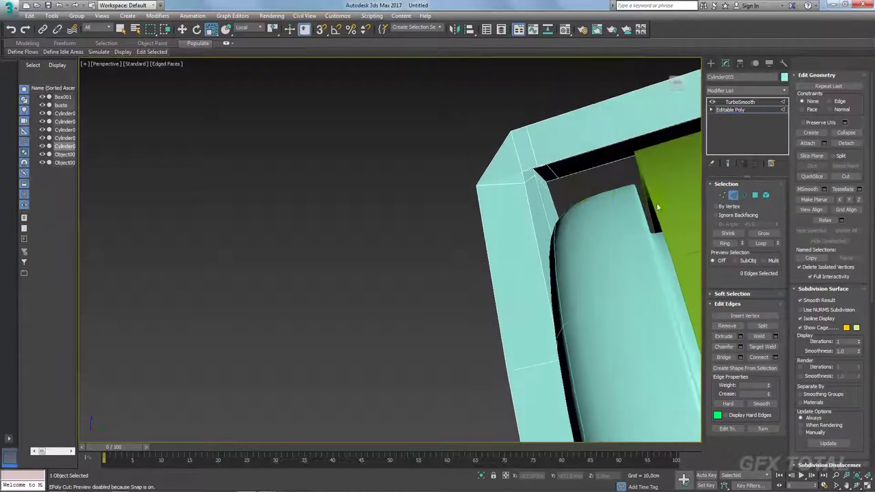
pyautogui.doubleClick(540, 175)
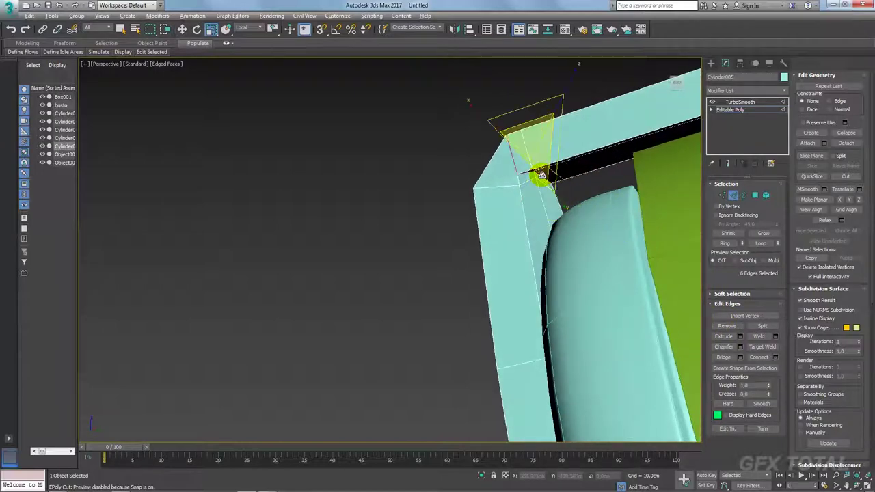
pyautogui.keyDown('alt'); pyautogui.moveTo(540, 174); pyautogui.dragTo(545, 169, button='middle'); pyautogui.keyUp('alt')
pyautogui.keyDown('alt'); pyautogui.click(519, 142); pyautogui.keyUp('alt')
pyautogui.moveTo(520, 142)
pyautogui.keyDown('alt'); pyautogui.mouseDown(button='middle')
pyautogui.moveTo(551, 166)
pyautogui.moveTo(527, 143)
pyautogui.moveTo(523, 121)
pyautogui.moveTo(517, 137)
pyautogui.moveTo(574, 157)
pyautogui.moveTo(545, 171)
pyautogui.moveTo(538, 200)
pyautogui.mouseUp(button='middle'); pyautogui.keyUp('alt')
pyautogui.keyDown('alt'); pyautogui.click(517, 137); pyautogui.keyUp('alt')
# Step: Slide the corner edge loops and two inner-corner edges toward the bend
pyautogui.keyDown('ctrl'); pyautogui.click(524, 187); pyautogui.keyUp('ctrl')
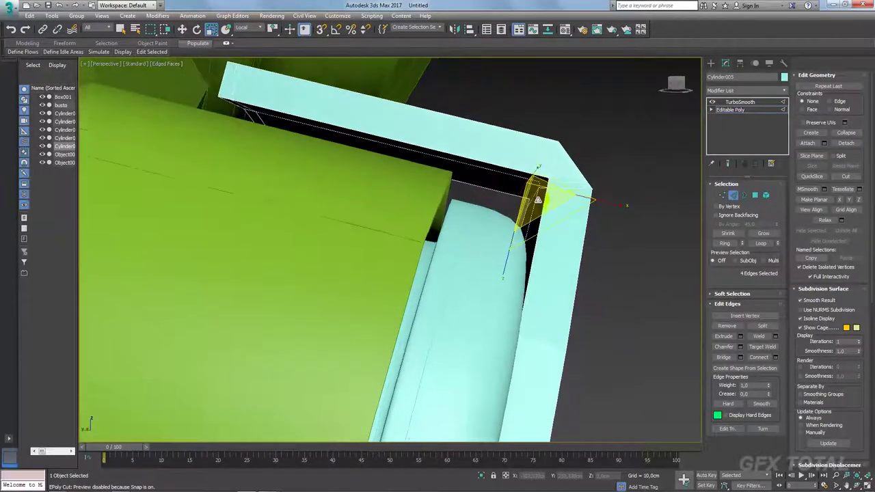
pyautogui.press('w')
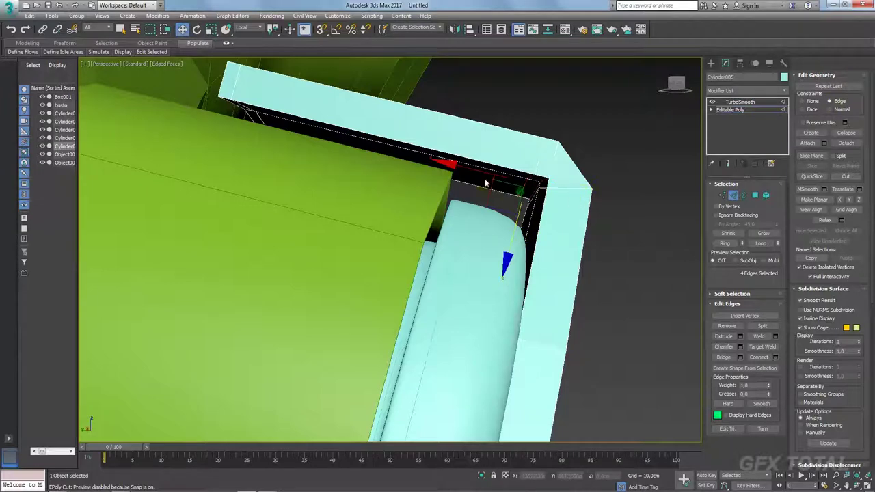
pyautogui.moveTo(492, 174); pyautogui.dragTo(462, 166)
pyautogui.keyDown('alt'); pyautogui.moveTo(555, 164); pyautogui.dragTo(504, 205, button='middle'); pyautogui.keyUp('alt')
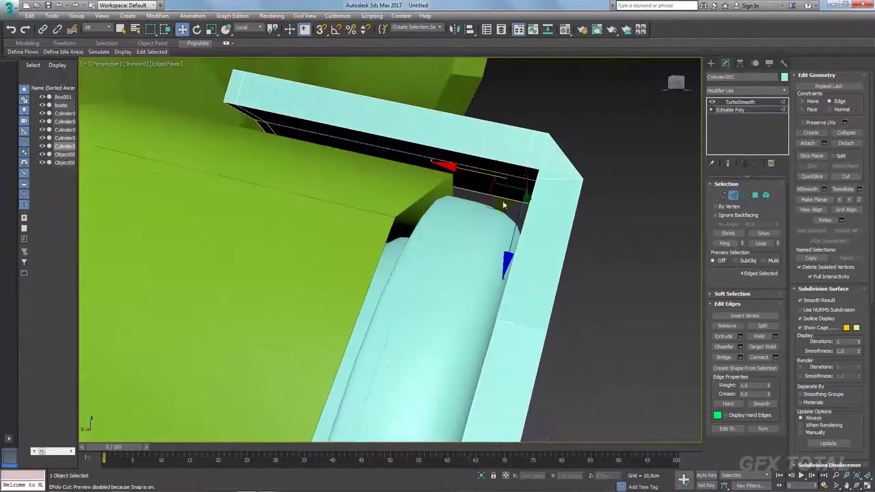
pyautogui.keyDown('alt'); pyautogui.moveTo(511, 238); pyautogui.dragTo(527, 235, button='middle'); pyautogui.keyUp('alt')
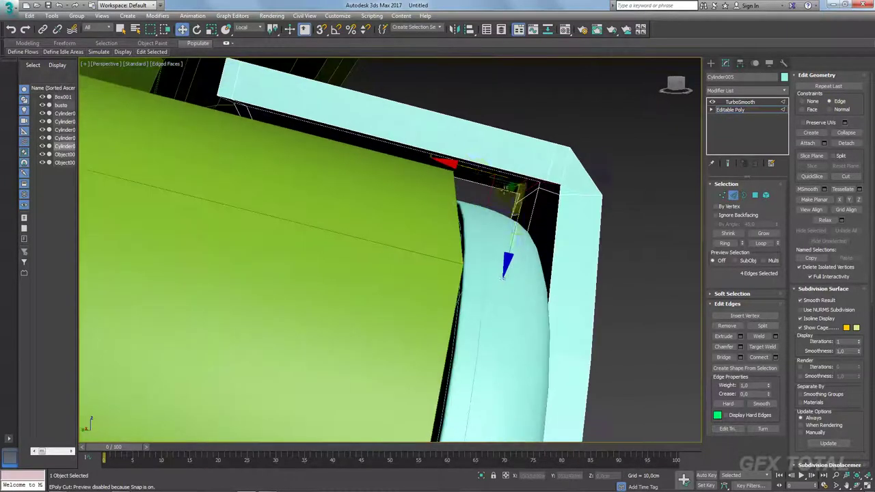
pyautogui.click(457, 172)
pyautogui.keyDown('alt'); pyautogui.moveTo(456, 172); pyautogui.dragTo(438, 147, button='middle'); pyautogui.keyUp('alt')
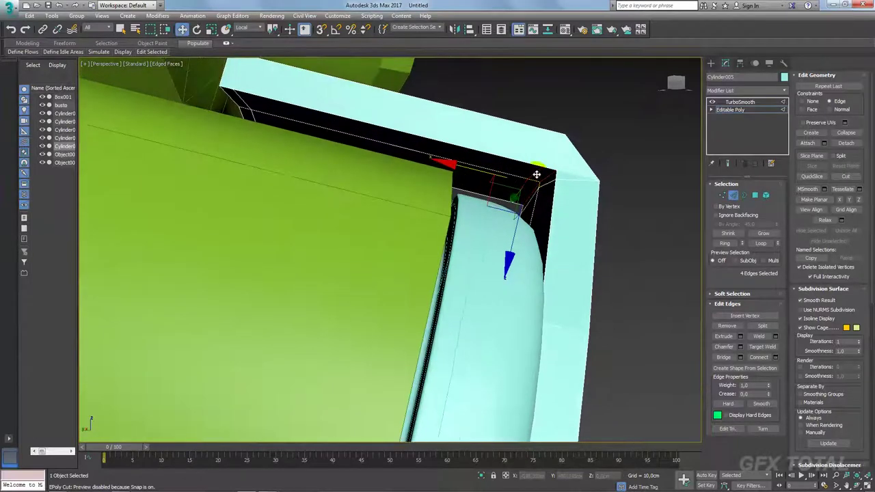
pyautogui.keyDown('ctrl'); pyautogui.click(481, 187); pyautogui.keyUp('ctrl')
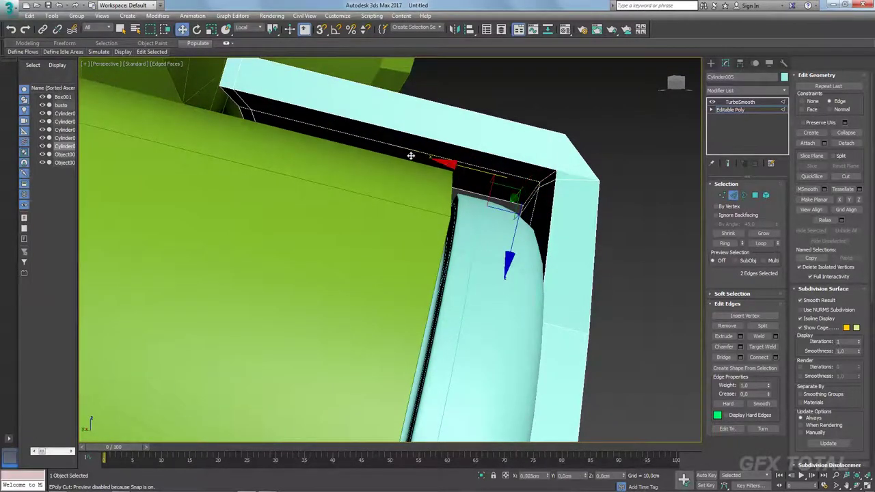
pyautogui.moveTo(410, 156); pyautogui.dragTo(412, 157)
# Step: Switch the reference coordinates to View and slide two more corner edges closer to the corner
pyautogui.click(551, 182)
pyautogui.moveTo(544, 185)
pyautogui.keyDown('alt'); pyautogui.mouseDown(button='middle')
pyautogui.moveTo(534, 190)
pyautogui.moveTo(451, 123)
pyautogui.moveTo(386, 52)
pyautogui.mouseUp(button='middle'); pyautogui.keyUp('alt')
pyautogui.keyDown('ctrl'); pyautogui.click(521, 190); pyautogui.keyUp('ctrl')
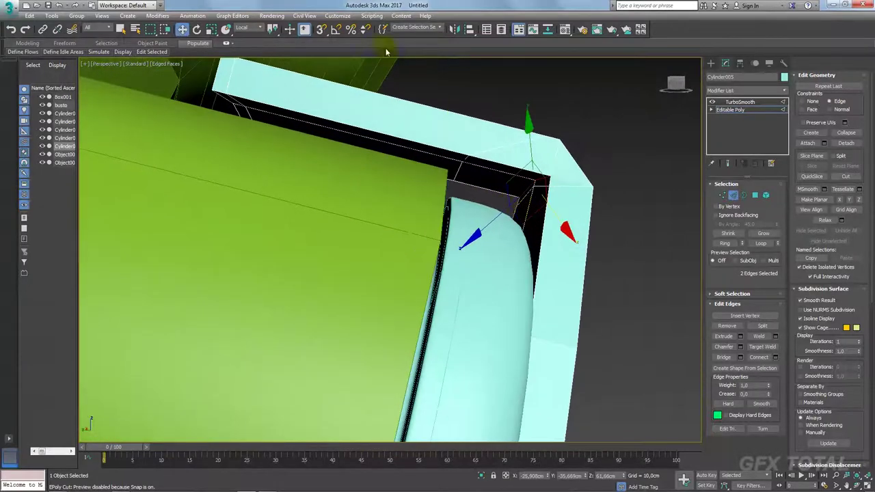
pyautogui.click(243, 28)
pyautogui.click(251, 39)
pyautogui.keyDown('alt'); pyautogui.moveTo(490, 162); pyautogui.dragTo(499, 175, button='middle'); pyautogui.keyUp('alt')
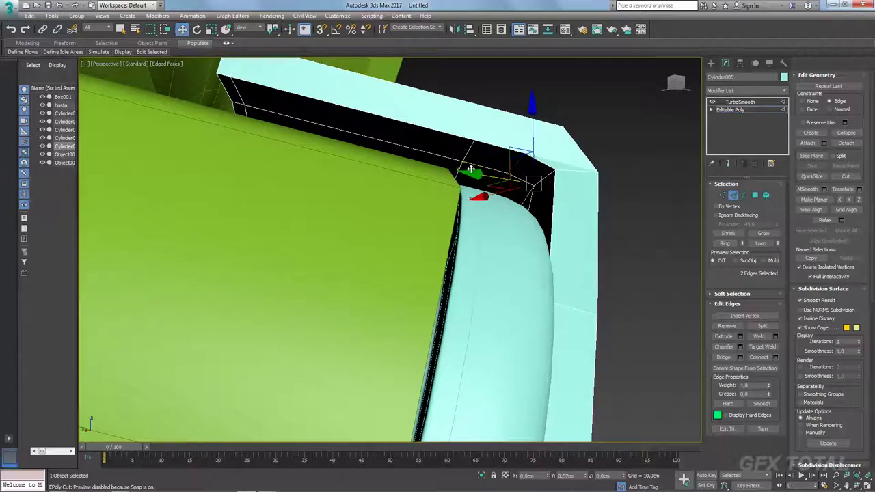
pyautogui.moveTo(477, 167)
pyautogui.mouseDown()
pyautogui.moveTo(544, 175)
pyautogui.moveTo(531, 147)
pyautogui.mouseUp()
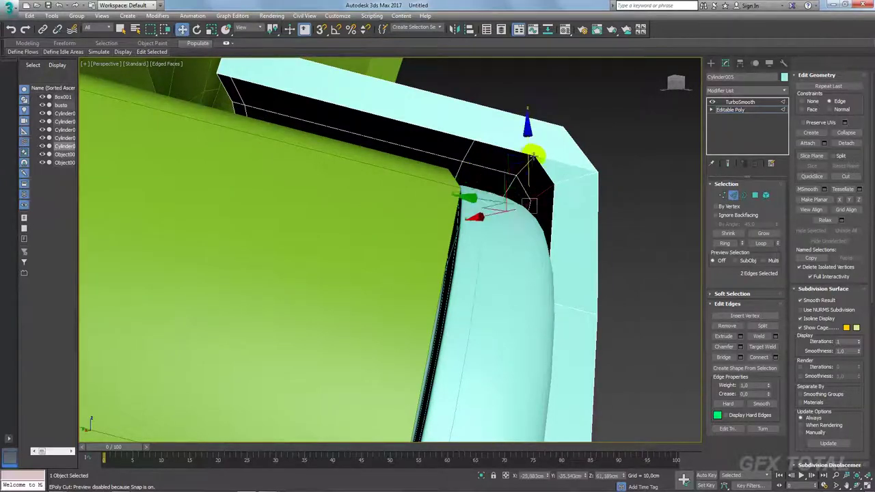
# Step: Slide the outer corner edge, then preview the frame under TurboSmooth
pyautogui.keyDown('alt'); pyautogui.moveTo(533, 142); pyautogui.dragTo(556, 175, button='middle'); pyautogui.keyUp('alt')
pyautogui.keyDown('alt'); pyautogui.moveTo(622, 142); pyautogui.dragTo(520, 188, button='middle'); pyautogui.keyUp('alt')
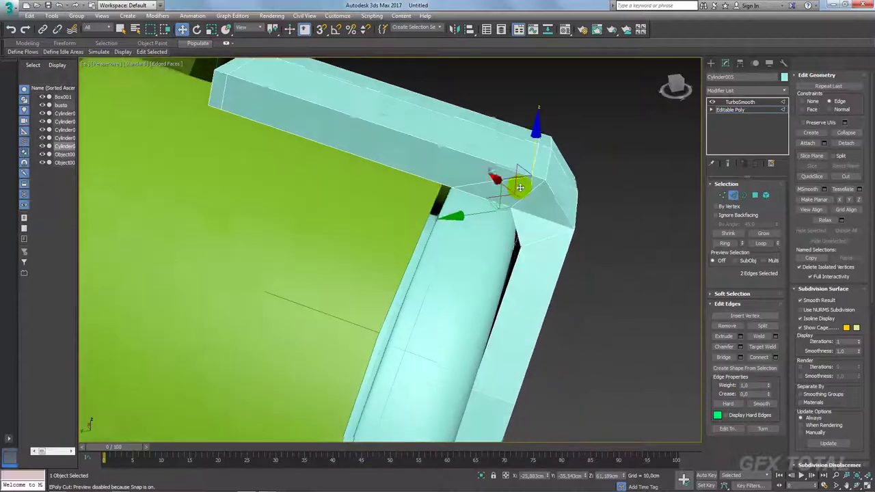
pyautogui.click(538, 145)
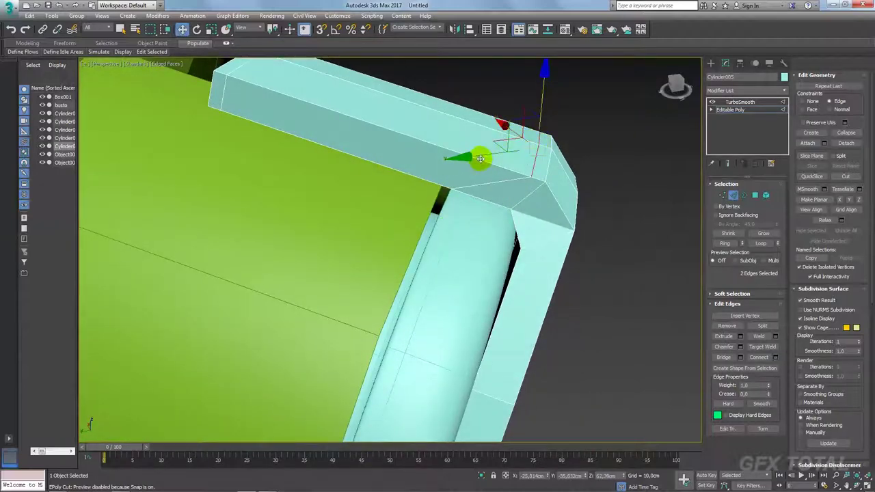
pyautogui.moveTo(480, 158)
pyautogui.mouseDown()
pyautogui.moveTo(497, 123)
pyautogui.moveTo(453, 141)
pyautogui.moveTo(469, 140)
pyautogui.mouseUp()
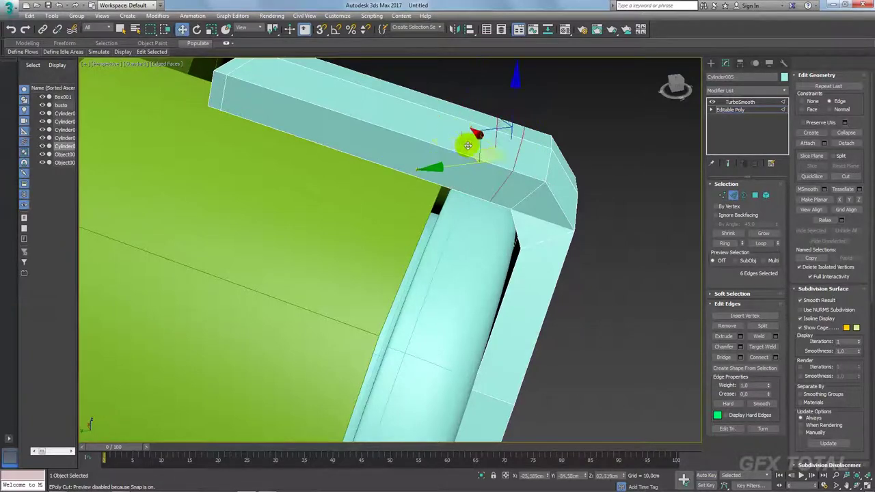
pyautogui.click(725, 102)
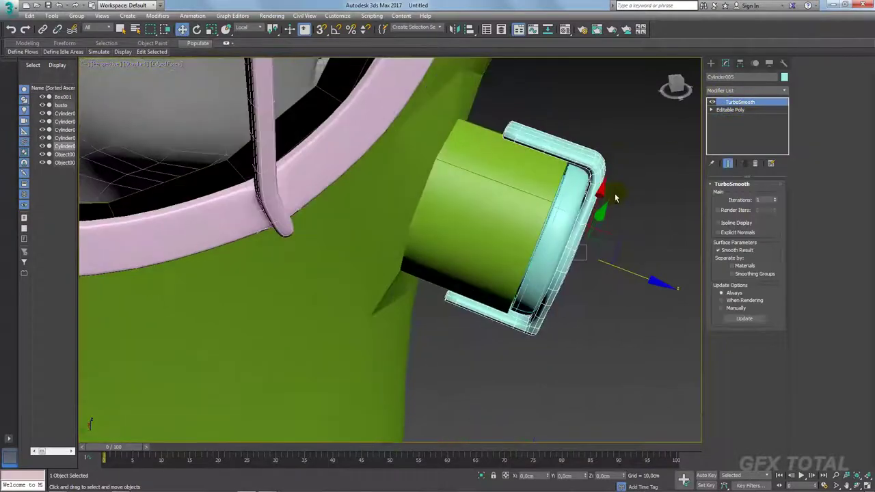
pyautogui.moveTo(624, 152)
pyautogui.keyDown('alt'); pyautogui.mouseDown(button='middle')
pyautogui.moveTo(487, 179)
pyautogui.moveTo(498, 153)
pyautogui.moveTo(512, 205)
pyautogui.moveTo(547, 219)
pyautogui.moveTo(540, 251)
pyautogui.moveTo(540, 218)
pyautogui.moveTo(574, 185)
pyautogui.mouseUp(button='middle'); pyautogui.keyUp('alt')
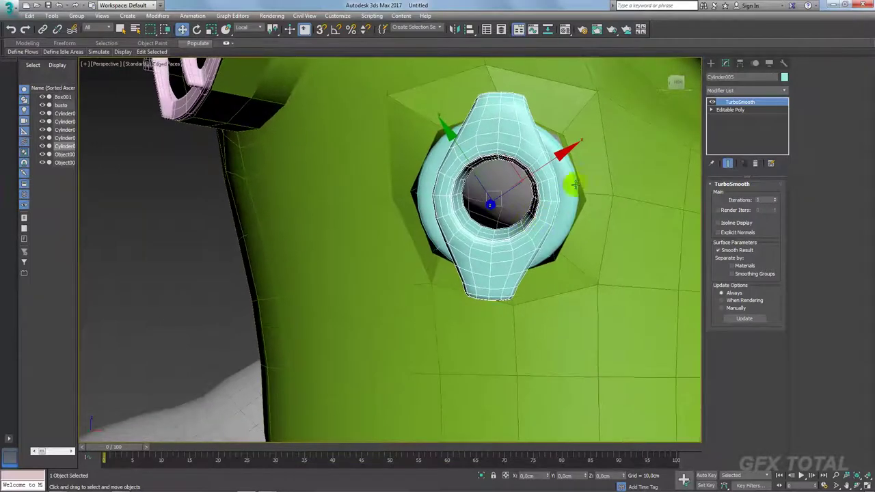
# Step: Turn off smoothing and add a Symmetry modifier to the valve frame
pyautogui.click(712, 102)
pyautogui.click(782, 91)
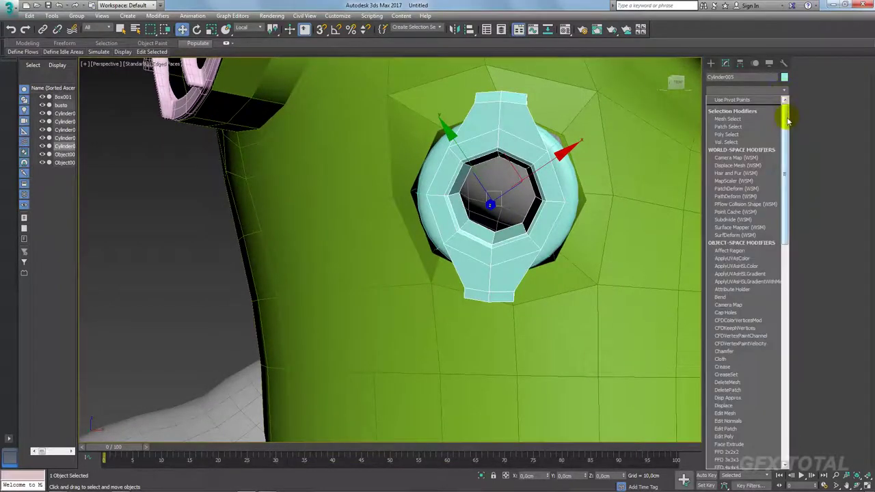
pyautogui.moveTo(785, 111); pyautogui.dragTo(793, 355)
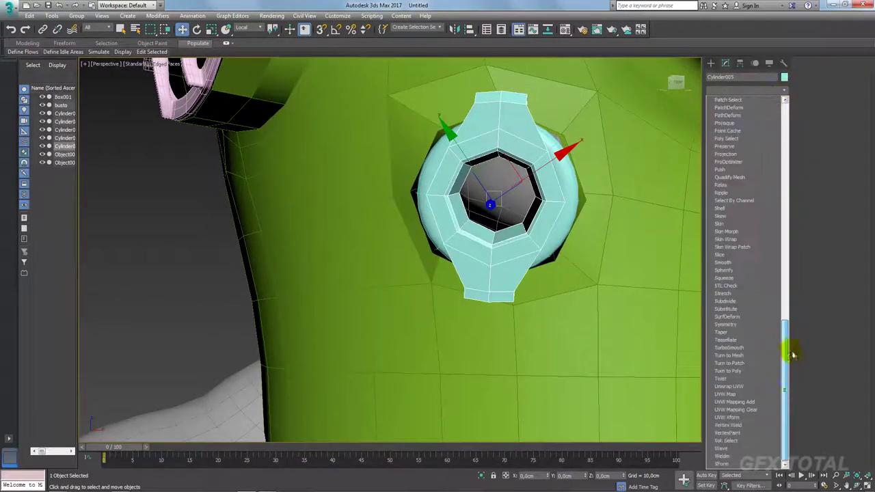
pyautogui.click(738, 324)
pyautogui.keyDown('alt'); pyautogui.moveTo(668, 267); pyautogui.dragTo(696, 113, button='middle'); pyautogui.keyUp('alt')
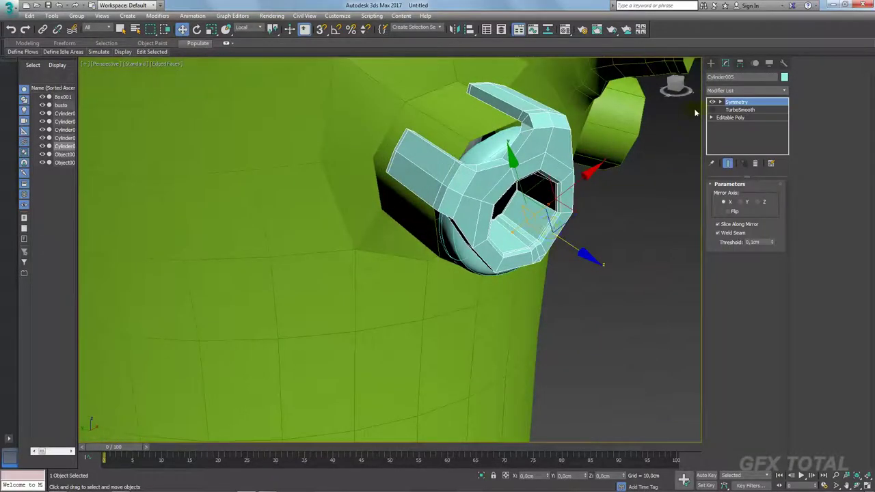
# Step: Rotate the Symmetry mirror plane in Local coordinates so the mirrored arm swings across
pyautogui.click(719, 102)
pyautogui.click(736, 110)
pyautogui.keyDown('alt'); pyautogui.moveTo(520, 191); pyautogui.dragTo(497, 180, button='middle'); pyautogui.keyUp('alt')
pyautogui.press('e')
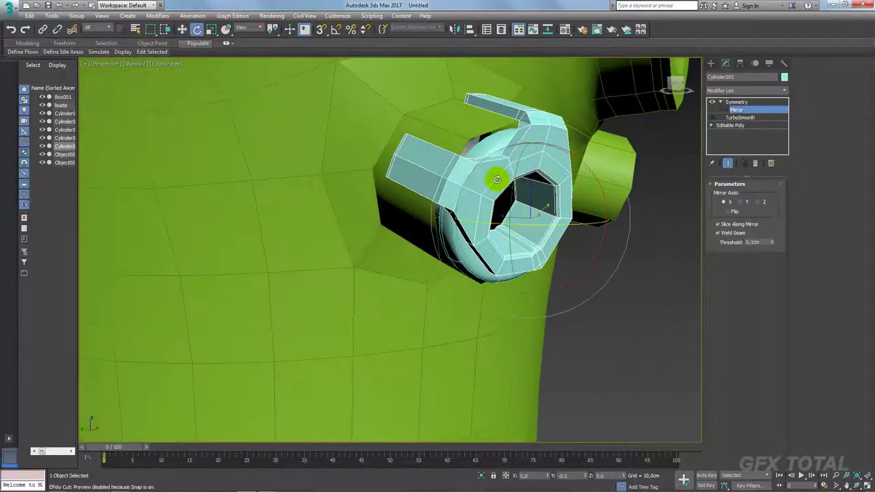
pyautogui.click(246, 28)
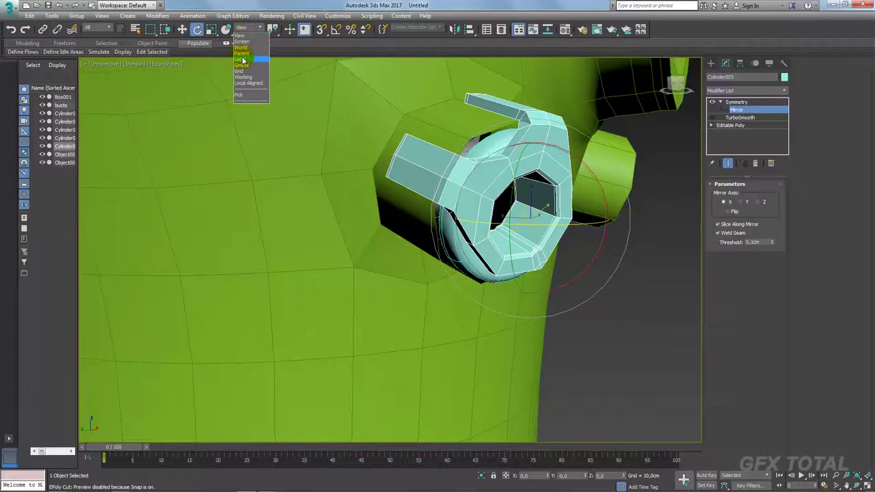
pyautogui.click(244, 63)
pyautogui.moveTo(504, 168); pyautogui.dragTo(480, 215)
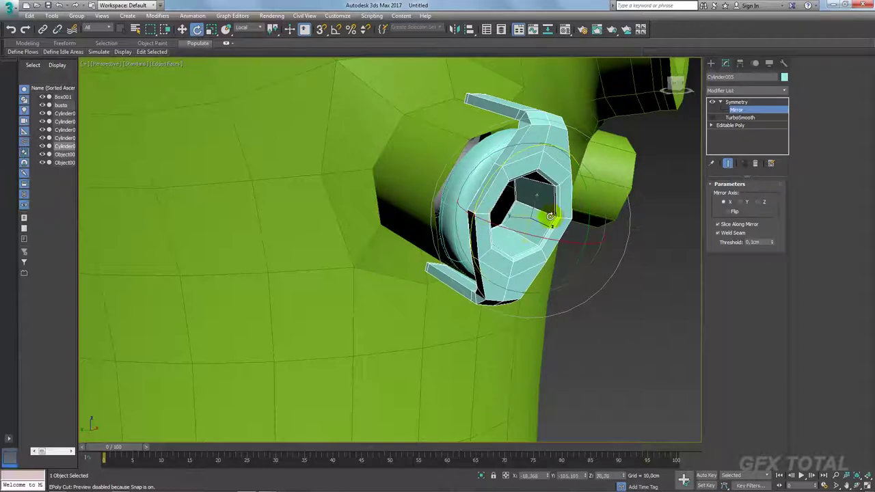
# Step: Fine-tune the mirror plane's rotation while viewing the ring's opening
pyautogui.moveTo(549, 216)
pyautogui.keyDown('alt'); pyautogui.mouseDown(button='middle')
pyautogui.moveTo(518, 196)
pyautogui.moveTo(499, 197)
pyautogui.mouseUp(button='middle'); pyautogui.keyUp('alt')
pyautogui.scroll(4, 517, 195)
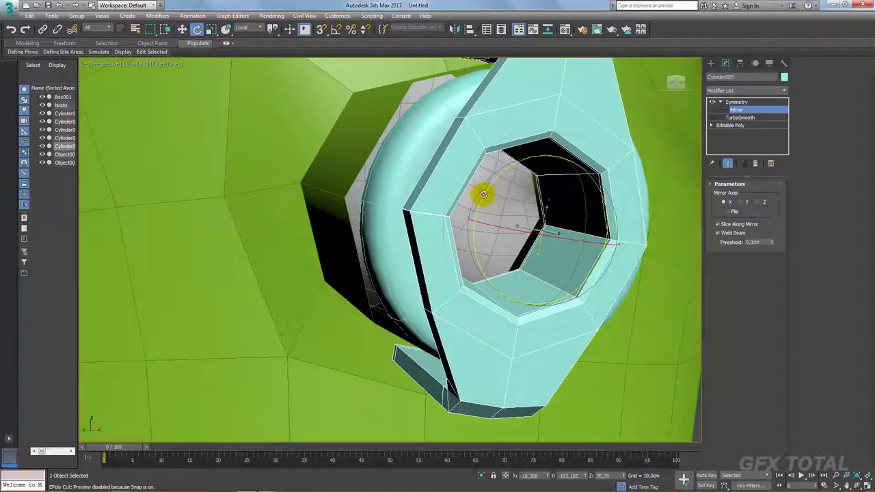
pyautogui.moveTo(483, 194); pyautogui.dragTo(484, 195)
pyautogui.scroll(-3, 389, 249)
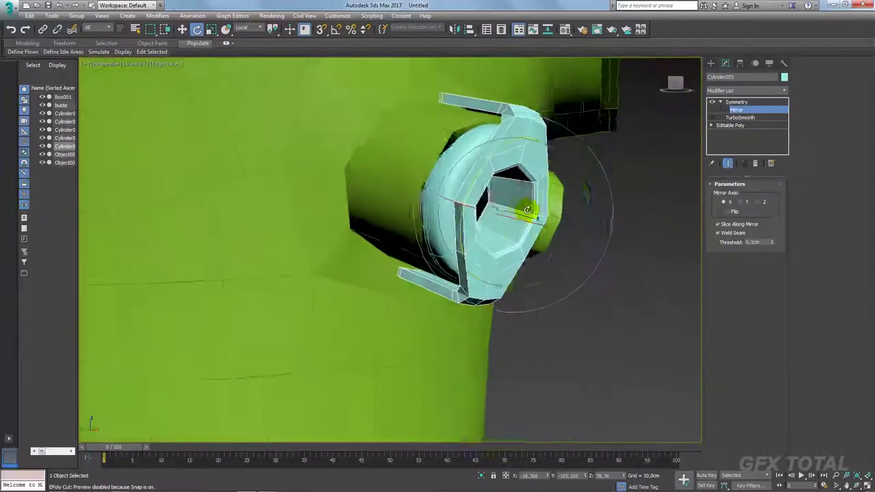
pyautogui.keyDown('alt'); pyautogui.moveTo(390, 250); pyautogui.dragTo(444, 225, button='middle'); pyautogui.keyUp('alt')
pyautogui.scroll(3, 444, 225)
# Step: Convert the valve ring to an Editable Poly and isolate it
pyautogui.rightClick(484, 157)
pyautogui.moveTo(505, 248)
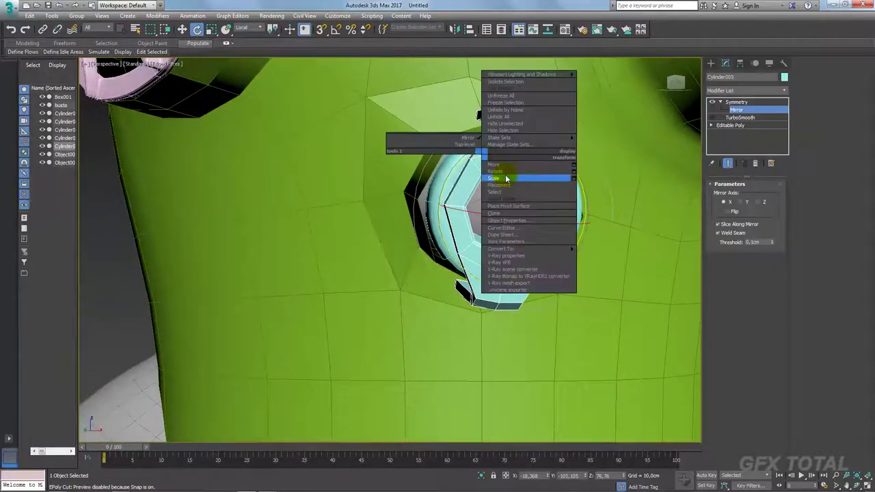
pyautogui.click(604, 257)
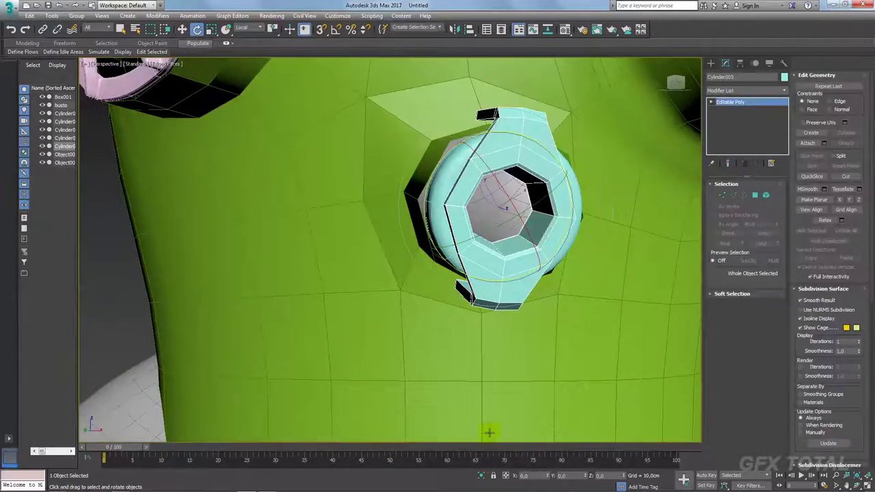
pyautogui.click(480, 476)
# Step: Add a TurboSmooth modifier to the ring, then return to the base mesh
pyautogui.click(784, 90)
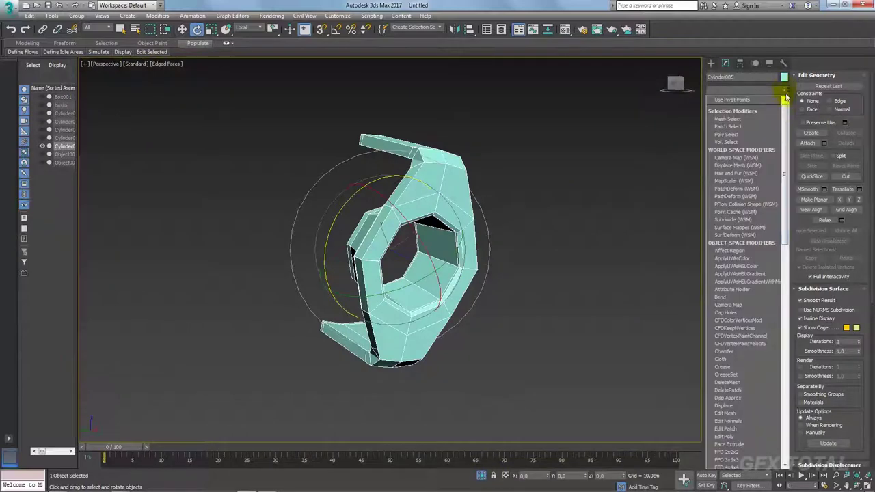
pyautogui.moveTo(784, 109); pyautogui.dragTo(789, 220)
pyautogui.click(724, 346)
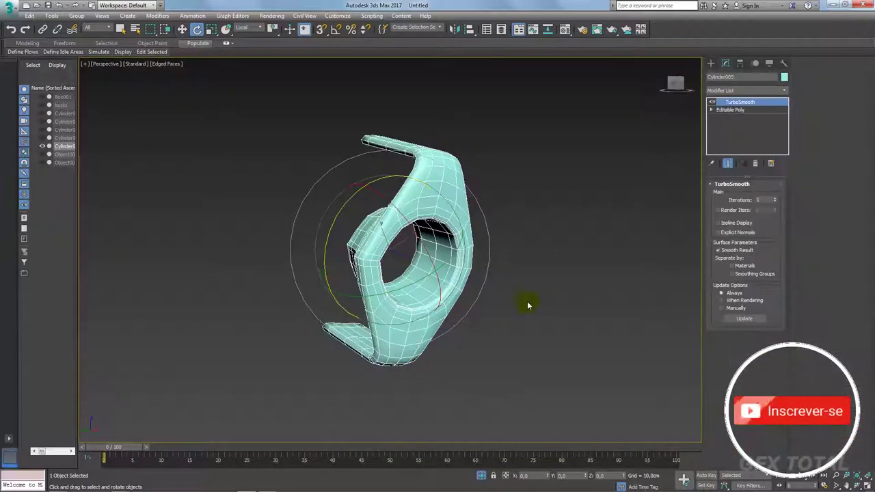
pyautogui.keyDown('alt'); pyautogui.moveTo(526, 304); pyautogui.dragTo(425, 251, button='middle'); pyautogui.keyUp('alt')
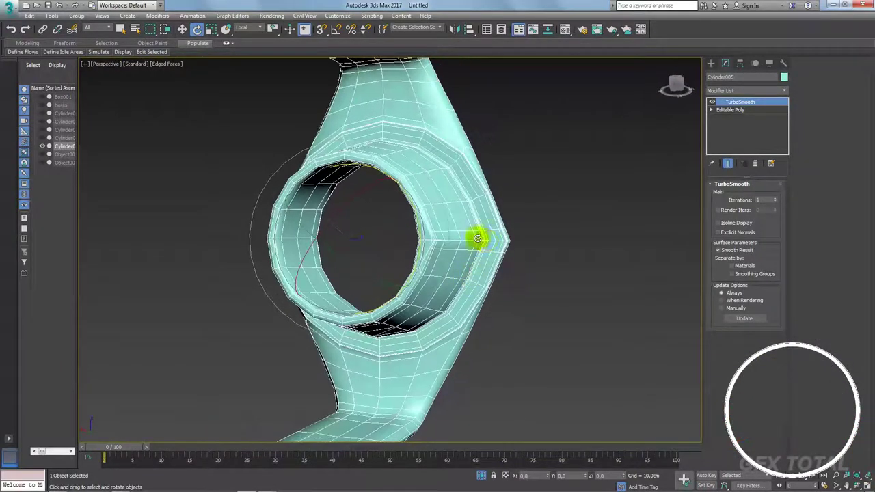
pyautogui.moveTo(425, 251); pyautogui.dragTo(382, 256)
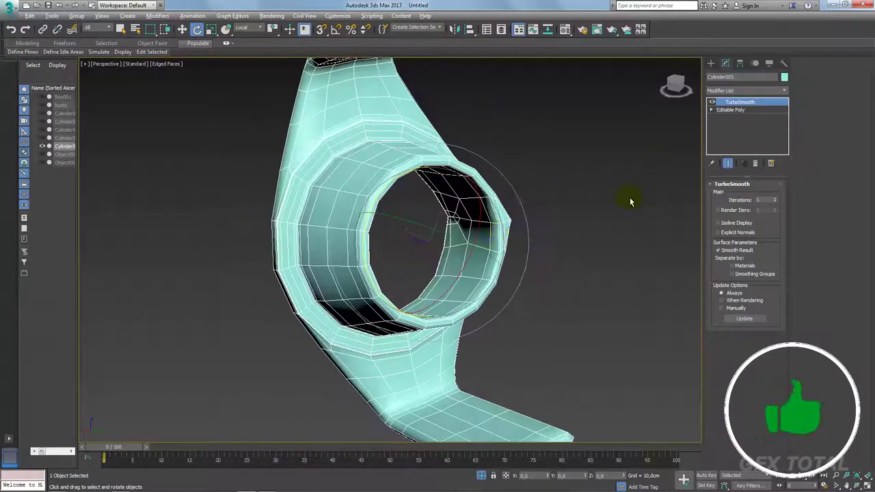
pyautogui.moveTo(513, 253); pyautogui.dragTo(663, 221)
pyautogui.click(730, 109)
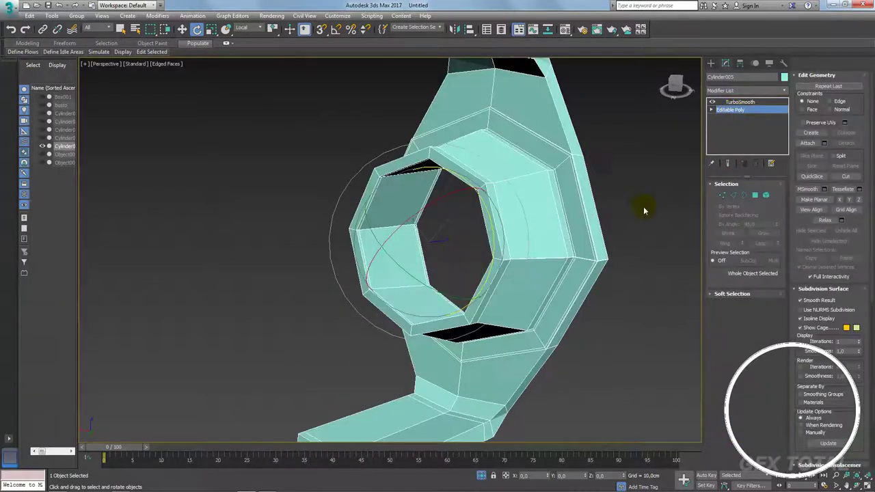
# Step: Undo the rotation and select the ring's vertices in Vertex mode
pyautogui.hotkey('ctrl', 'z')
pyautogui.press('1')
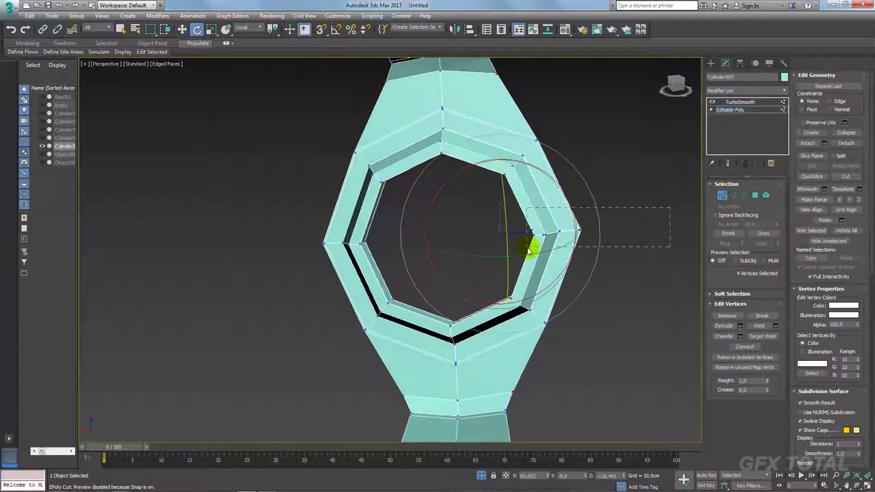
pyautogui.scroll(5, 595, 250)
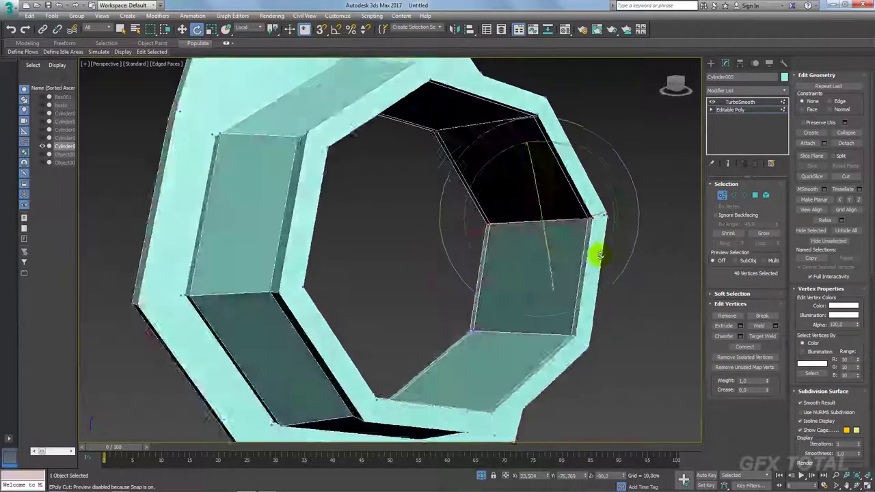
pyautogui.scroll(-3, 598, 255)
pyautogui.scroll(2, 609, 251)
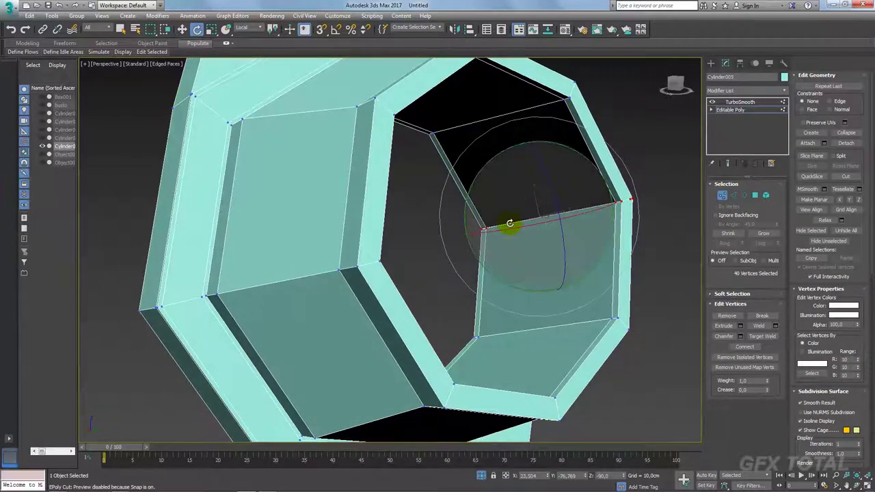
pyautogui.hotkey('ctrl', 'a')
pyautogui.click(729, 316)
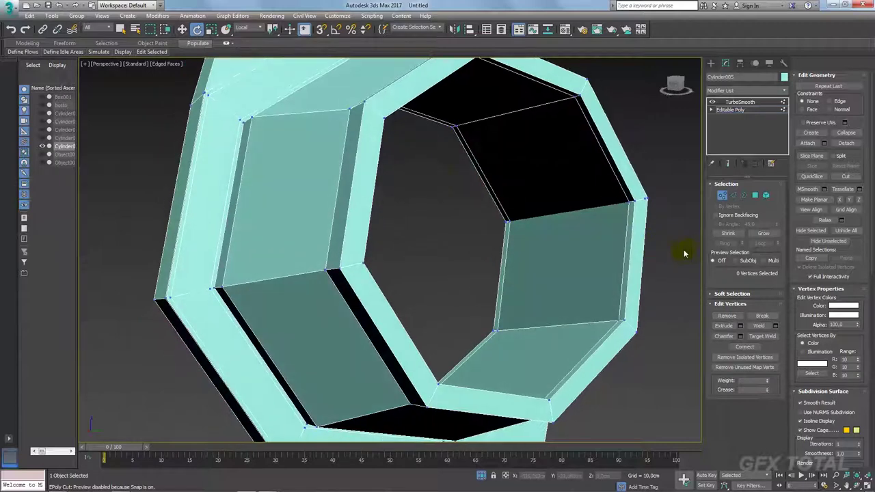
pyautogui.hotkey('ctrl', 'a')
pyautogui.moveTo(601, 235)
pyautogui.keyDown('alt'); pyautogui.mouseDown(button='middle')
pyautogui.moveTo(494, 238)
pyautogui.moveTo(508, 238)
pyautogui.mouseUp(button='middle'); pyautogui.keyUp('alt')
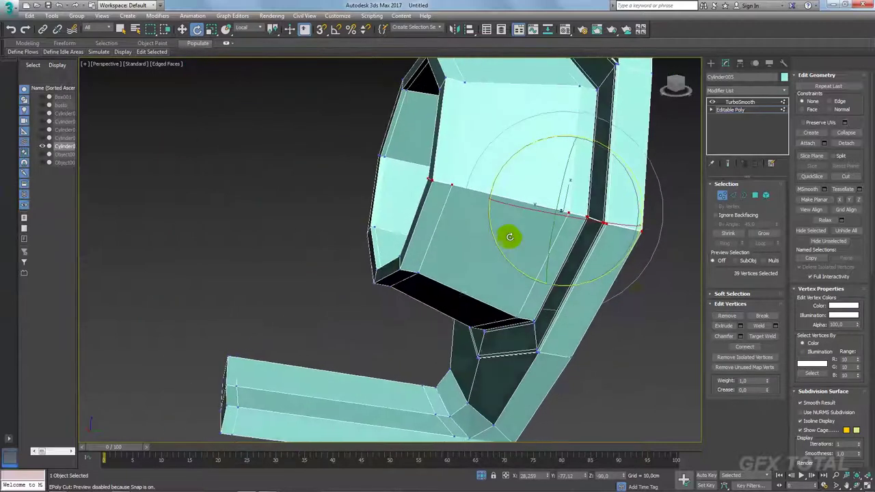
# Step: Weld the seam vertices at a 0.1cm threshold, reducing 197 vertices to 173
pyautogui.click(775, 326)
pyautogui.scroll(3, 593, 286)
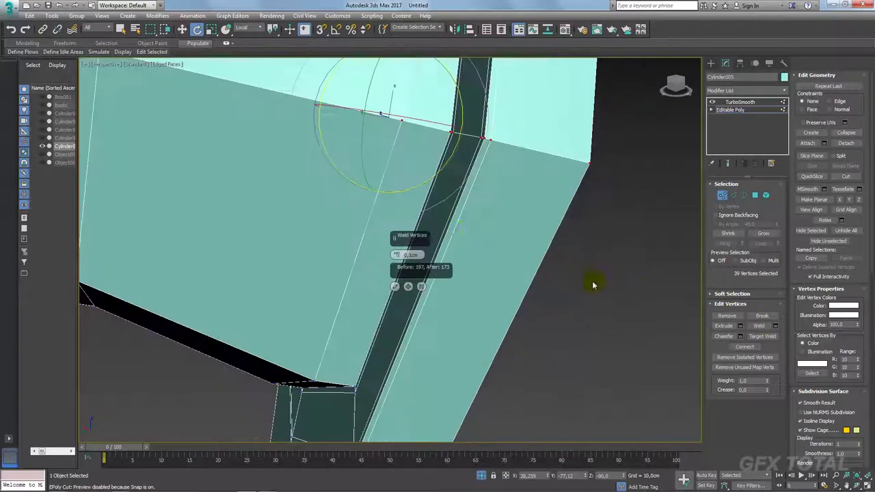
pyautogui.moveTo(438, 232); pyautogui.dragTo(410, 246, button='middle')
pyautogui.moveTo(398, 258)
pyautogui.mouseDown()
pyautogui.moveTo(397, 246)
pyautogui.moveTo(400, 258)
pyautogui.mouseUp()
pyautogui.rightClick(396, 254)
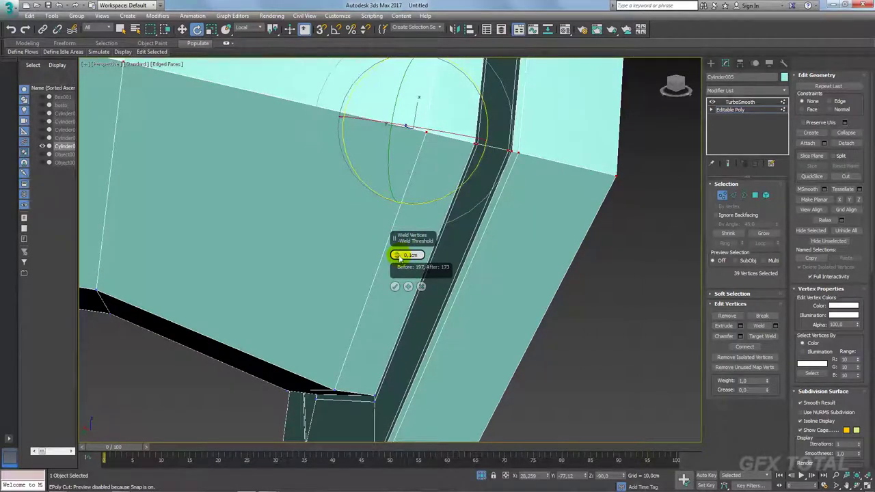
pyautogui.click(400, 286)
pyautogui.moveTo(400, 286)
pyautogui.keyDown('alt'); pyautogui.mouseDown(button='middle')
pyautogui.moveTo(564, 216)
pyautogui.moveTo(504, 192)
pyautogui.moveTo(652, 230)
pyautogui.mouseUp(button='middle'); pyautogui.keyUp('alt')
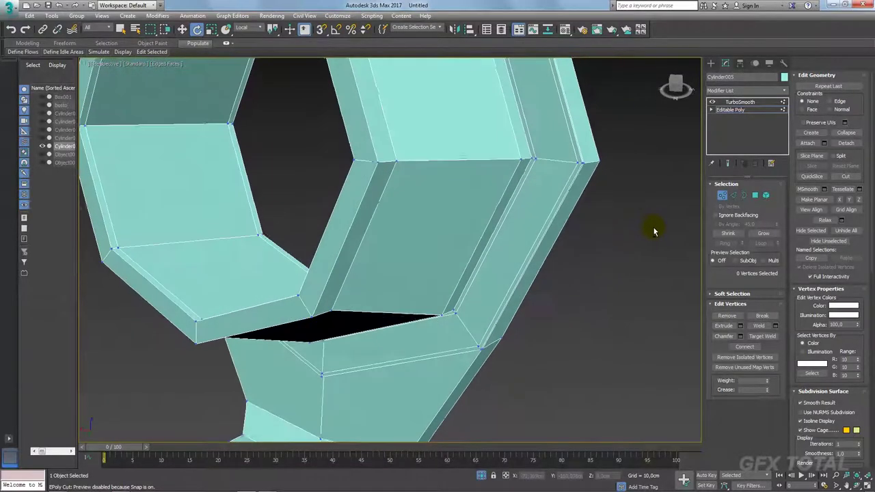
# Step: Remove a stray vertex from the ring's inner wall and check the smoothed result
pyautogui.click(733, 109)
pyautogui.click(738, 101)
pyautogui.keyDown('alt'); pyautogui.moveTo(617, 136); pyautogui.dragTo(445, 182, button='middle'); pyautogui.keyUp('alt')
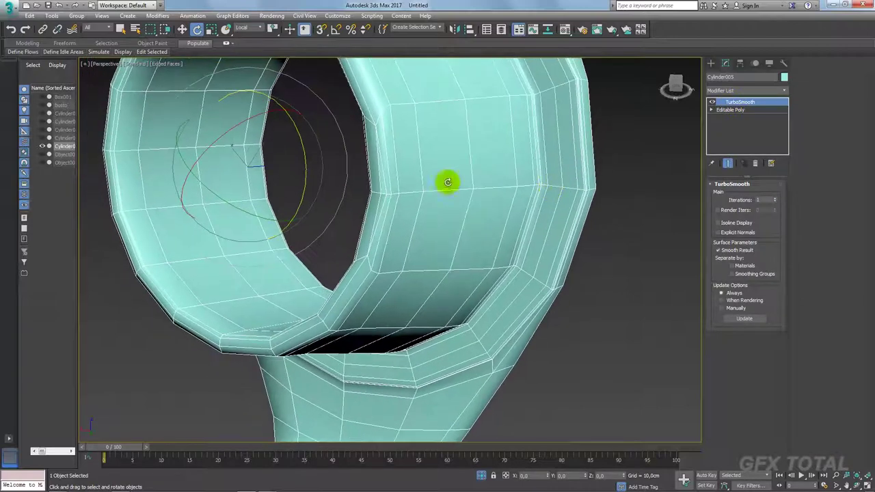
pyautogui.click(730, 110)
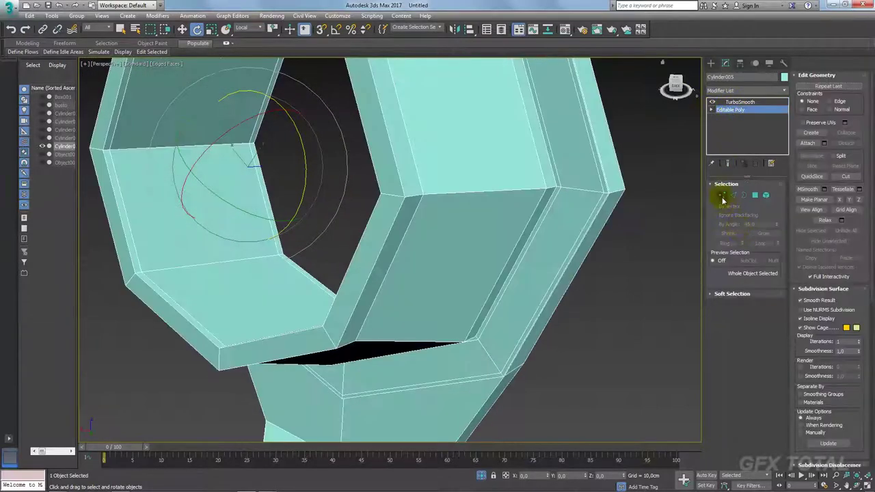
pyautogui.click(722, 195)
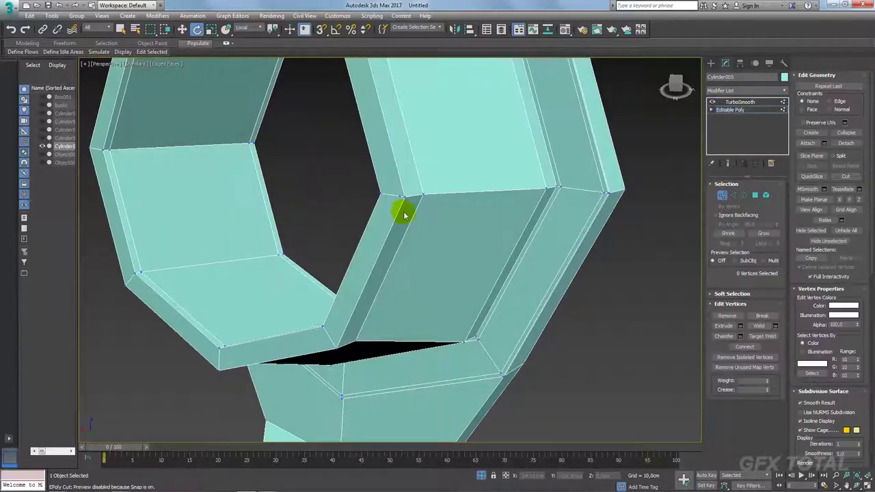
pyautogui.click(727, 316)
pyautogui.moveTo(445, 254)
pyautogui.keyDown('alt'); pyautogui.mouseDown(button='middle')
pyautogui.moveTo(475, 260)
pyautogui.moveTo(474, 238)
pyautogui.moveTo(492, 225)
pyautogui.mouseUp(button='middle'); pyautogui.keyUp('alt')
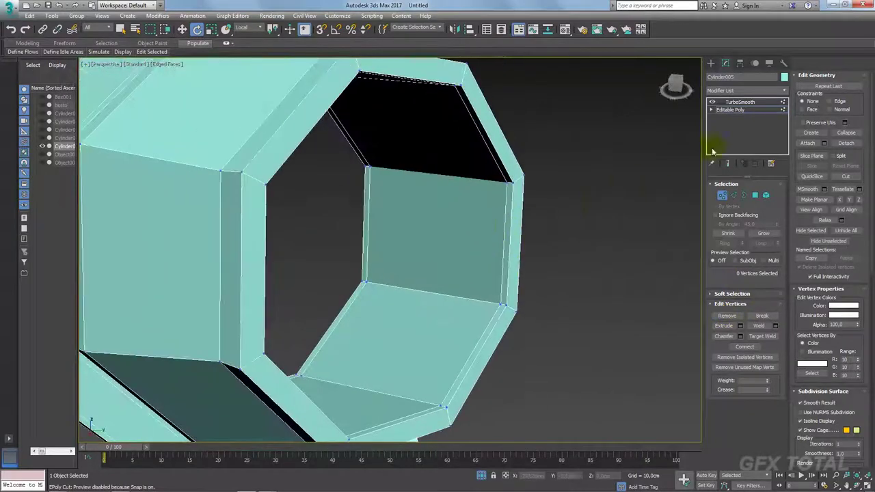
pyautogui.click(738, 102)
pyautogui.keyDown('alt'); pyautogui.moveTo(547, 191); pyautogui.dragTo(458, 204, button='middle'); pyautogui.keyUp('alt')
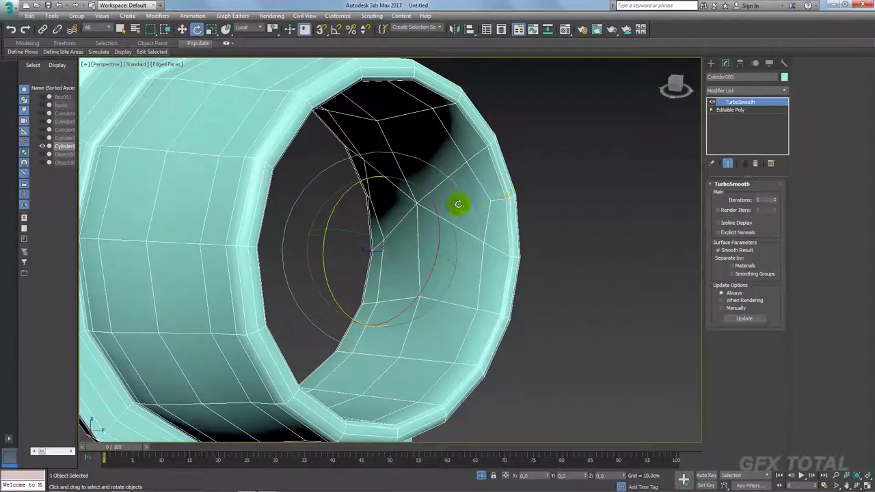
pyautogui.click(732, 110)
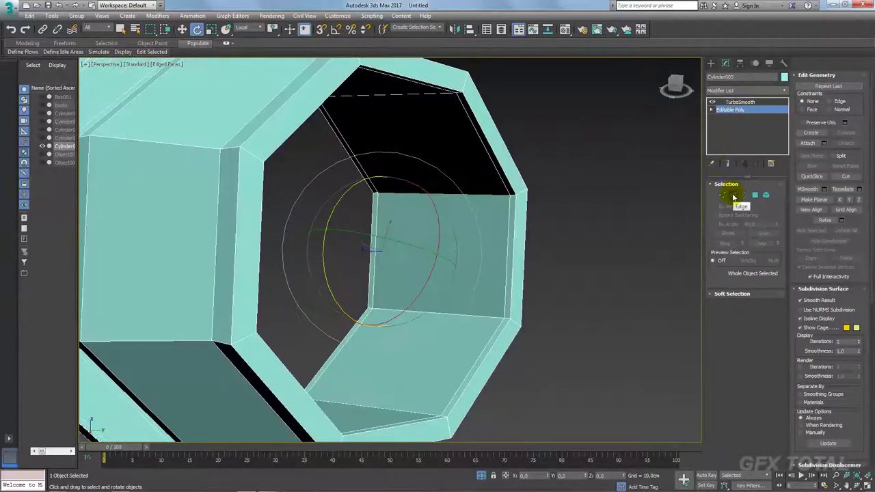
# Step: Connect two opposite inner-wall vertices with a new edge and preview the smoothing
pyautogui.click(722, 195)
pyautogui.moveTo(396, 205)
pyautogui.keyDown('alt'); pyautogui.mouseDown(button='middle')
pyautogui.moveTo(425, 196)
pyautogui.moveTo(492, 222)
pyautogui.mouseUp(button='middle'); pyautogui.keyUp('alt')
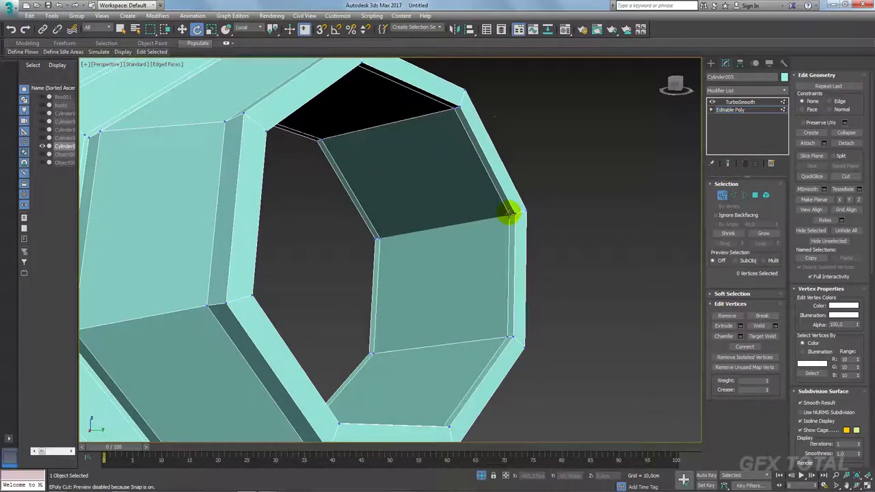
pyautogui.click(510, 214)
pyautogui.keyDown('ctrl'); pyautogui.click(378, 239); pyautogui.keyUp('ctrl')
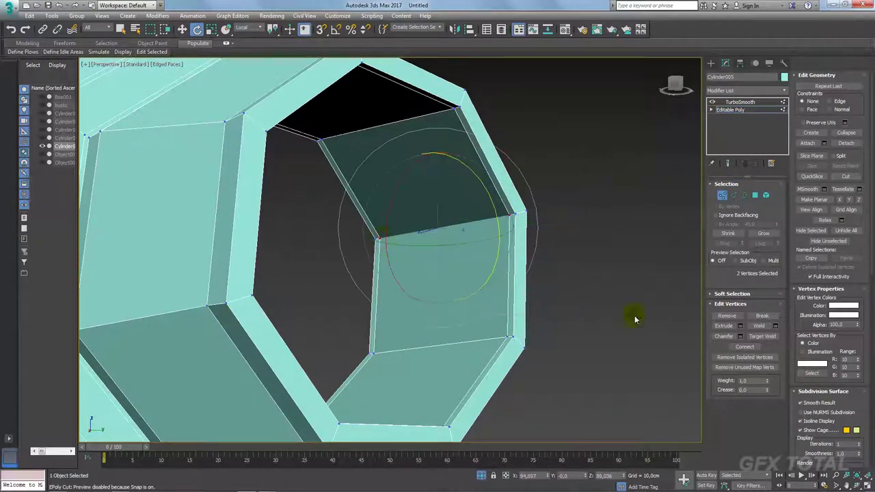
pyautogui.click(756, 348)
pyautogui.click(739, 102)
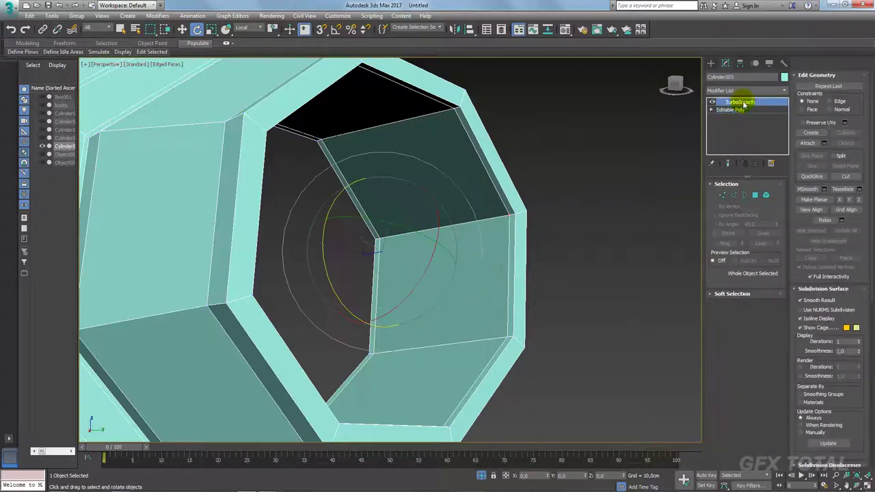
pyautogui.moveTo(598, 239)
pyautogui.keyDown('alt'); pyautogui.mouseDown(button='middle')
pyautogui.moveTo(566, 238)
pyautogui.moveTo(527, 263)
pyautogui.moveTo(469, 248)
pyautogui.moveTo(376, 253)
pyautogui.mouseUp(button='middle'); pyautogui.keyUp('alt')
# Step: Set the valve's TurboSmooth to 2 iterations and frame the whole part
pyautogui.click(774, 198)
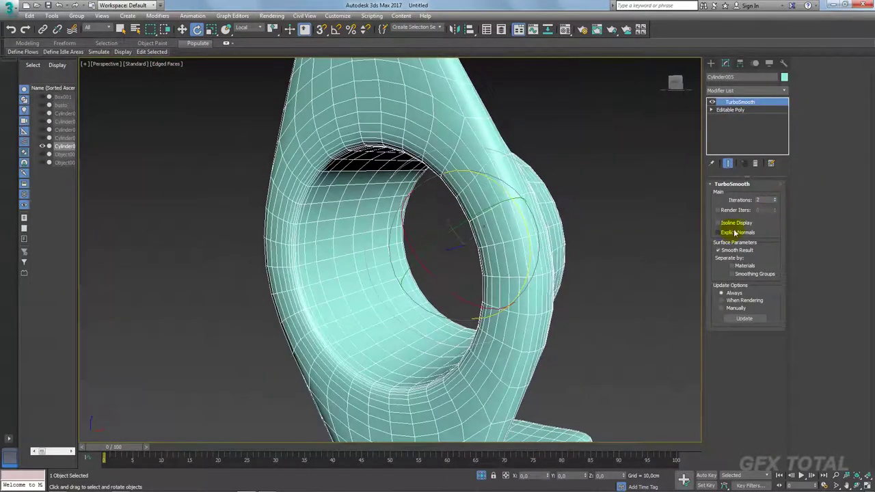
pyautogui.click(718, 223)
pyautogui.keyDown('alt'); pyautogui.moveTo(588, 244); pyautogui.dragTo(649, 230, button='middle'); pyautogui.keyUp('alt')
pyautogui.scroll(-6, 649, 230)
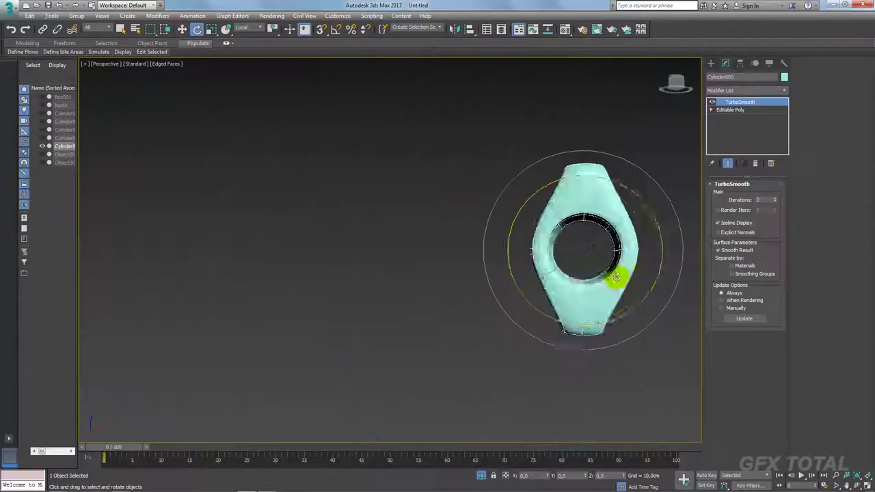
pyautogui.keyDown('alt'); pyautogui.moveTo(615, 278); pyautogui.dragTo(629, 260, button='middle'); pyautogui.keyUp('alt')
pyautogui.moveTo(641, 179); pyautogui.dragTo(531, 180, button='middle')
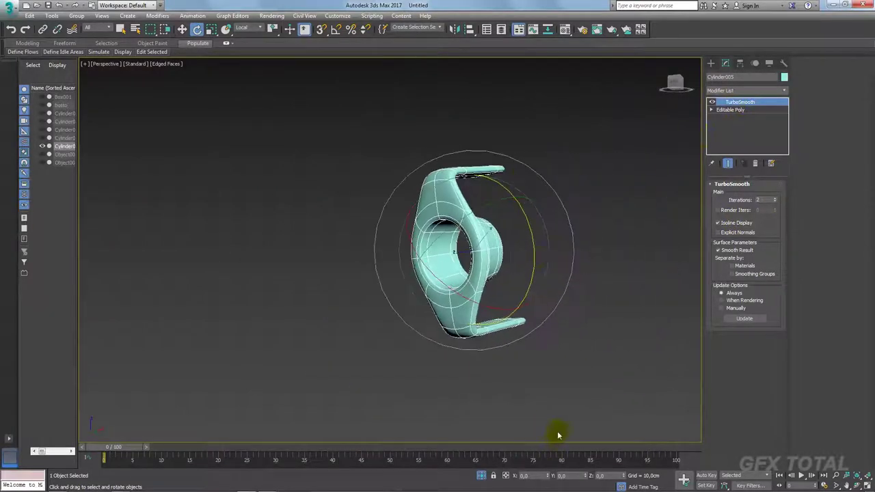
# Step: Exit isolation and scale the cyan valve ring to 105%
pyautogui.click(482, 474)
pyautogui.keyDown('alt'); pyautogui.moveTo(437, 369); pyautogui.dragTo(401, 329, button='middle'); pyautogui.keyUp('alt')
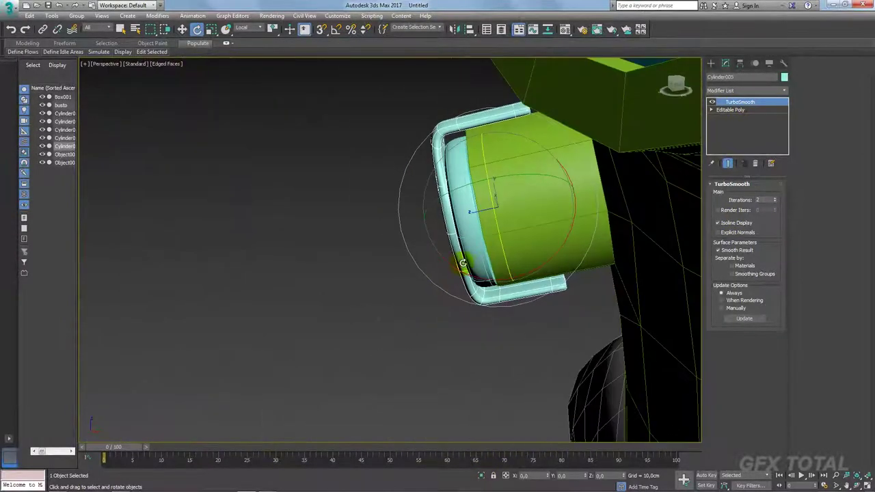
pyautogui.keyDown('alt'); pyautogui.moveTo(463, 264); pyautogui.dragTo(470, 252, button='middle'); pyautogui.keyUp('alt')
pyautogui.keyDown('alt'); pyautogui.moveTo(500, 140); pyautogui.dragTo(478, 195, button='middle'); pyautogui.keyUp('alt')
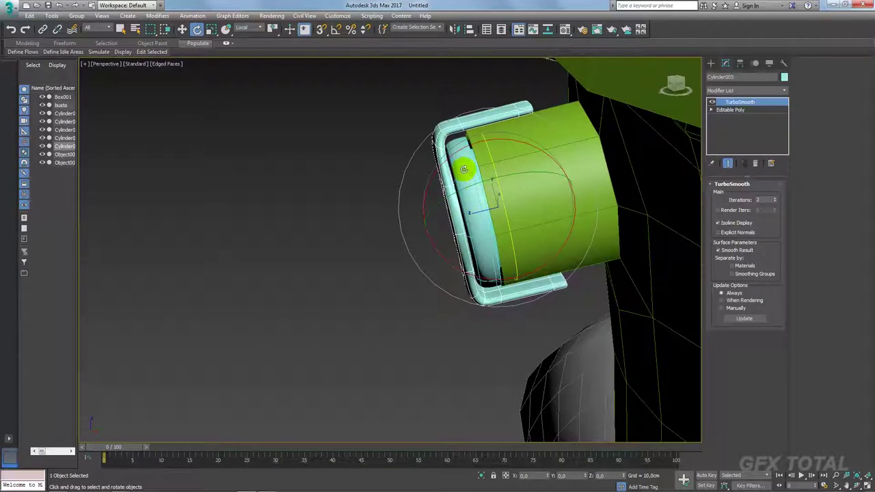
pyautogui.click(273, 227)
pyautogui.click(500, 198)
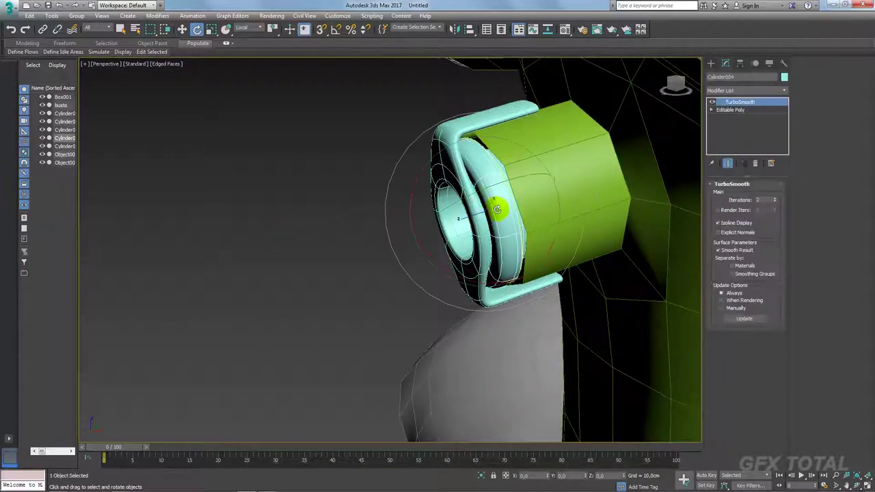
pyautogui.press('r')
pyautogui.moveTo(449, 237); pyautogui.dragTo(453, 235)
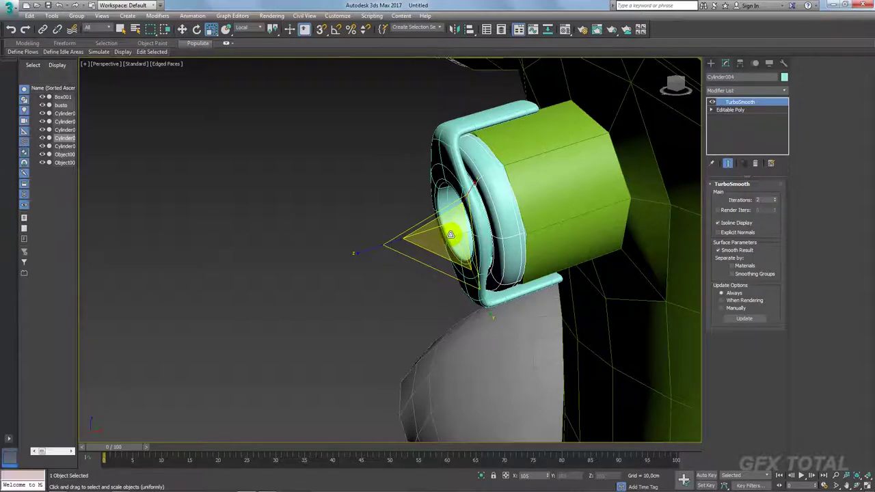
# Step: Nudge both valve parts slightly along Z, then select the green helmet body
pyautogui.keyDown('alt'); pyautogui.moveTo(453, 235); pyautogui.dragTo(674, 65, button='middle'); pyautogui.keyUp('alt')
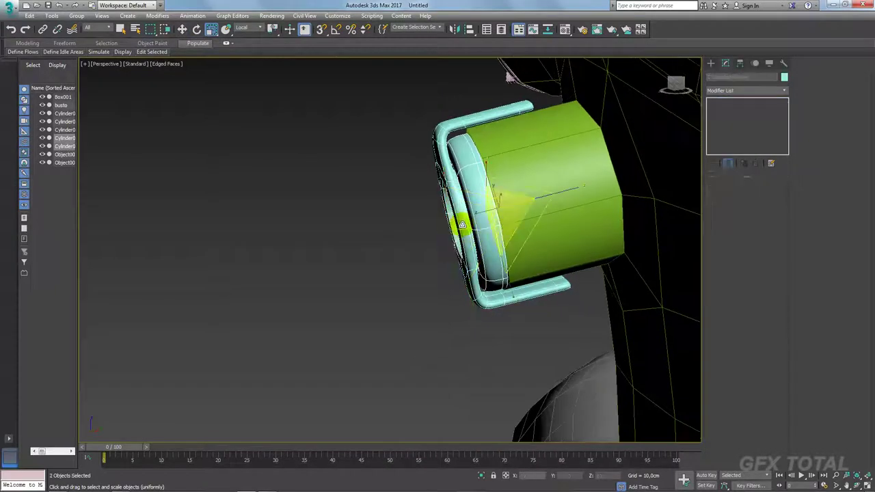
pyautogui.press('w')
pyautogui.moveTo(441, 221); pyautogui.dragTo(436, 225)
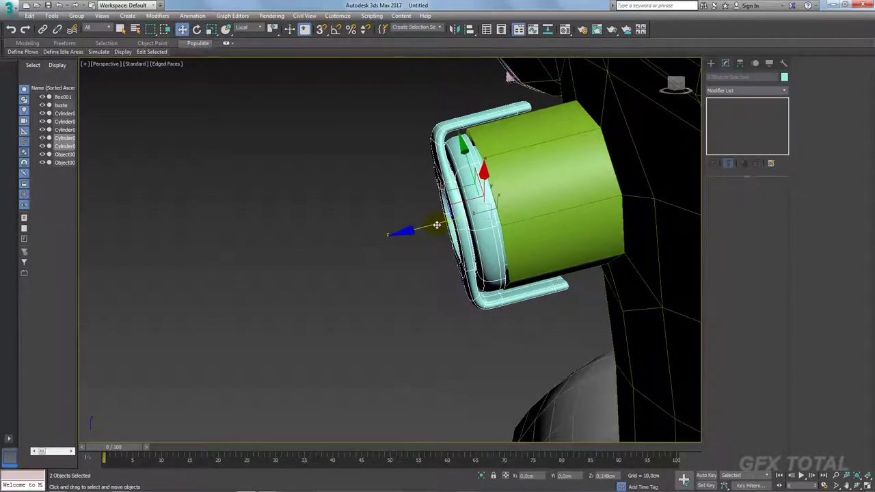
pyautogui.click(543, 182)
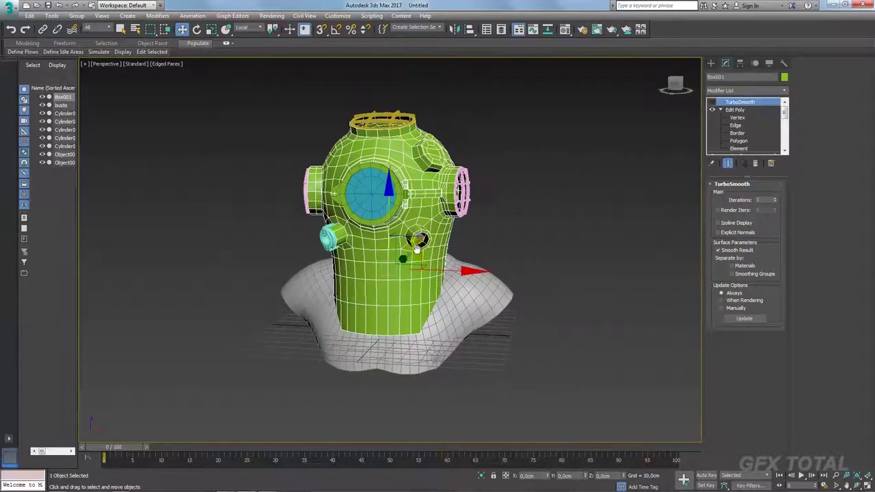
# Step: Draw a flat box, Box002, beside the diving helmet
pyautogui.click(713, 64)
pyautogui.click(727, 118)
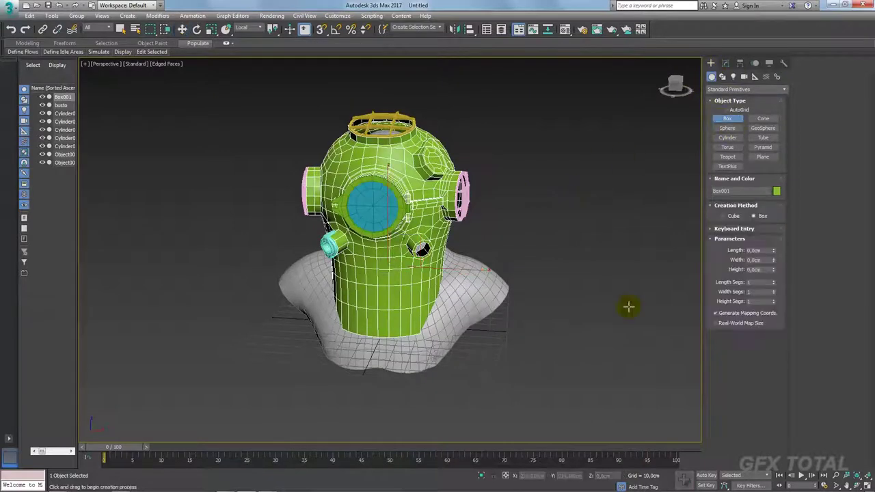
pyautogui.moveTo(583, 353); pyautogui.dragTo(622, 367)
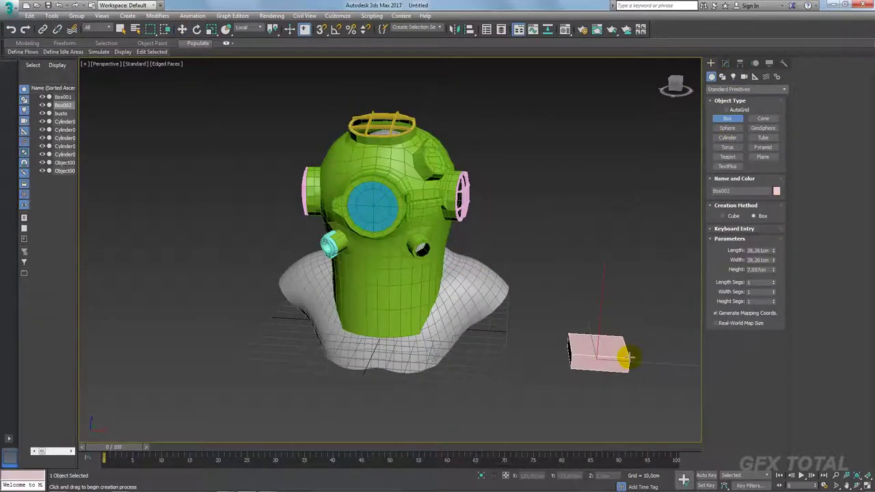
pyautogui.click(626, 357)
# Step: Convert Box002 to an Editable Poly
pyautogui.press('w')
pyautogui.scroll(5, 547, 273)
pyautogui.scroll(3, 539, 270)
pyautogui.rightClick(540, 268)
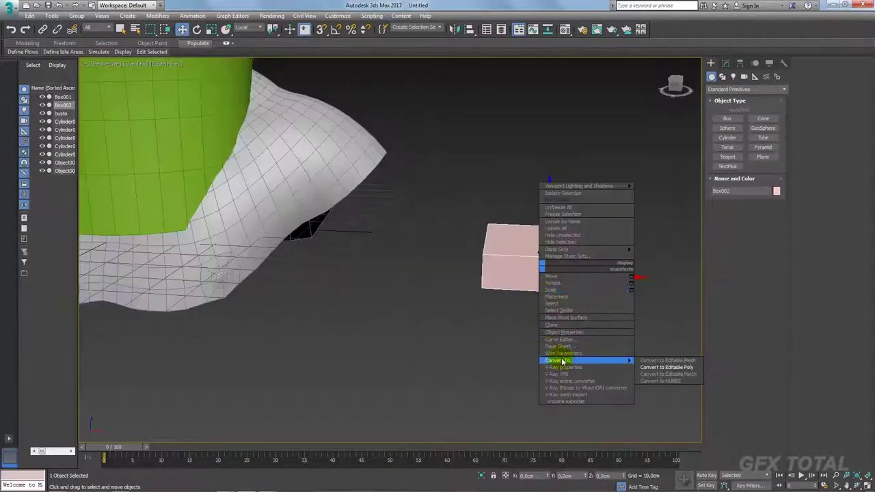
pyautogui.click(666, 367)
# Step: Select the box's edge loops and Connect them with a new middle edge
pyautogui.scroll(3, 547, 260)
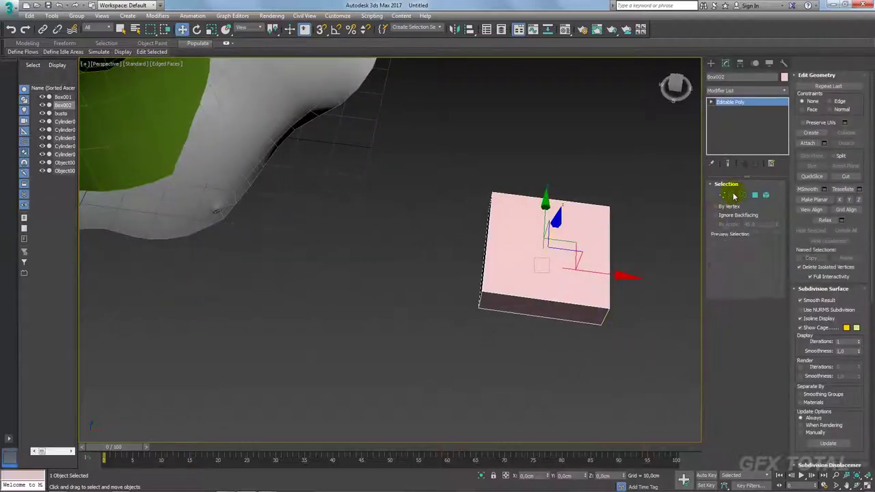
pyautogui.click(734, 197)
pyautogui.doubleClick(548, 321)
pyautogui.keyDown('alt'); pyautogui.moveTo(676, 314); pyautogui.dragTo(638, 282, button='middle'); pyautogui.keyUp('alt')
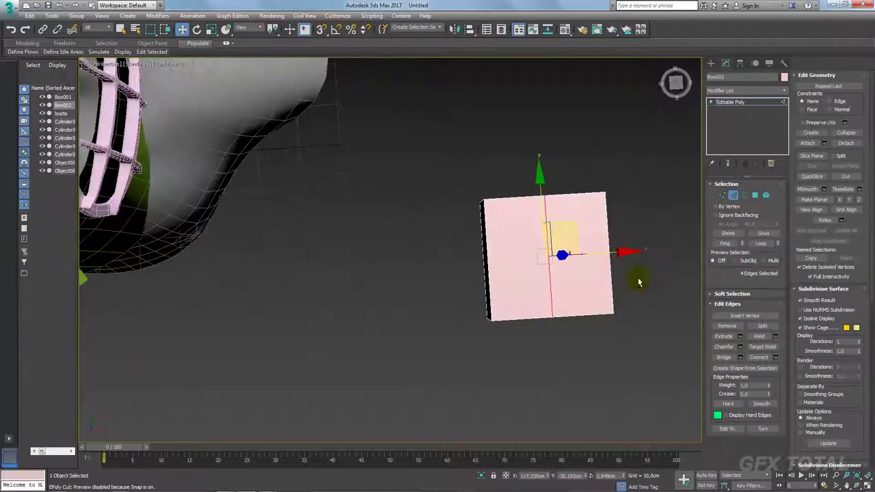
pyautogui.keyDown('ctrl'); pyautogui.click(516, 262); pyautogui.keyUp('ctrl')
pyautogui.click(759, 358)
# Step: Scale the edges inward into a four-pointed star, then bring up the DIVING SUIT_20 reference photo
pyautogui.click(760, 244)
pyautogui.press('e')
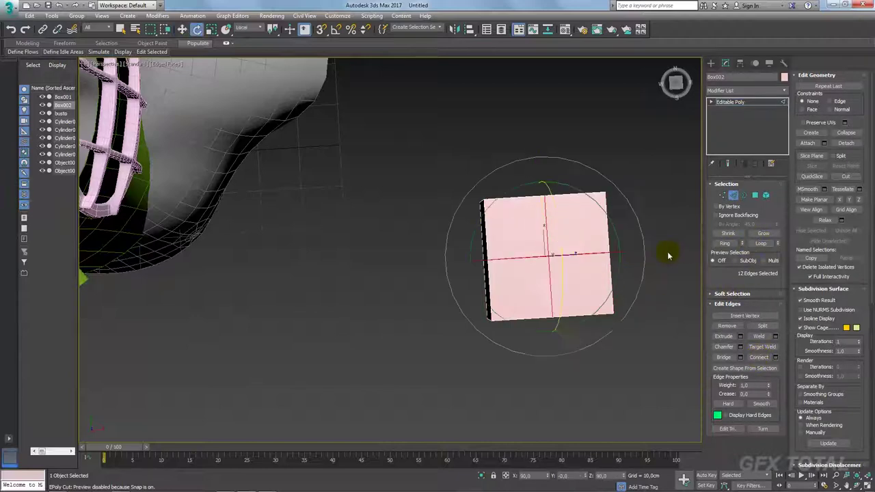
pyautogui.press('r')
pyautogui.moveTo(512, 293); pyautogui.dragTo(531, 273)
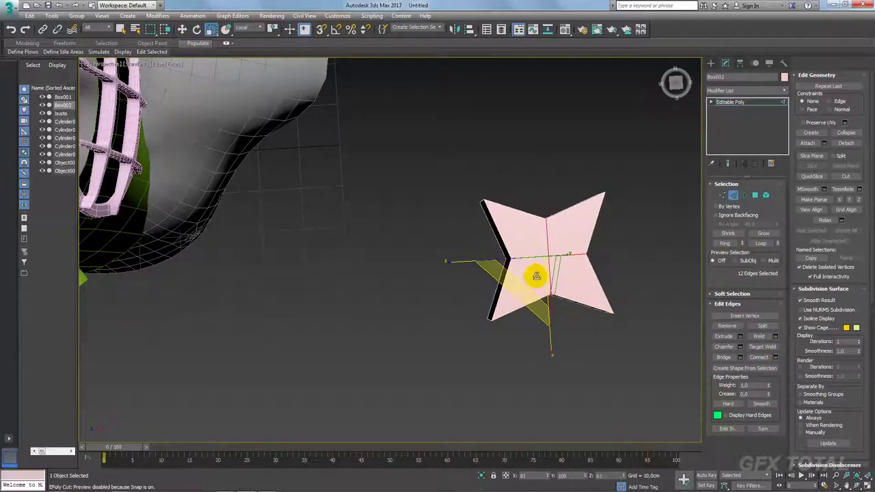
pyautogui.keyDown('alt'); pyautogui.moveTo(531, 273); pyautogui.dragTo(560, 273, button='middle'); pyautogui.keyUp('alt')
pyautogui.hotkey('alt', 'Tab')
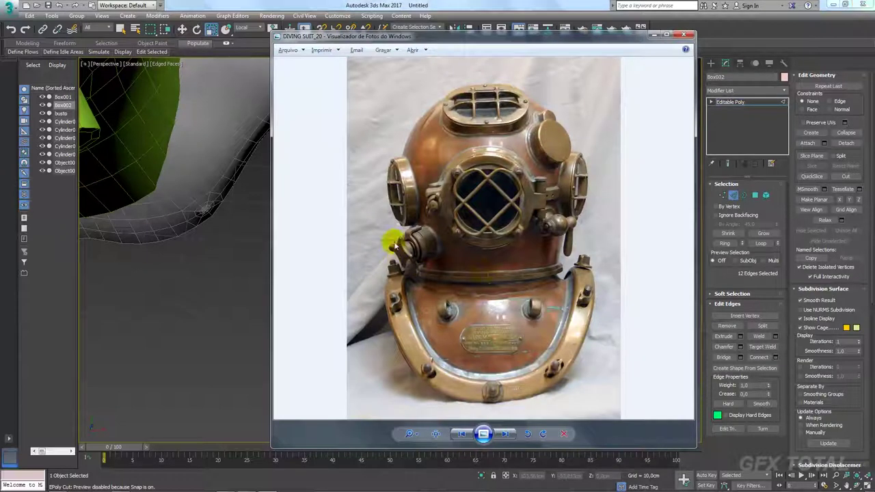
# Step: Check the reference photo, then rotate the star so it faces upward
pyautogui.hotkey('alt', 'Tab')
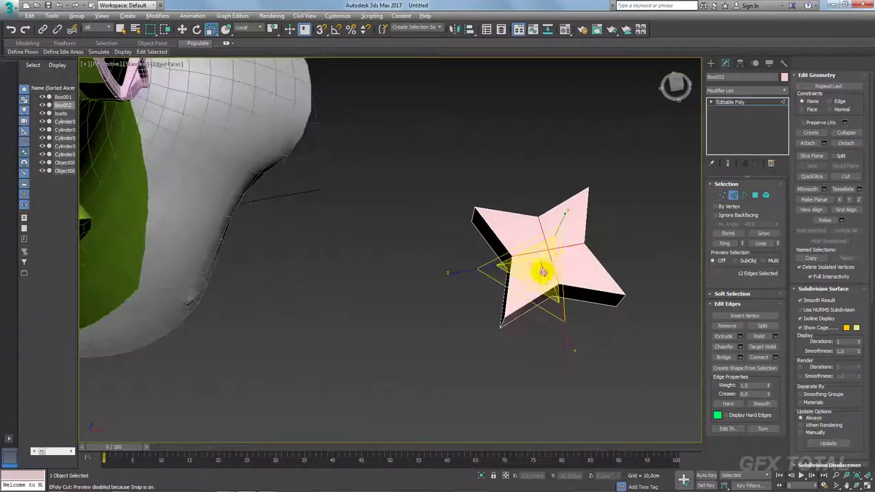
pyautogui.hotkey('alt', 'Tab')
pyautogui.hotkey('alt', 'Tab')
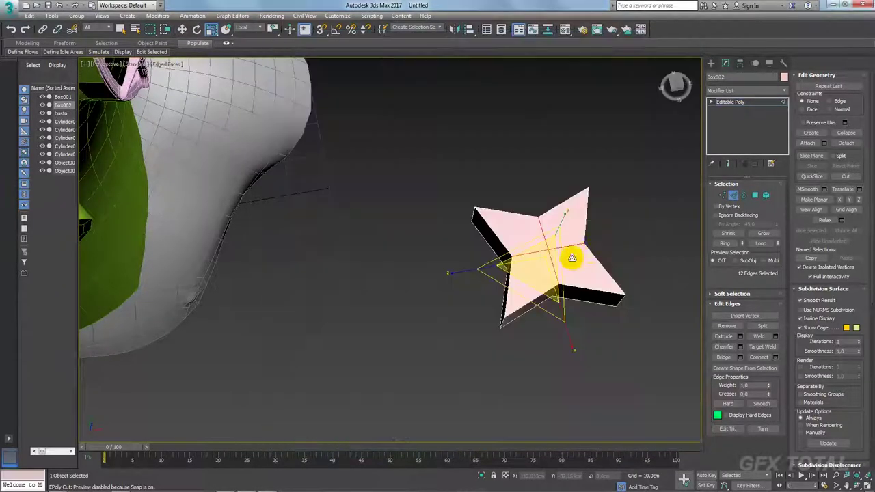
pyautogui.moveTo(524, 287); pyautogui.dragTo(613, 281)
pyautogui.keyDown('alt'); pyautogui.moveTo(613, 281); pyautogui.dragTo(556, 253, button='middle'); pyautogui.keyUp('alt')
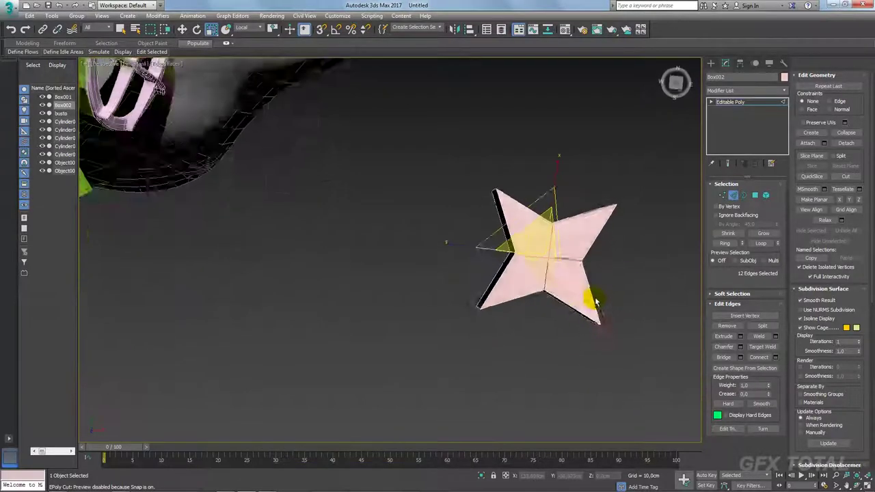
pyautogui.scroll(3, 557, 254)
# Step: In Top view, select the star's inner vertices and Connect them with diagonal edges
pyautogui.click(723, 196)
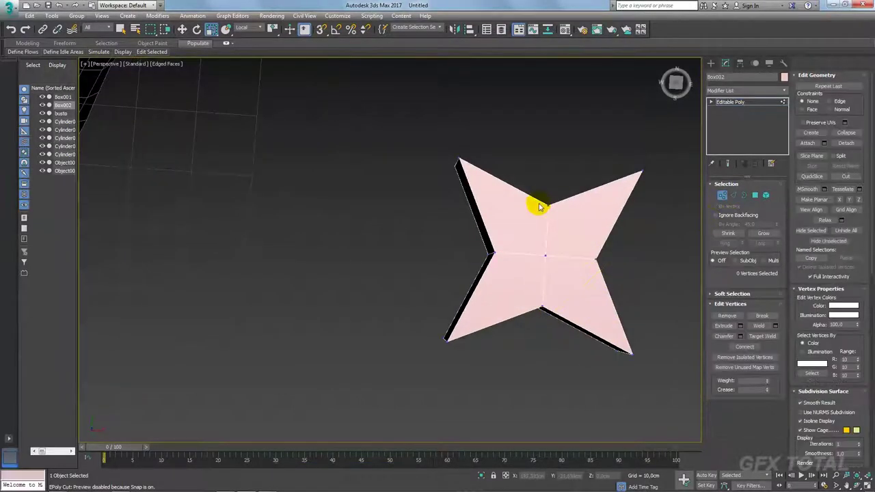
pyautogui.moveTo(533, 205)
pyautogui.keyDown('alt'); pyautogui.mouseDown(button='middle')
pyautogui.moveTo(514, 248)
pyautogui.moveTo(531, 219)
pyautogui.moveTo(559, 253)
pyautogui.mouseUp(button='middle'); pyautogui.keyUp('alt')
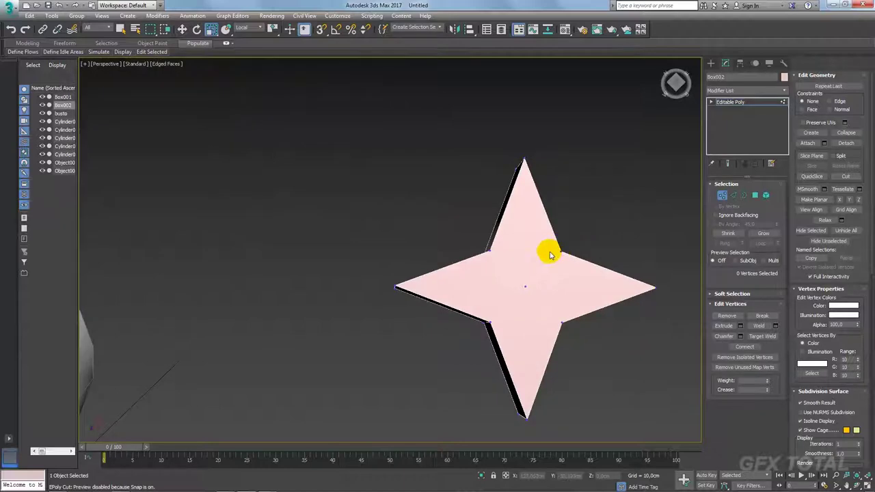
pyautogui.press('t')
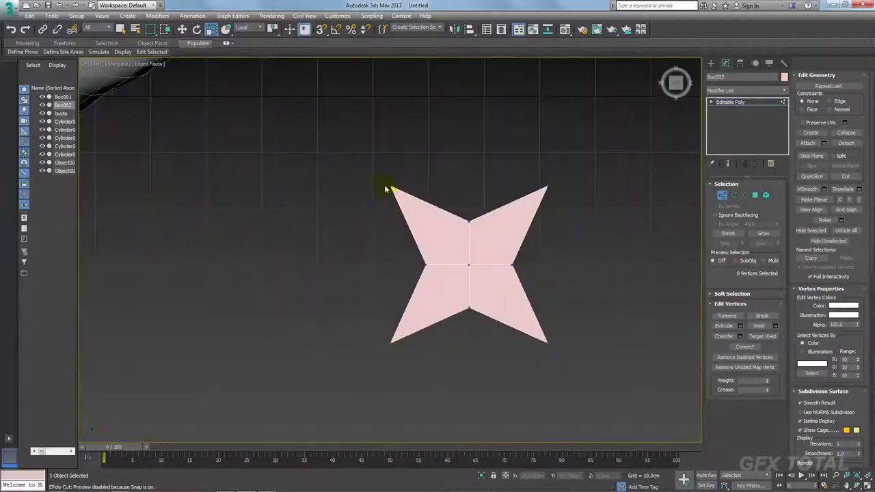
pyautogui.moveTo(386, 189); pyautogui.dragTo(479, 281)
pyautogui.keyDown('ctrl'); pyautogui.moveTo(574, 363); pyautogui.dragTo(575, 363); pyautogui.keyUp('ctrl')
pyautogui.click(743, 347)
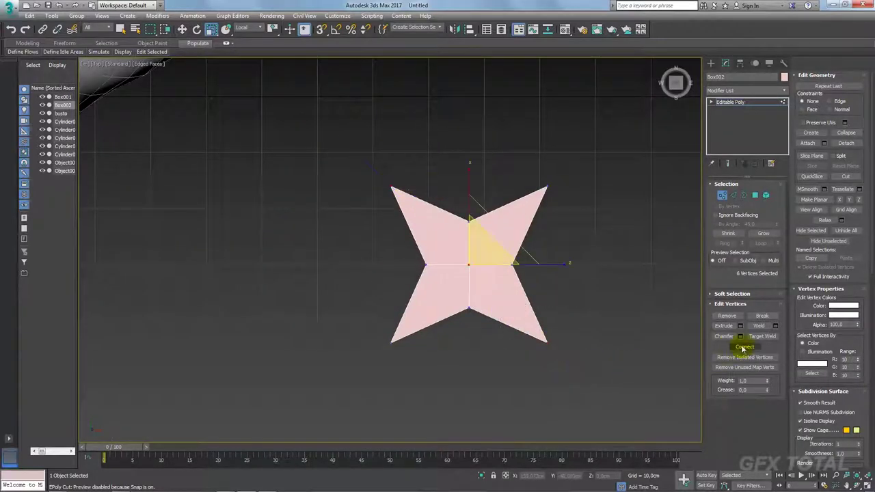
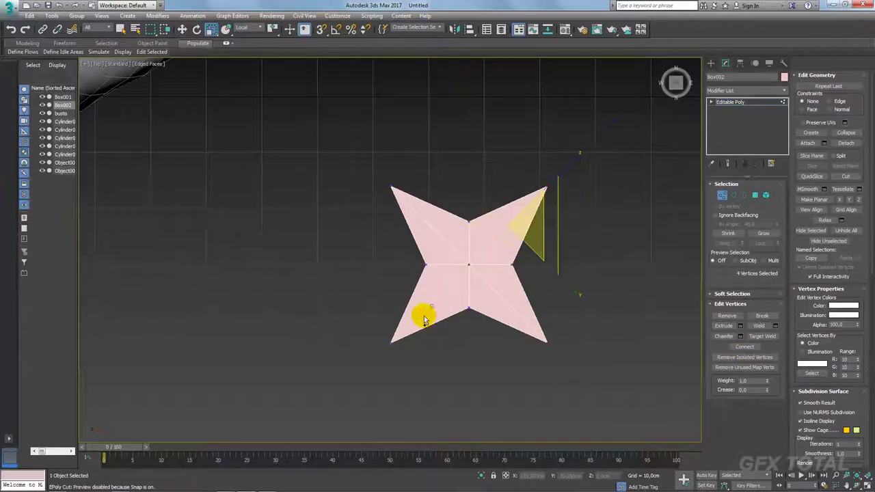
# Step: Chamfer the star's centre edges by about 3.3cm
pyautogui.click(733, 196)
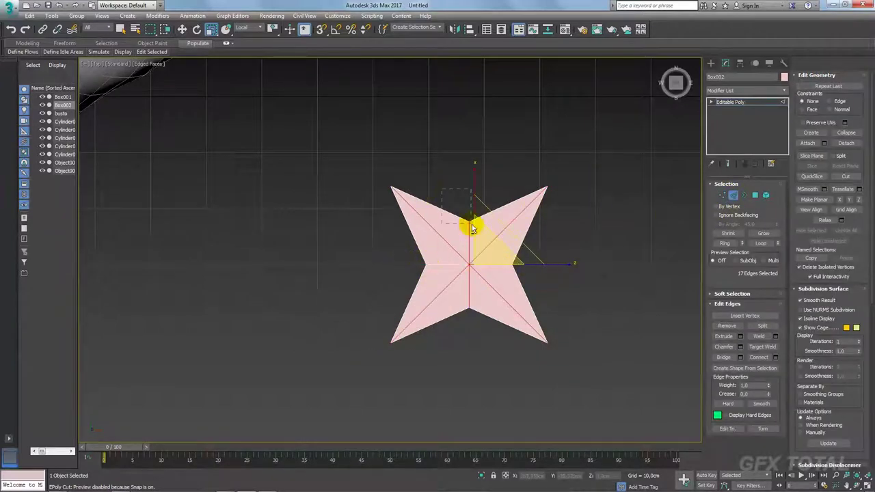
pyautogui.moveTo(472, 227); pyautogui.dragTo(586, 255)
pyautogui.moveTo(509, 285); pyautogui.dragTo(482, 350)
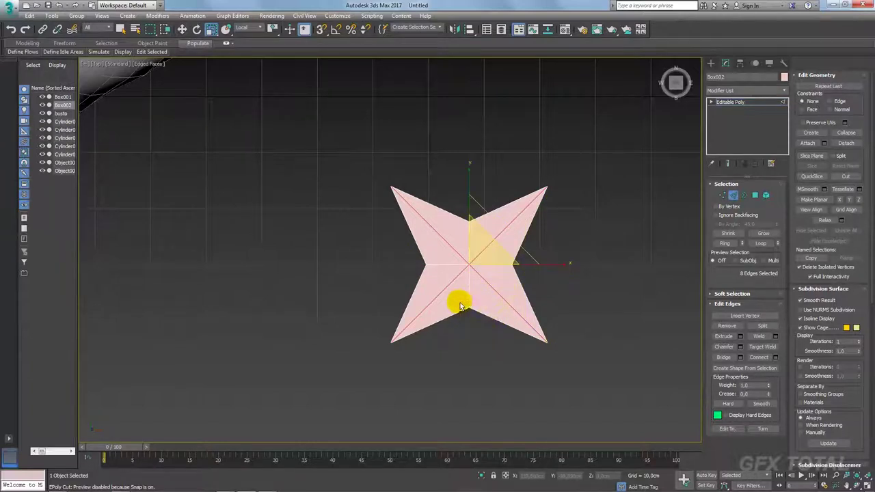
pyautogui.click(740, 347)
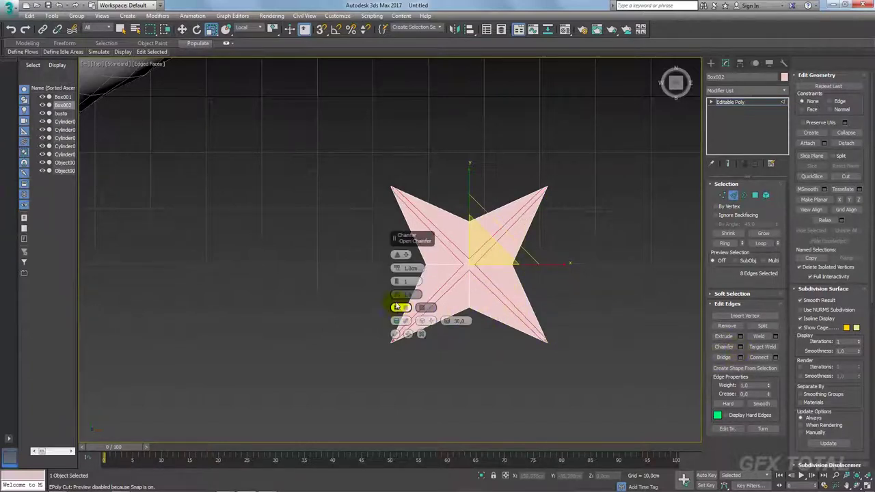
pyautogui.moveTo(396, 268); pyautogui.dragTo(397, 259)
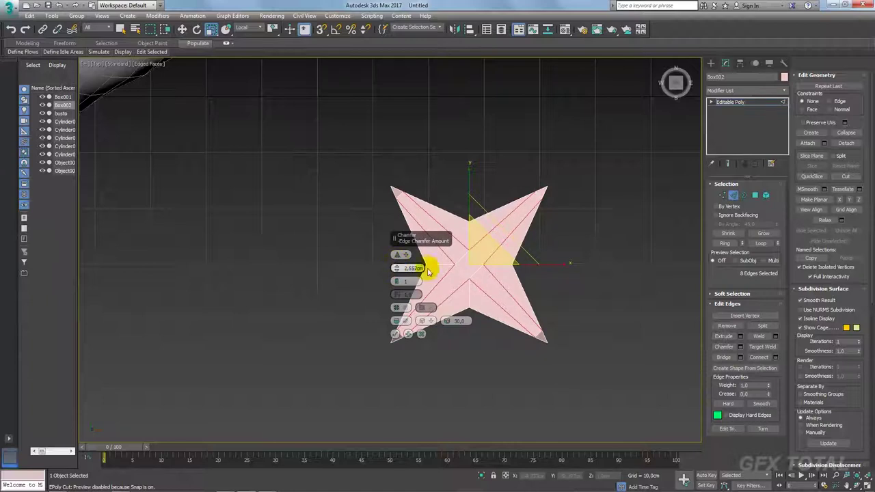
pyautogui.click(760, 242)
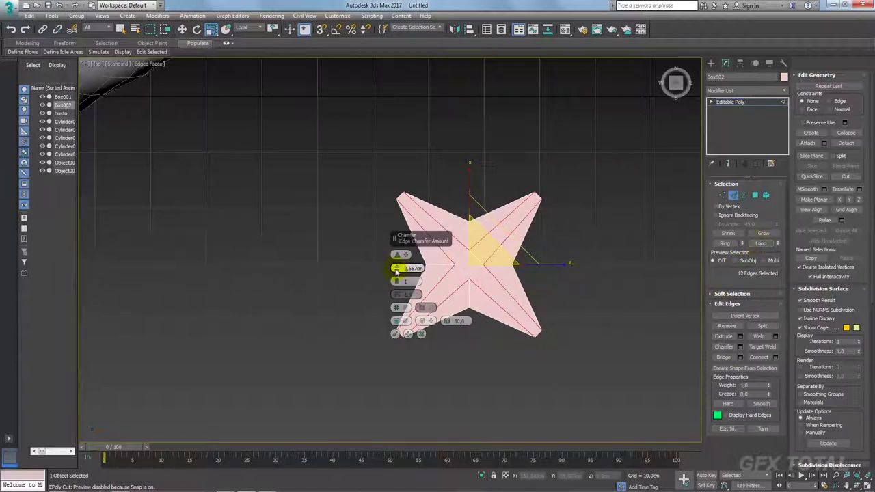
pyautogui.moveTo(396, 271); pyautogui.dragTo(406, 261)
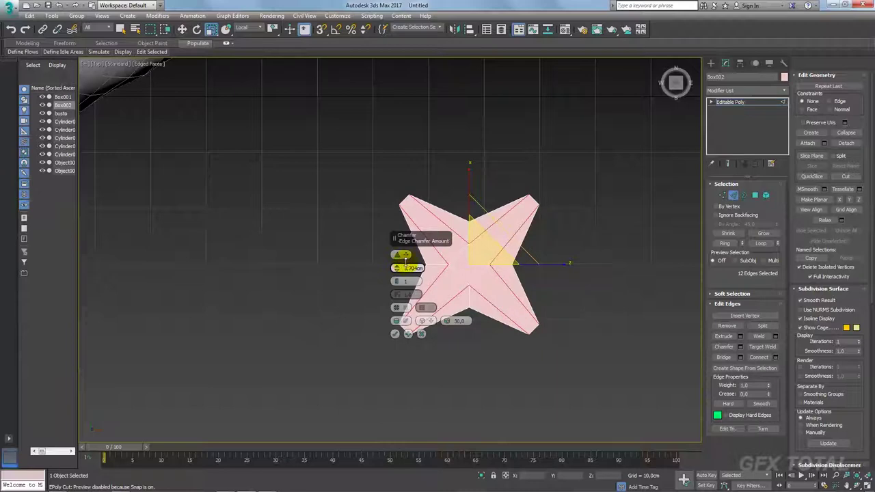
pyautogui.click(396, 334)
pyautogui.moveTo(401, 332)
pyautogui.keyDown('alt'); pyautogui.mouseDown(button='middle')
pyautogui.moveTo(458, 296)
pyautogui.moveTo(506, 287)
pyautogui.moveTo(478, 215)
pyautogui.moveTo(700, 208)
pyautogui.mouseUp(button='middle'); pyautogui.keyUp('alt')
# Step: Delete the star's centre face and select the border of the resulting hole
pyautogui.click(754, 196)
pyautogui.scroll(2, 479, 277)
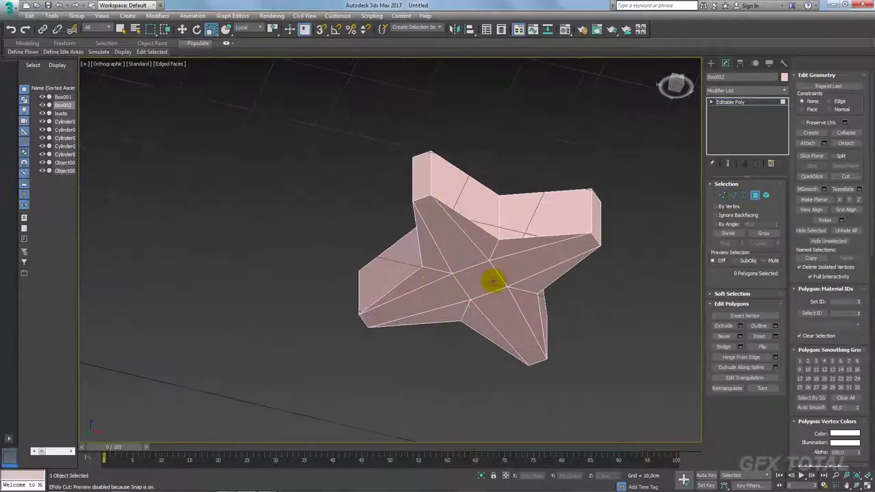
pyautogui.click(481, 281)
pyautogui.press('Delete')
pyautogui.click(744, 195)
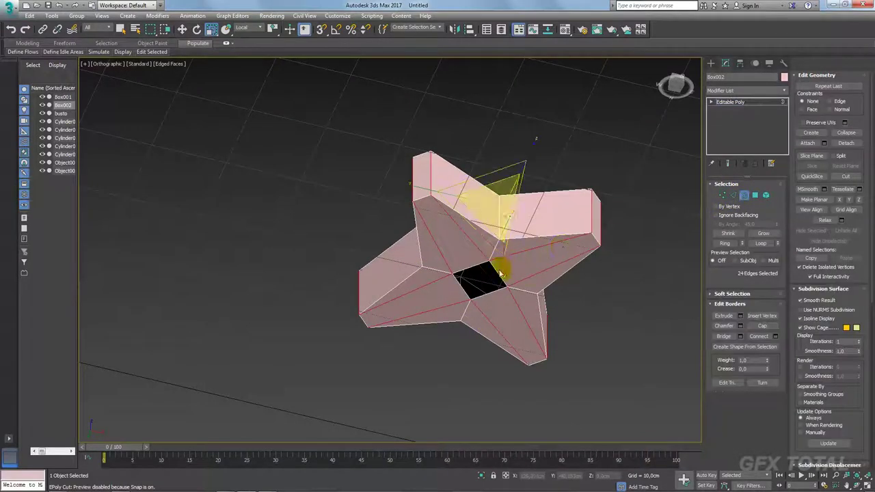
pyautogui.click(497, 273)
pyautogui.hotkey('alt', 'Tab')
# Step: Zoom in on the helmet photo's side valve, zoom back out, and return to the star model
pyautogui.scroll(1, 389, 258)
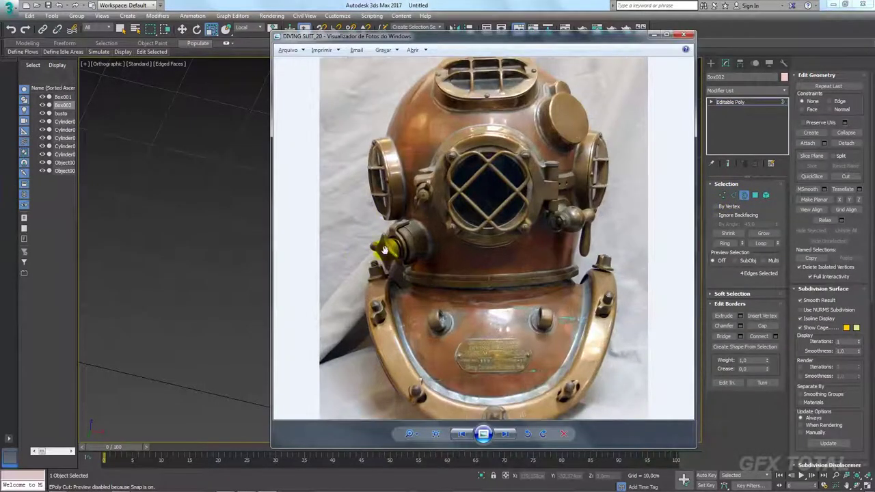
pyautogui.scroll(2, 342, 248)
pyautogui.scroll(1, 353, 254)
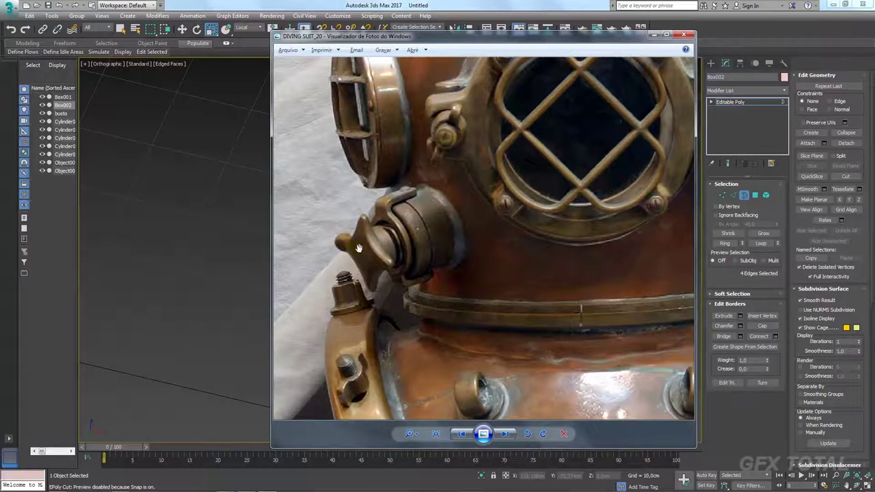
pyautogui.scroll(-2, 333, 239)
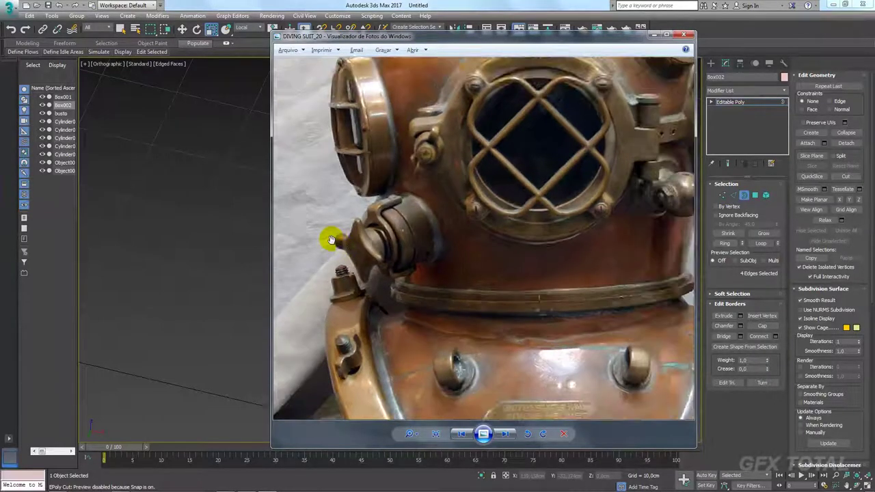
pyautogui.scroll(-2, 333, 240)
pyautogui.hotkey('alt', 'Tab')
pyautogui.moveTo(570, 248)
pyautogui.keyDown('alt'); pyautogui.mouseDown(button='middle')
pyautogui.moveTo(582, 268)
pyautogui.moveTo(486, 247)
pyautogui.moveTo(502, 225)
pyautogui.mouseUp(button='middle'); pyautogui.keyUp('alt')
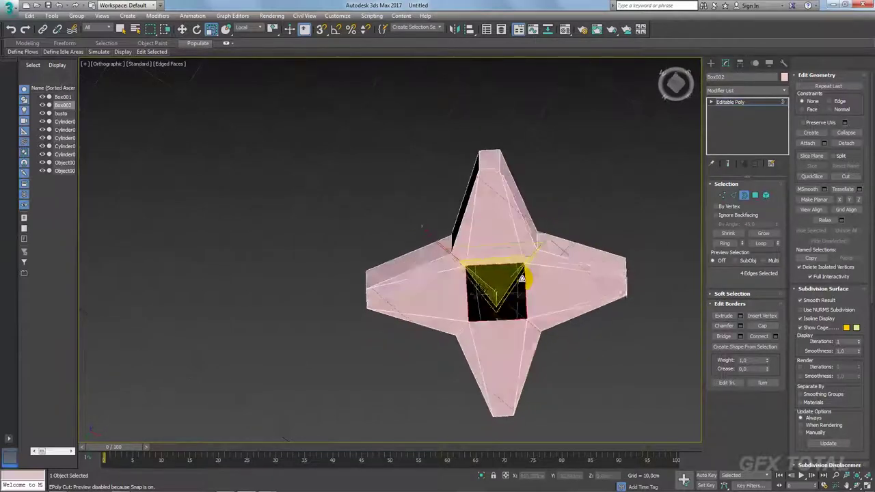
# Step: Add edge loops across the star's arms by connecting their edge rings
pyautogui.click(731, 197)
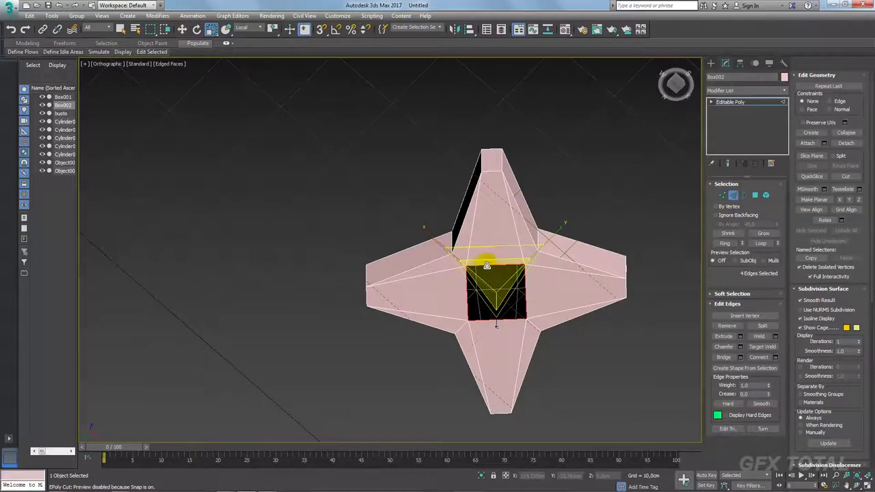
pyautogui.click(501, 268)
pyautogui.keyDown('ctrl'); pyautogui.click(609, 291); pyautogui.keyUp('ctrl')
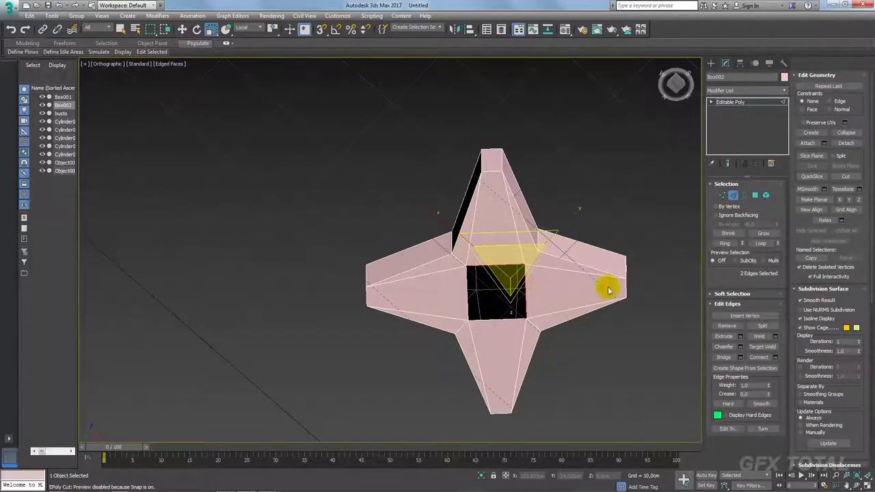
pyautogui.click(724, 244)
pyautogui.click(759, 356)
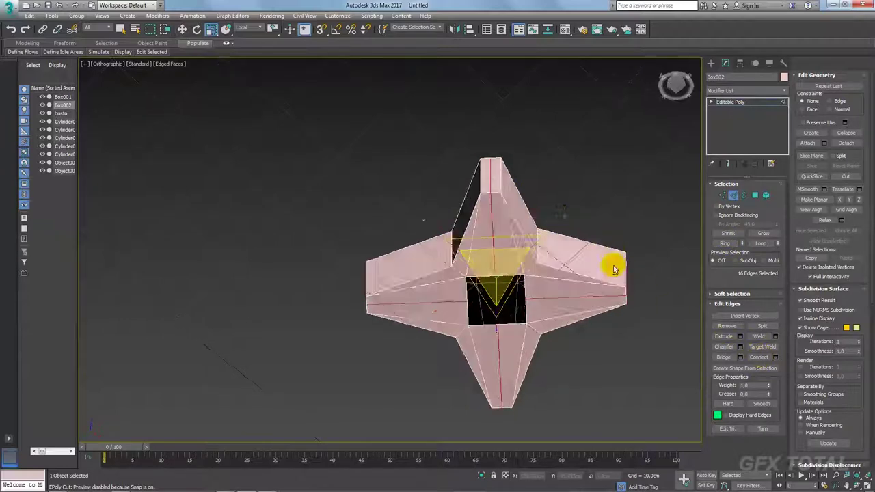
pyautogui.keyDown('alt'); pyautogui.moveTo(613, 269); pyautogui.dragTo(617, 361, button='middle'); pyautogui.keyUp('alt')
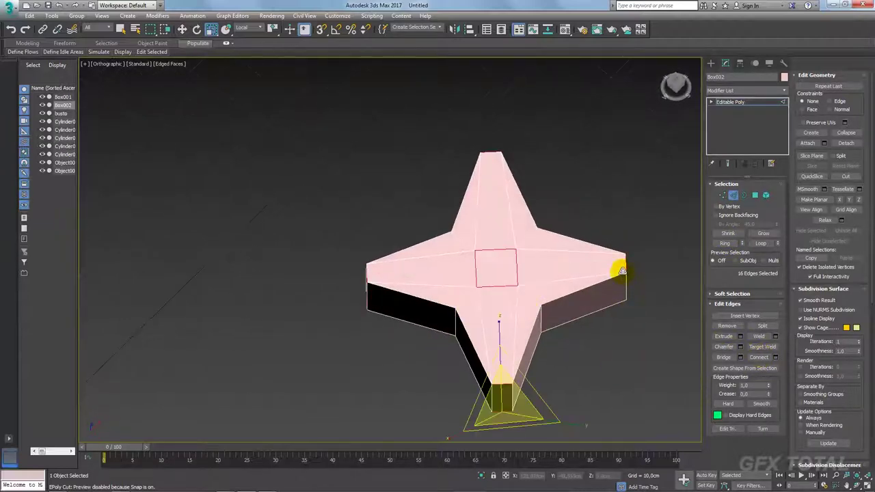
pyautogui.click(626, 266)
pyautogui.click(729, 244)
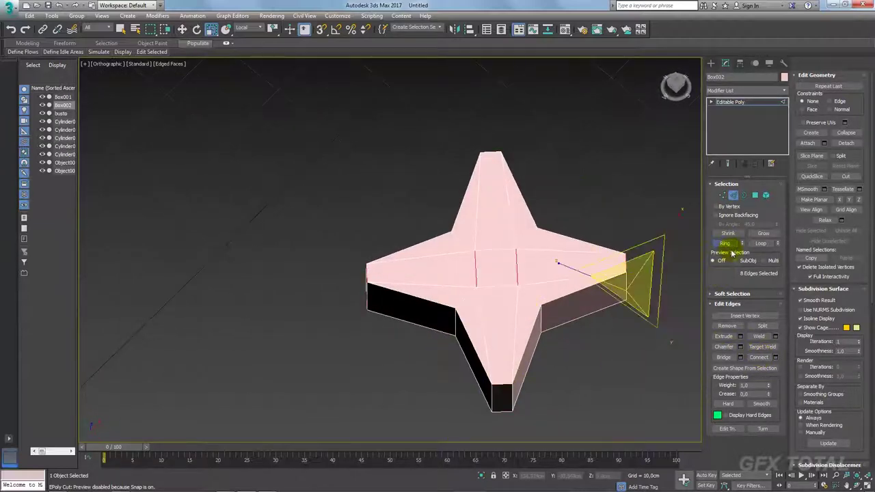
pyautogui.click(758, 359)
pyautogui.click(510, 251)
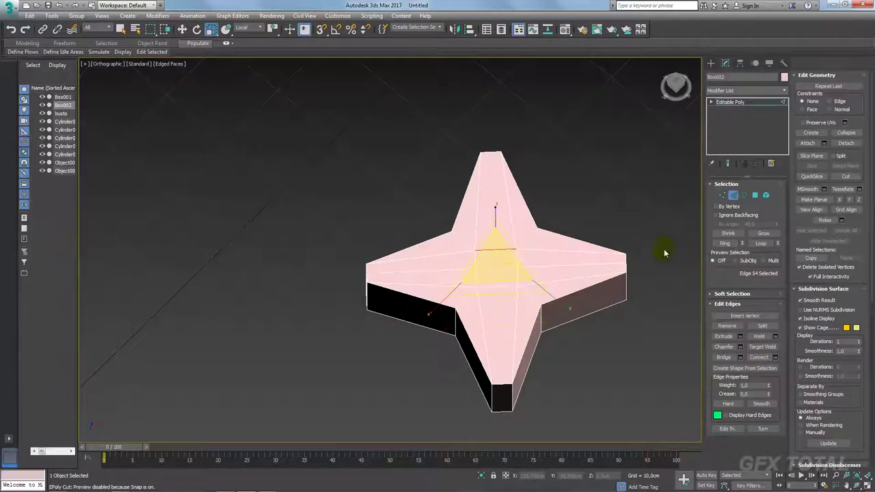
pyautogui.click(724, 244)
pyautogui.moveTo(621, 342)
pyautogui.keyDown('alt'); pyautogui.mouseDown(button='middle')
pyautogui.moveTo(617, 219)
pyautogui.moveTo(686, 221)
pyautogui.mouseUp(button='middle'); pyautogui.keyUp('alt')
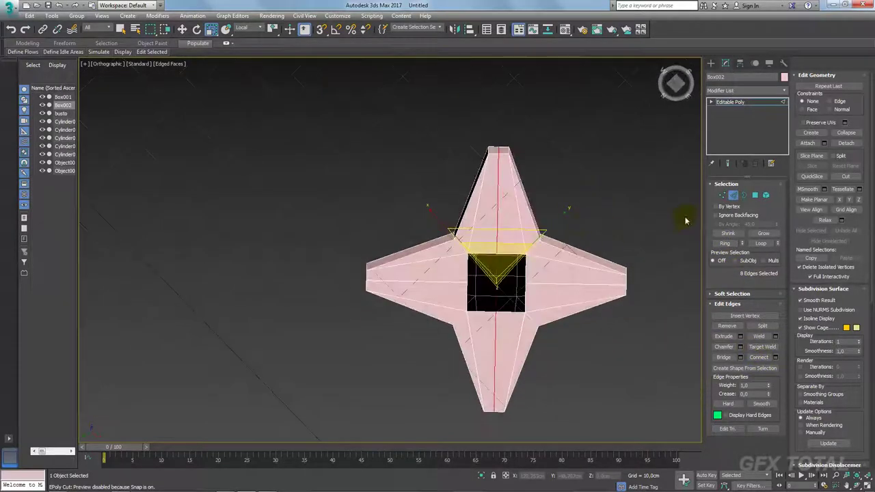
# Step: Round the centre hole's border with a Spherify modifier and collapse it into the Editable Poly
pyautogui.click(745, 195)
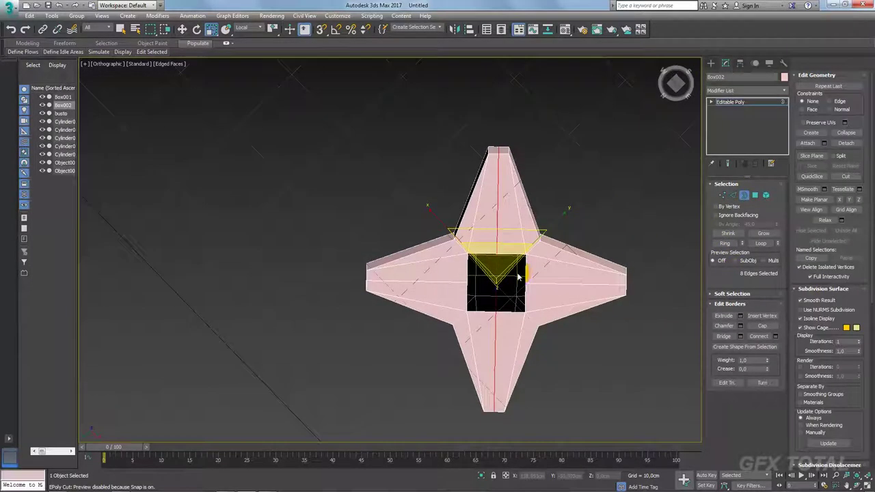
pyautogui.click(782, 90)
pyautogui.moveTo(784, 103); pyautogui.dragTo(785, 335)
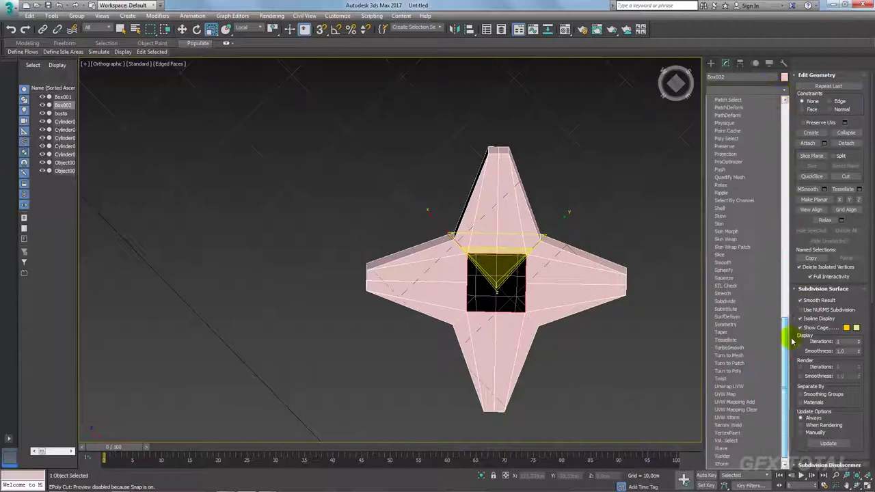
pyautogui.click(736, 270)
pyautogui.rightClick(521, 266)
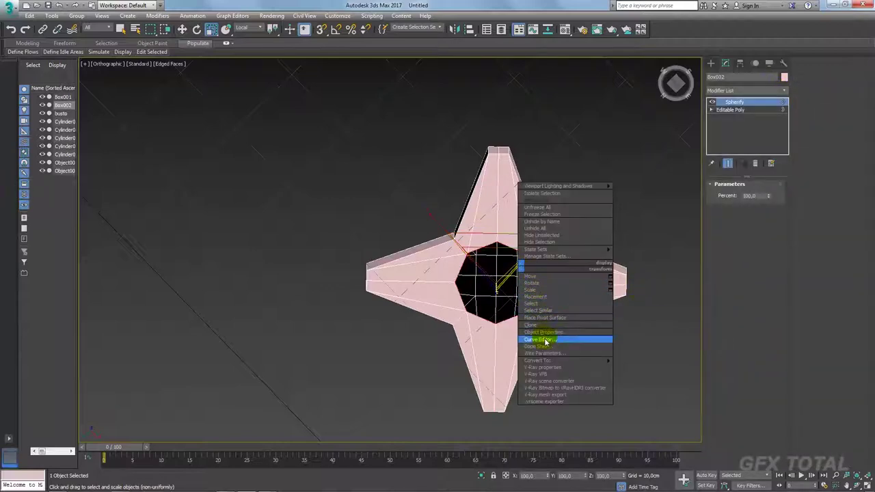
pyautogui.click(626, 364)
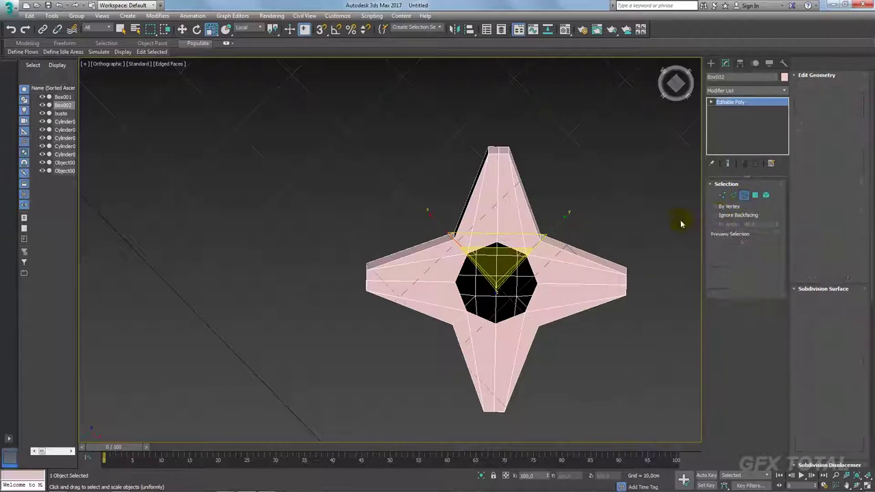
# Step: Shift-drag the hole border down along Z into a short octagonal tube, then select the star's upper vertices
pyautogui.press('w')
pyautogui.keyDown('alt'); pyautogui.moveTo(540, 264); pyautogui.dragTo(496, 250, button='middle'); pyautogui.keyUp('alt')
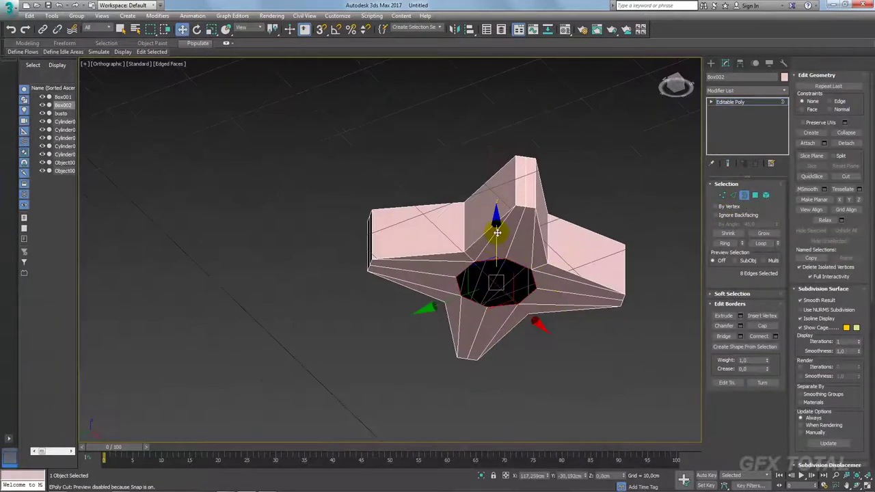
pyautogui.keyDown('shift'); pyautogui.moveTo(494, 250); pyautogui.dragTo(492, 291); pyautogui.keyUp('shift')
pyautogui.keyDown('alt'); pyautogui.moveTo(498, 289); pyautogui.dragTo(518, 317, button='middle'); pyautogui.keyUp('alt')
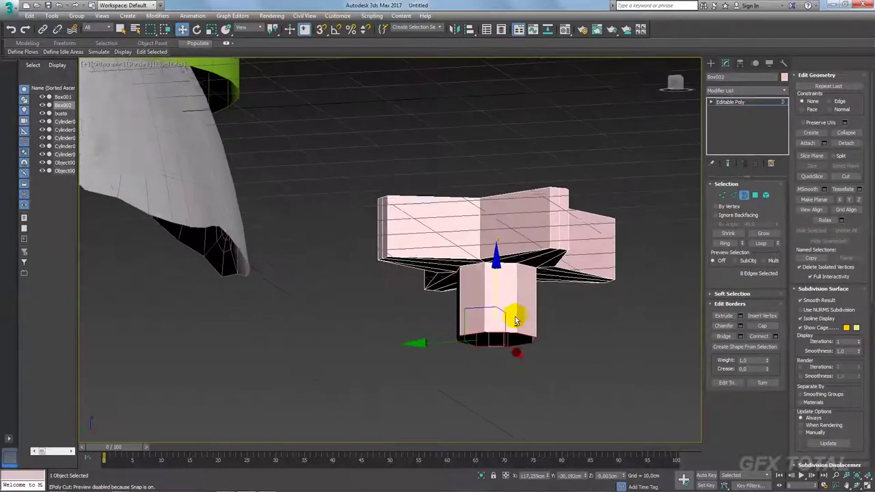
pyautogui.click(718, 200)
pyautogui.keyDown('alt'); pyautogui.moveTo(683, 219); pyautogui.dragTo(641, 226, button='middle'); pyautogui.keyUp('alt')
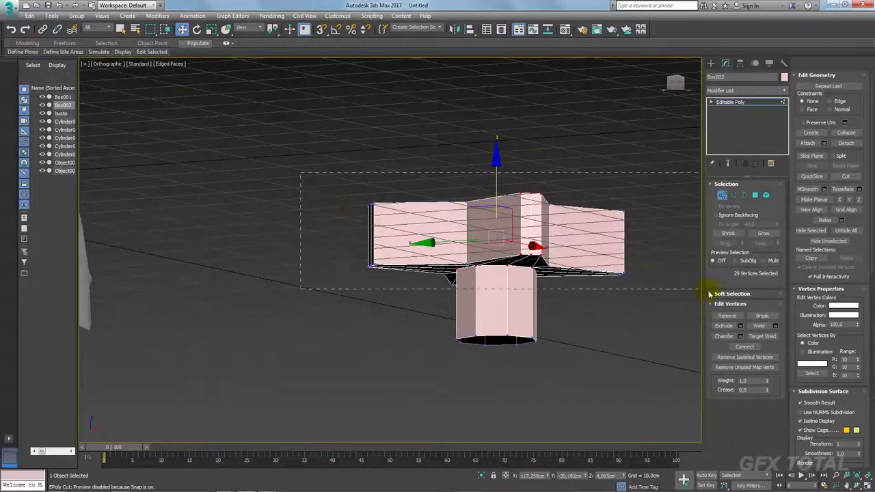
pyautogui.moveTo(470, 351)
pyautogui.keyDown('alt'); pyautogui.mouseDown(button='middle')
pyautogui.moveTo(472, 396)
pyautogui.moveTo(478, 348)
pyautogui.moveTo(471, 401)
pyautogui.moveTo(489, 330)
pyautogui.moveTo(499, 335)
pyautogui.mouseUp(button='middle'); pyautogui.keyUp('alt')
pyautogui.press('t')
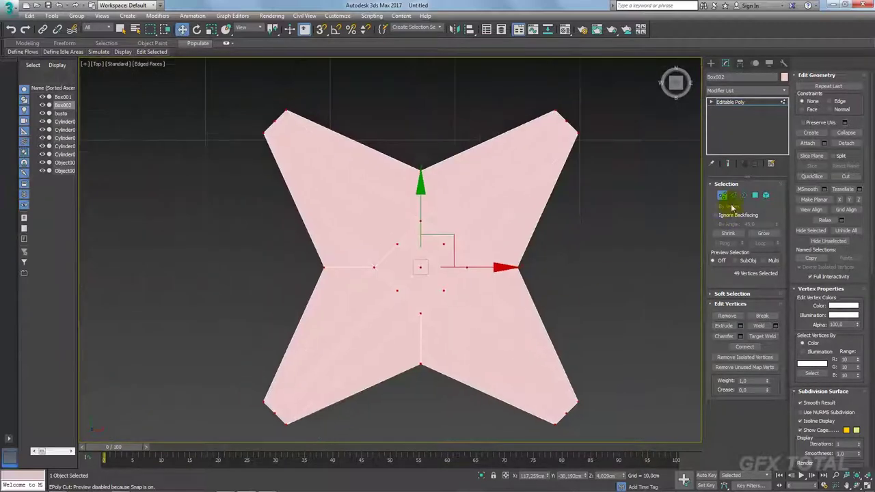
# Step: Delete the centre vertex and round the diamond hole into an octagon with 100% Spherify, collapsed to Editable Poly
pyautogui.press('Delete')
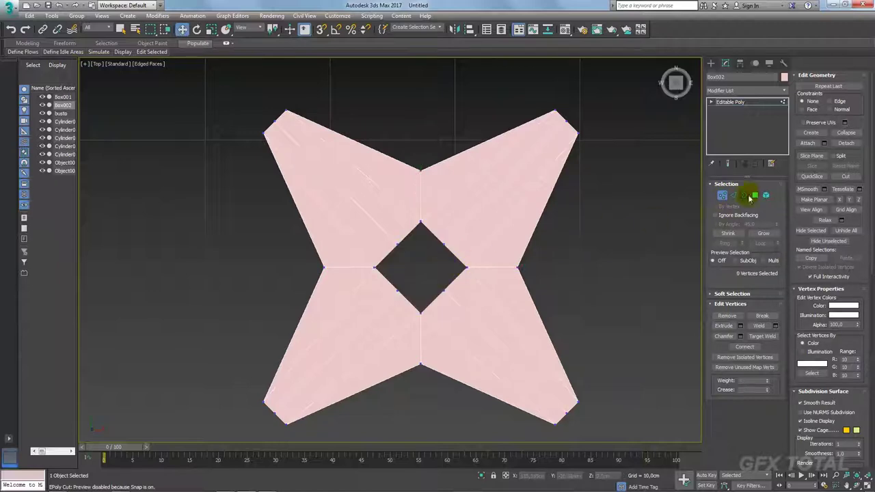
pyautogui.click(744, 195)
pyautogui.click(428, 227)
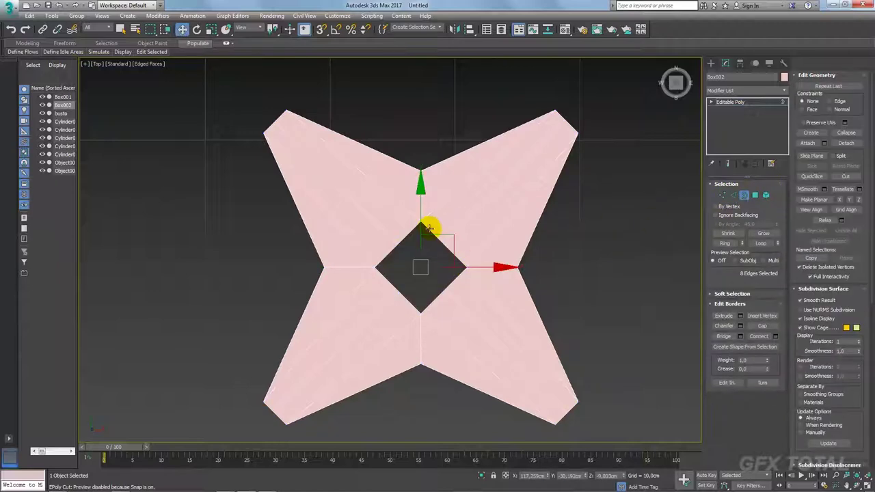
pyautogui.click(783, 92)
pyautogui.moveTo(787, 107); pyautogui.dragTo(791, 385)
pyautogui.click(728, 273)
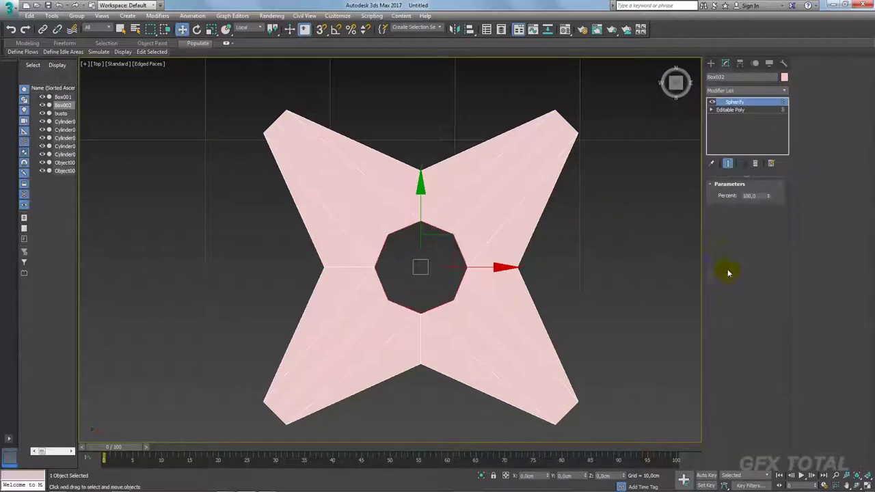
pyautogui.rightClick(578, 195)
pyautogui.click(653, 291)
pyautogui.click(744, 196)
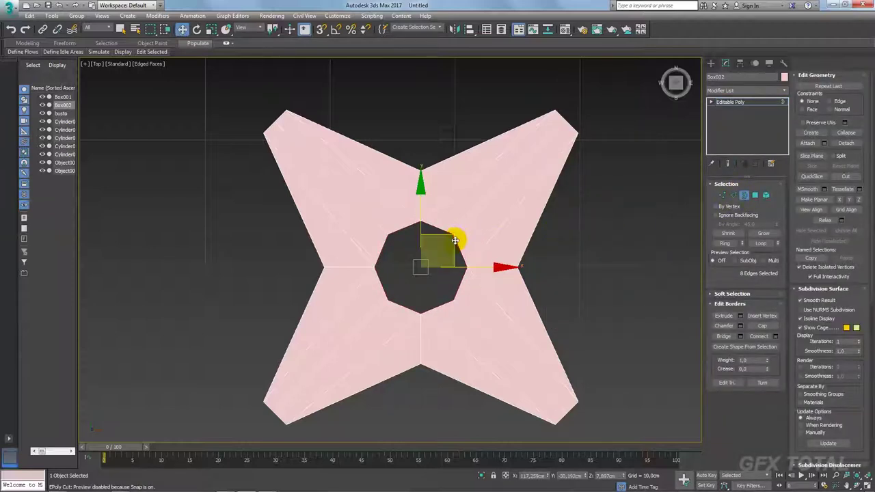
pyautogui.moveTo(484, 264)
pyautogui.keyDown('alt'); pyautogui.mouseDown(button='middle')
pyautogui.moveTo(498, 168)
pyautogui.moveTo(544, 210)
pyautogui.moveTo(547, 226)
pyautogui.mouseUp(button='middle'); pyautogui.keyUp('alt')
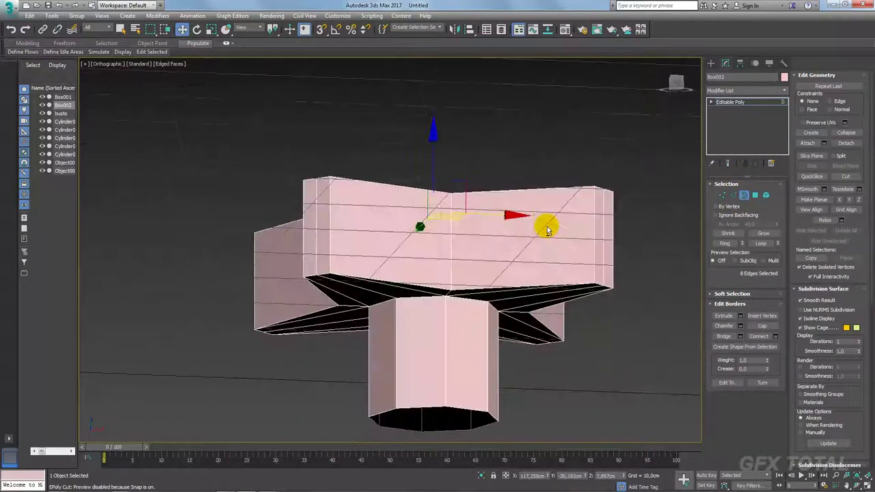
# Step: Convert the hole borders to a polygon selection and deselect the polygons on the star's arms
pyautogui.keyDown('ctrl'); pyautogui.click(459, 437); pyautogui.keyUp('ctrl')
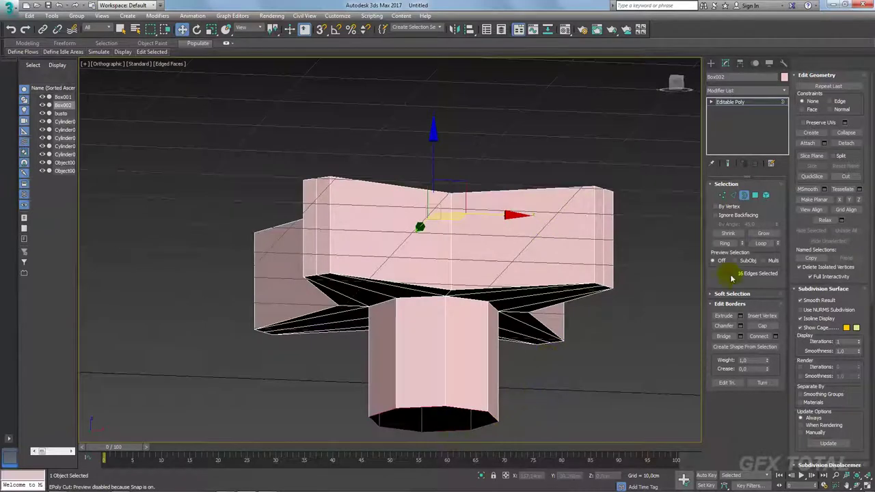
pyautogui.keyDown('ctrl'); pyautogui.click(755, 196); pyautogui.keyUp('ctrl')
pyautogui.keyDown('alt'); pyautogui.moveTo(503, 303); pyautogui.dragTo(504, 328, button='middle'); pyautogui.keyUp('alt')
pyautogui.keyDown('alt'); pyautogui.moveTo(582, 305); pyautogui.dragTo(644, 340, button='middle'); pyautogui.keyUp('alt')
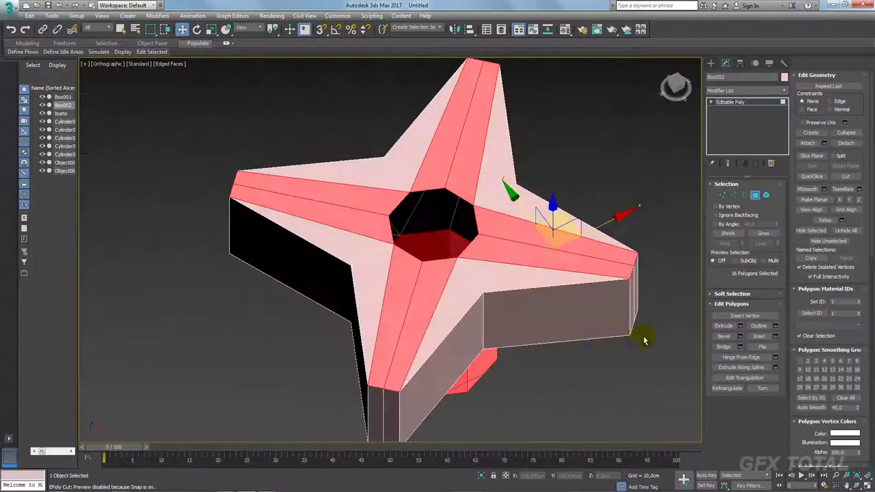
pyautogui.moveTo(644, 339)
pyautogui.keyDown('alt'); pyautogui.mouseDown()
pyautogui.moveTo(581, 138)
pyautogui.moveTo(389, 113)
pyautogui.mouseUp(); pyautogui.keyUp('alt')
pyautogui.keyDown('alt'); pyautogui.moveTo(295, 233); pyautogui.dragTo(295, 233); pyautogui.keyUp('alt')
pyautogui.moveTo(295, 232)
pyautogui.keyDown('alt'); pyautogui.mouseDown(button='middle')
pyautogui.moveTo(239, 260)
pyautogui.moveTo(209, 219)
pyautogui.mouseUp(button='middle'); pyautogui.keyUp('alt')
pyautogui.keyDown('alt'); pyautogui.moveTo(209, 219); pyautogui.dragTo(317, 269); pyautogui.keyUp('alt')
pyautogui.keyDown('alt'); pyautogui.moveTo(317, 269); pyautogui.dragTo(405, 294, button='middle'); pyautogui.keyUp('alt')
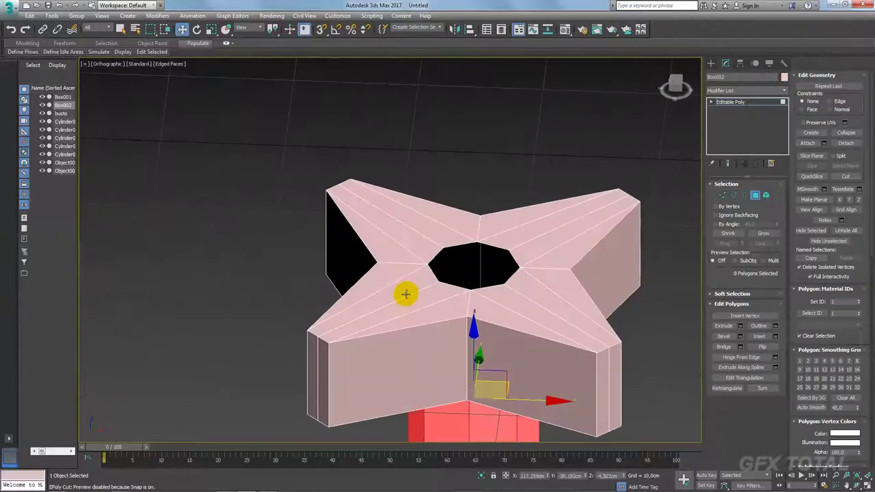
pyautogui.moveTo(588, 226)
pyautogui.keyDown('alt'); pyautogui.mouseDown(button='middle')
pyautogui.moveTo(562, 221)
pyautogui.moveTo(580, 203)
pyautogui.moveTo(600, 256)
pyautogui.moveTo(709, 205)
pyautogui.mouseUp(button='middle'); pyautogui.keyUp('alt')
# Step: Select the vertices at all four arm tips and scale them down on Z to thin the tips
pyautogui.click(722, 196)
pyautogui.moveTo(691, 239); pyautogui.dragTo(592, 328)
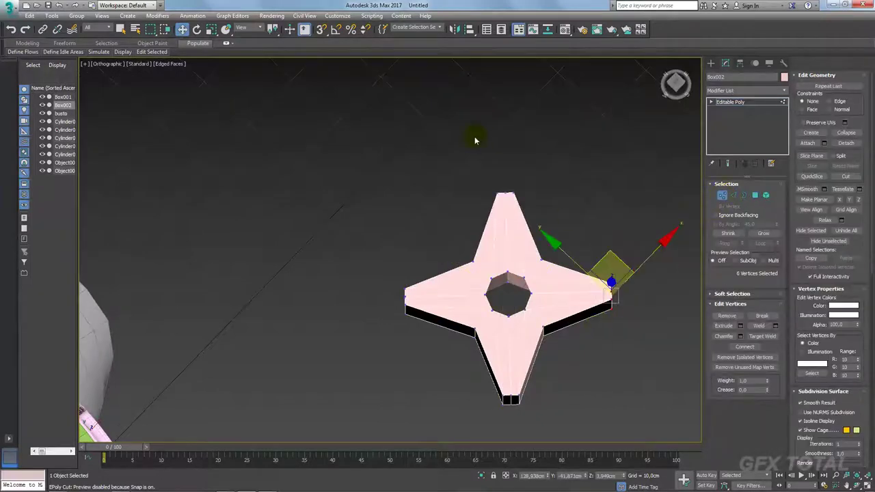
pyautogui.keyDown('ctrl'); pyautogui.moveTo(474, 137); pyautogui.dragTo(516, 229); pyautogui.keyUp('ctrl')
pyautogui.keyDown('ctrl'); pyautogui.moveTo(389, 341); pyautogui.dragTo(410, 349); pyautogui.keyUp('ctrl')
pyautogui.keyDown('alt'); pyautogui.moveTo(445, 363); pyautogui.dragTo(451, 369, button='middle'); pyautogui.keyUp('alt')
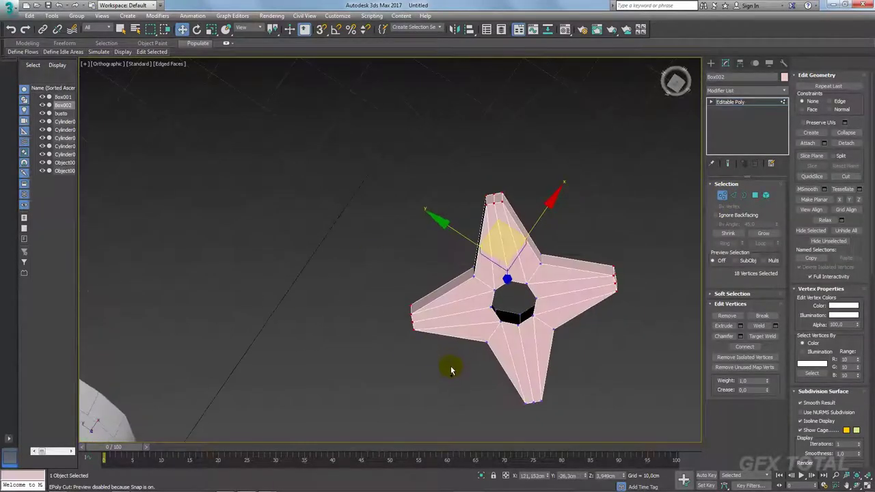
pyautogui.keyDown('ctrl'); pyautogui.moveTo(615, 427); pyautogui.dragTo(614, 426); pyautogui.keyUp('ctrl')
pyautogui.moveTo(615, 427)
pyautogui.keyDown('alt'); pyautogui.mouseDown(button='middle')
pyautogui.moveTo(576, 332)
pyautogui.moveTo(542, 308)
pyautogui.mouseUp(button='middle'); pyautogui.keyUp('alt')
pyautogui.press('r')
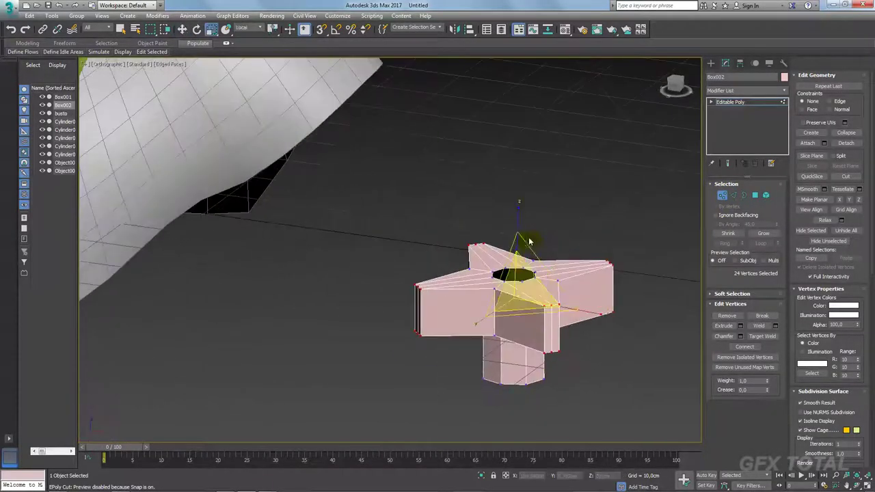
pyautogui.moveTo(518, 217); pyautogui.dragTo(518, 243)
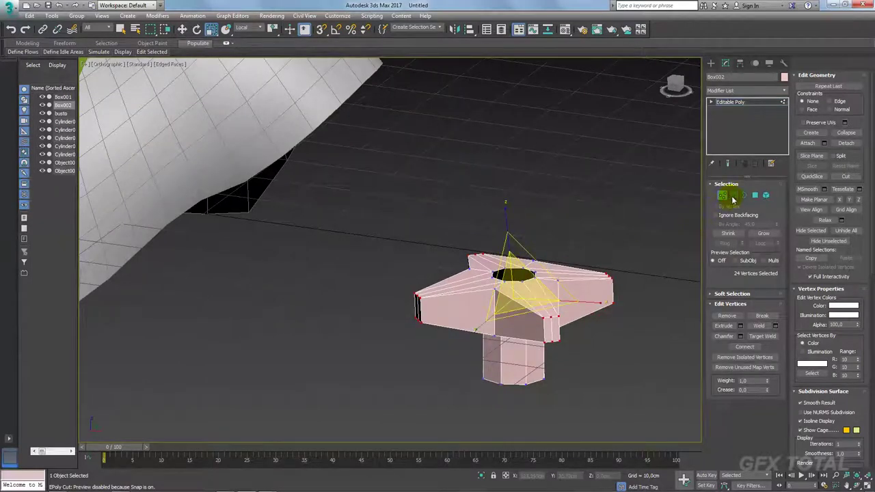
# Step: Select the lengthwise edges of all four arms and connect them to add crosswise edge loops
pyautogui.click(732, 196)
pyautogui.keyDown('alt'); pyautogui.moveTo(481, 243); pyautogui.dragTo(440, 234, button='middle'); pyautogui.keyUp('alt')
pyautogui.click(448, 357)
pyautogui.keyDown('alt'); pyautogui.moveTo(449, 357); pyautogui.dragTo(598, 354, button='middle'); pyautogui.keyUp('alt')
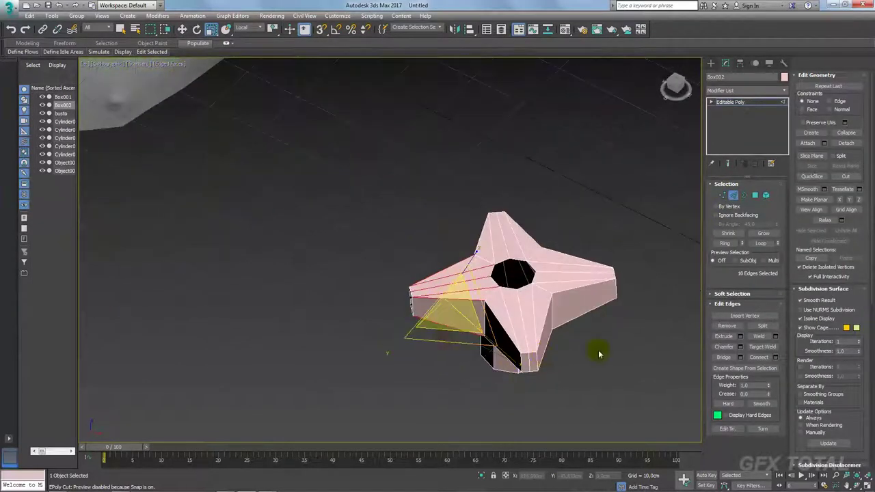
pyautogui.click(762, 338)
pyautogui.moveTo(691, 348)
pyautogui.keyDown('alt'); pyautogui.mouseDown(button='middle')
pyautogui.moveTo(617, 347)
pyautogui.moveTo(594, 370)
pyautogui.mouseUp(button='middle'); pyautogui.keyUp('alt')
pyautogui.moveTo(468, 373); pyautogui.dragTo(469, 372)
pyautogui.keyDown('ctrl'); pyautogui.moveTo(586, 246); pyautogui.dragTo(588, 328); pyautogui.keyUp('ctrl')
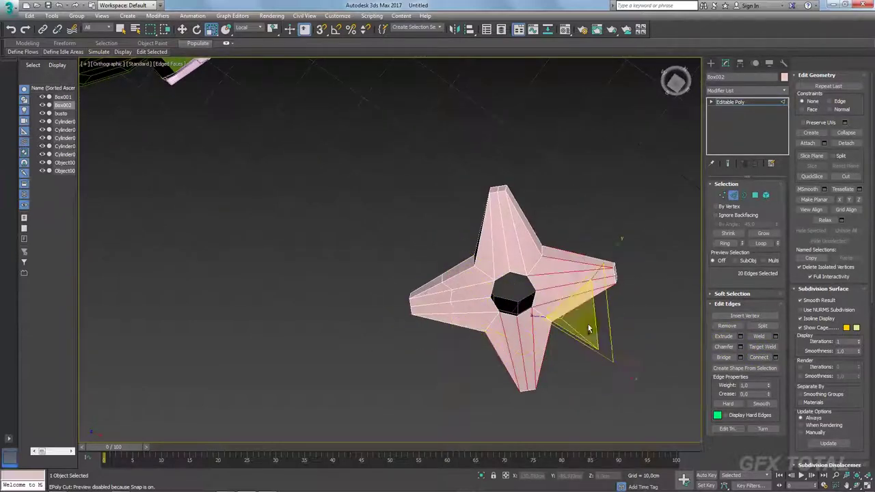
pyautogui.keyDown('ctrl'); pyautogui.moveTo(445, 217); pyautogui.dragTo(583, 216); pyautogui.keyUp('ctrl')
pyautogui.click(760, 359)
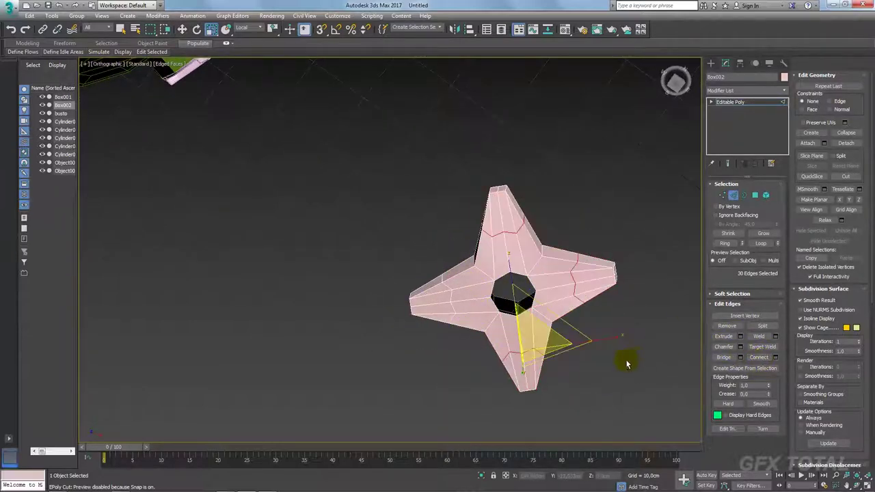
# Step: Set the reference coordinate system to View and scale the vertices to slope the arms' top
pyautogui.keyDown('alt'); pyautogui.moveTo(625, 357); pyautogui.dragTo(661, 257, button='middle'); pyautogui.keyUp('alt')
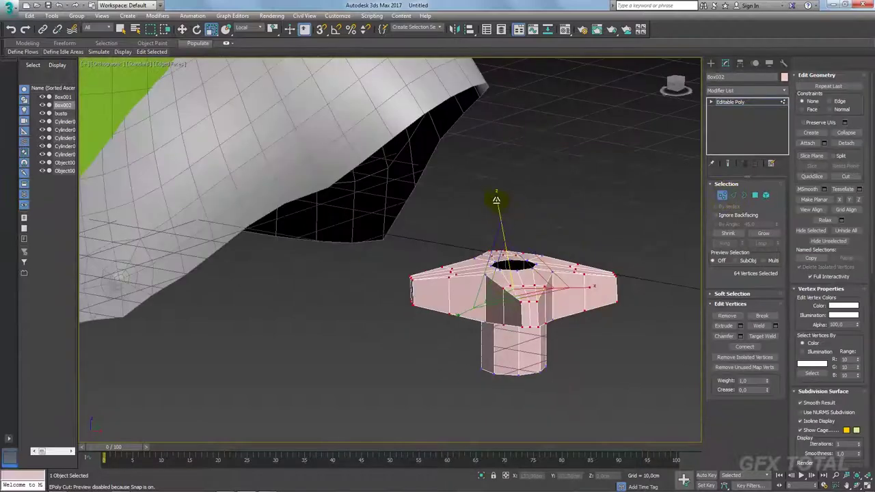
pyautogui.click(250, 27)
pyautogui.click(251, 37)
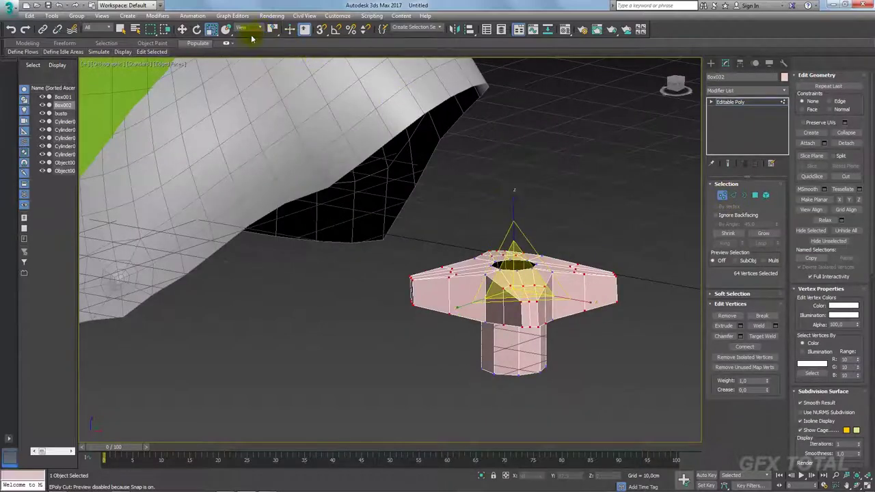
pyautogui.moveTo(512, 196); pyautogui.dragTo(514, 226)
pyautogui.hotkey('ctrl', 'z')
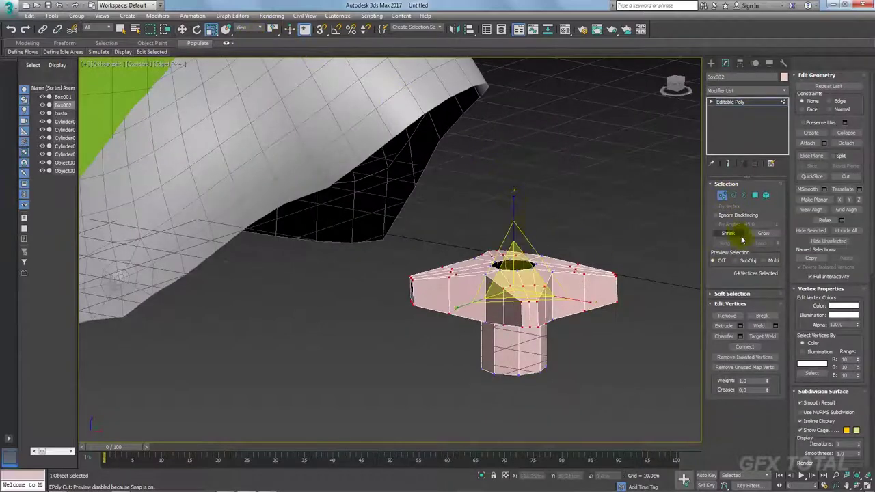
pyautogui.hotkey('ctrl', 'z')
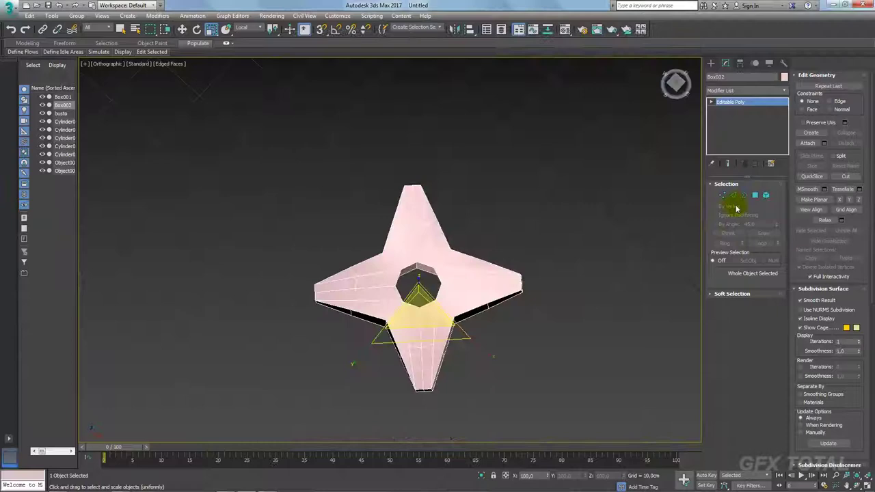
# Step: Select the two polygons at the tip of the star's right arm
pyautogui.click(754, 195)
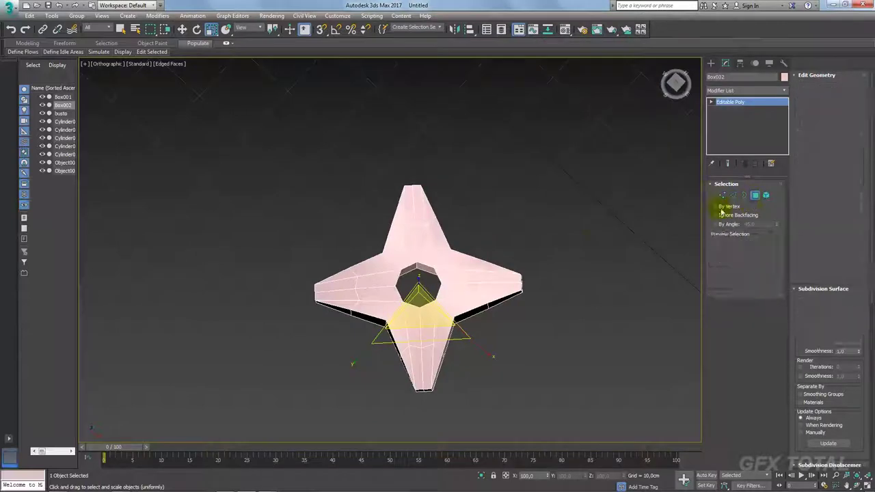
pyautogui.keyDown('alt'); pyautogui.moveTo(503, 257); pyautogui.dragTo(509, 273, button='middle'); pyautogui.keyUp('alt')
pyautogui.click(506, 335)
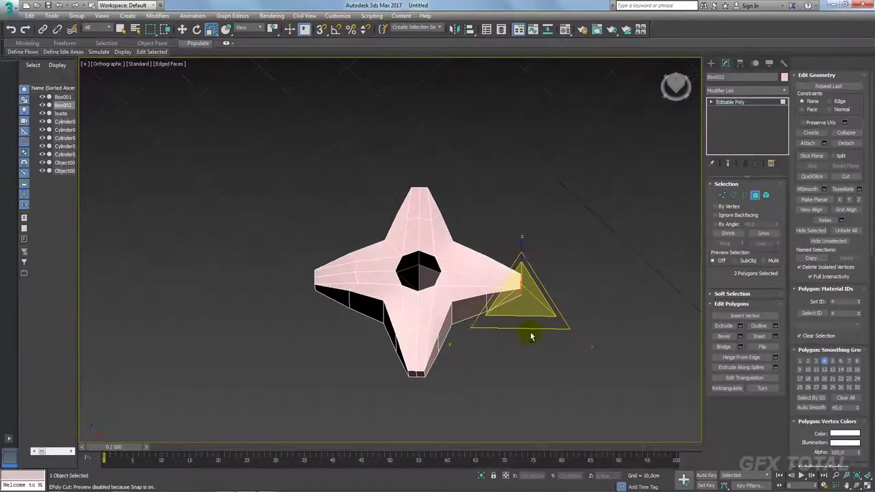
pyautogui.moveTo(506, 334)
pyautogui.keyDown('alt'); pyautogui.mouseDown(button='middle')
pyautogui.moveTo(511, 205)
pyautogui.moveTo(555, 302)
pyautogui.mouseUp(button='middle'); pyautogui.keyUp('alt')
pyautogui.scroll(5, 511, 187)
pyautogui.scroll(-3, 511, 187)
pyautogui.scroll(-3, 511, 187)
pyautogui.scroll(3, 608, 308)
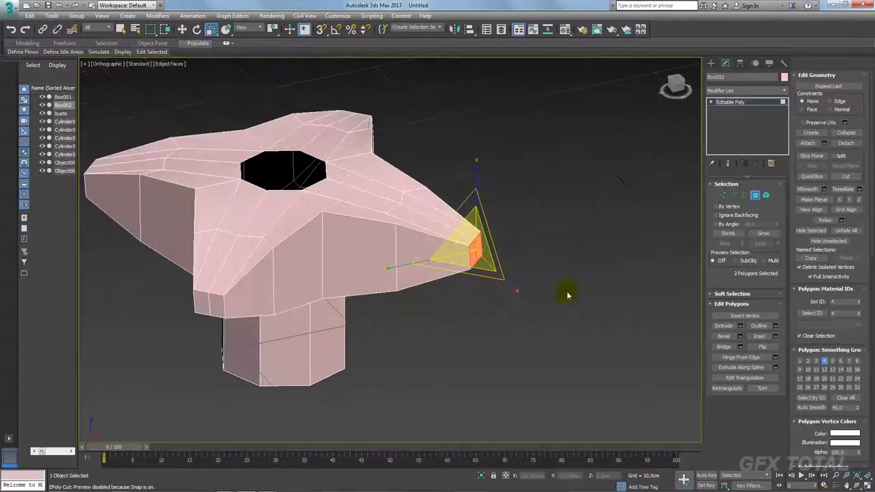
pyautogui.scroll(-2, 578, 273)
# Step: Rotate the star object 45 degrees about its axis, with angle snap turned on
pyautogui.click(730, 102)
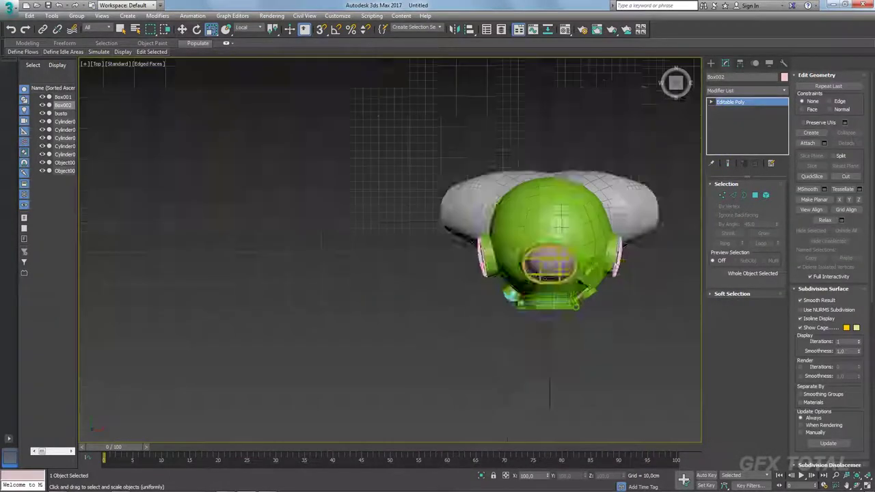
pyautogui.scroll(-4, 660, 279)
pyautogui.press('z')
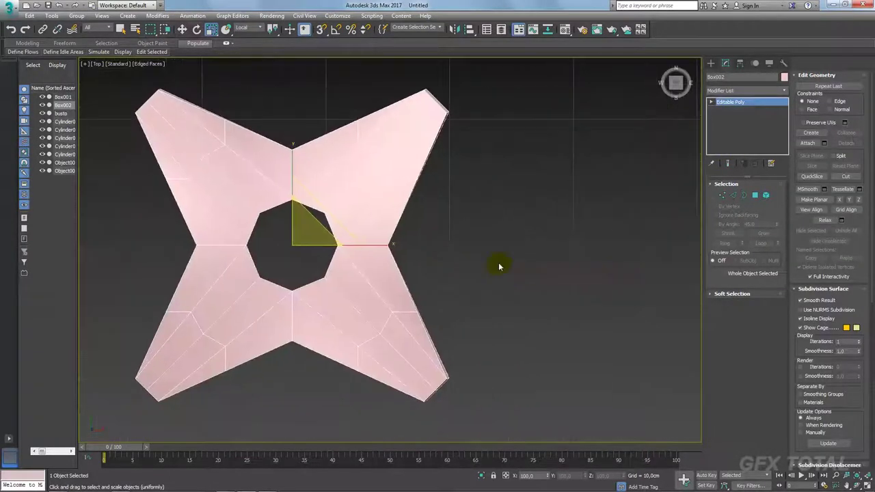
pyautogui.press('e')
pyautogui.moveTo(375, 214)
pyautogui.mouseDown()
pyautogui.moveTo(392, 239)
pyautogui.moveTo(388, 226)
pyautogui.mouseUp()
pyautogui.press('a')
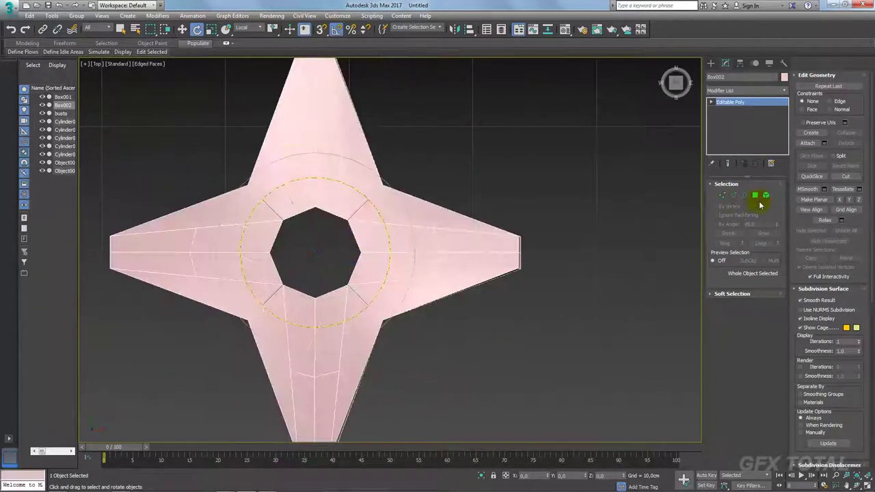
# Step: Extrude the right arm-tip polygons outward into a long rectangular bar
pyautogui.click(759, 196)
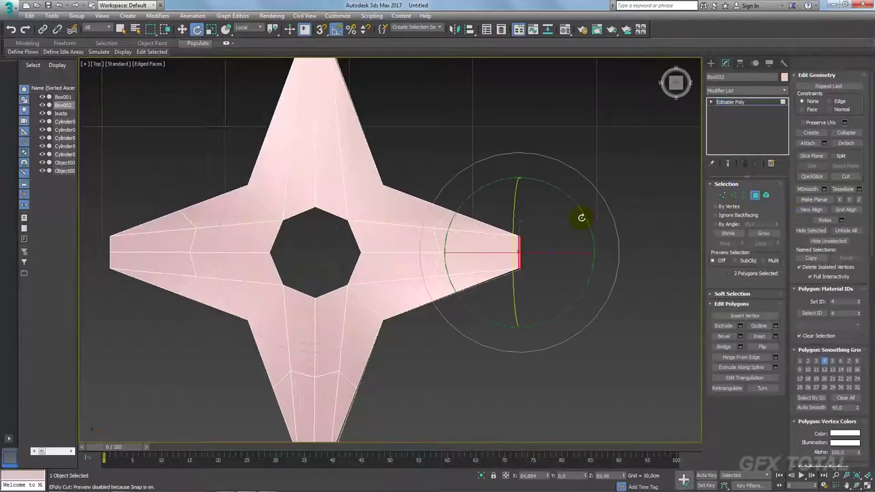
pyautogui.click(740, 326)
pyautogui.click(421, 281)
pyautogui.press('r')
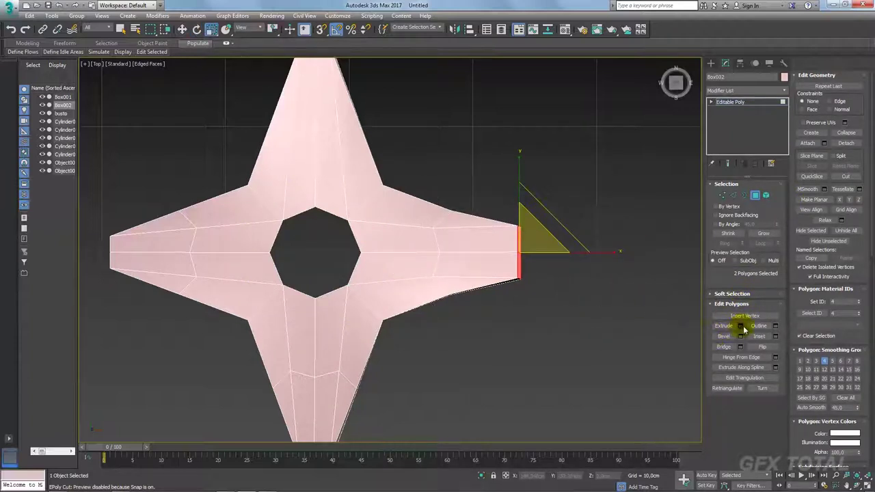
pyautogui.click(741, 327)
pyautogui.click(395, 281)
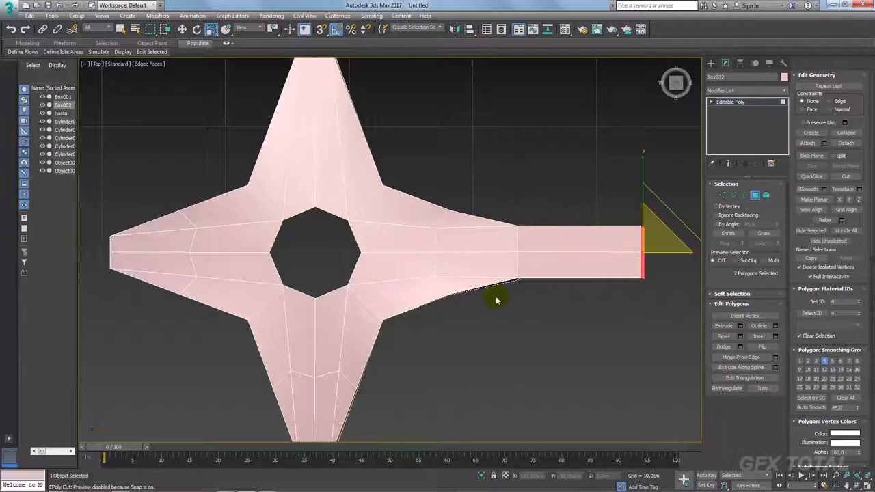
pyautogui.press('p')
pyautogui.keyDown('alt'); pyautogui.moveTo(608, 273); pyautogui.dragTo(590, 272, button='middle'); pyautogui.keyUp('alt')
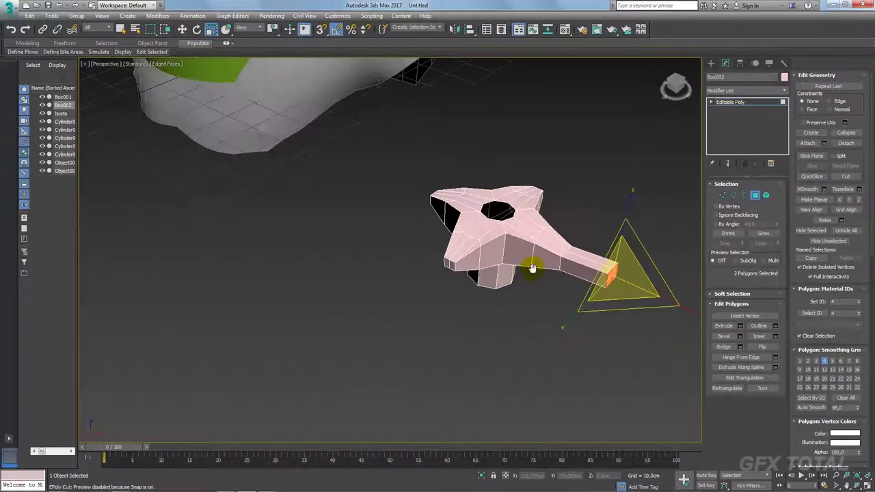
# Step: Add a horizontal edge loop around the star knob's sides
pyautogui.keyDown('alt'); pyautogui.moveTo(519, 281); pyautogui.dragTo(566, 263, button='middle'); pyautogui.keyUp('alt')
pyautogui.scroll(5, 547, 264)
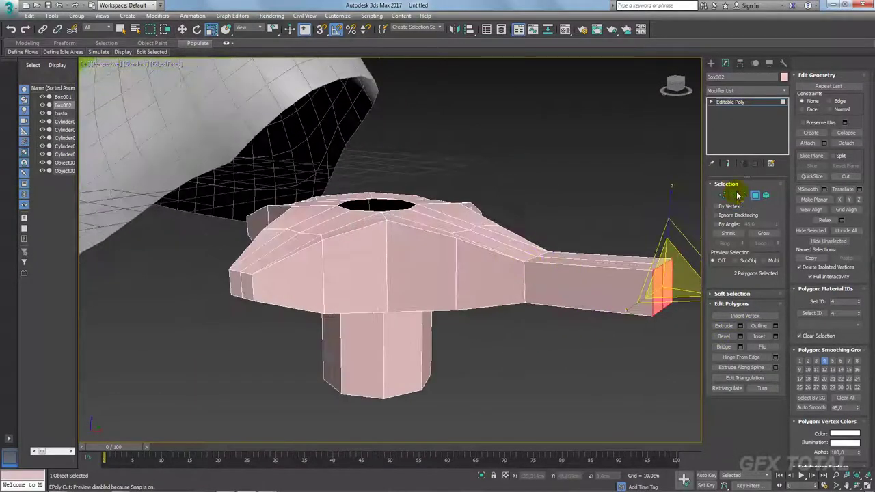
pyautogui.click(734, 196)
pyautogui.click(725, 244)
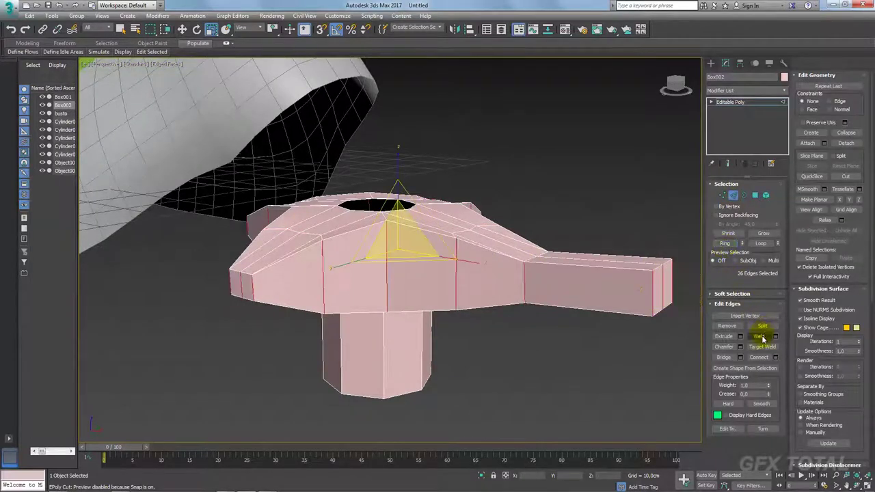
pyautogui.click(758, 357)
pyautogui.keyDown('alt'); pyautogui.moveTo(676, 328); pyautogui.dragTo(619, 318, button='middle'); pyautogui.keyUp('alt')
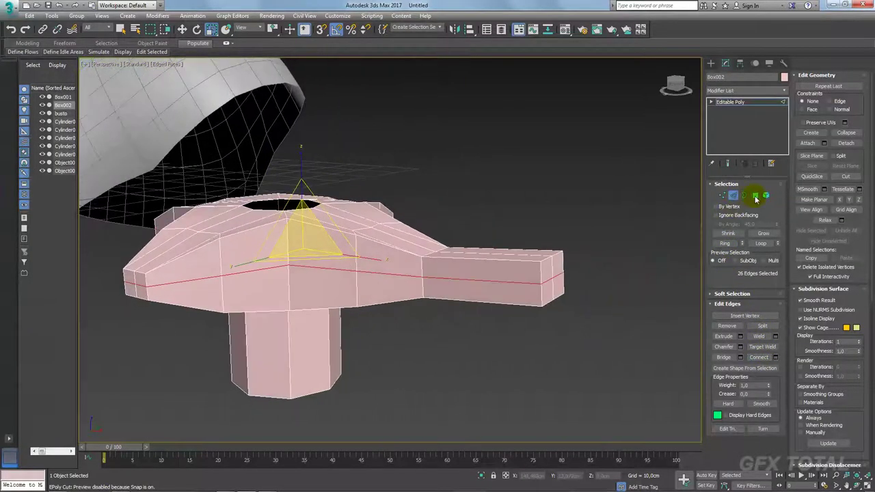
# Step: Delete the handle's end faces and select the open border they leave
pyautogui.click(754, 196)
pyautogui.moveTo(667, 200)
pyautogui.mouseDown()
pyautogui.moveTo(526, 316)
pyautogui.moveTo(507, 322)
pyautogui.mouseUp()
pyautogui.press('Delete')
pyautogui.click(744, 195)
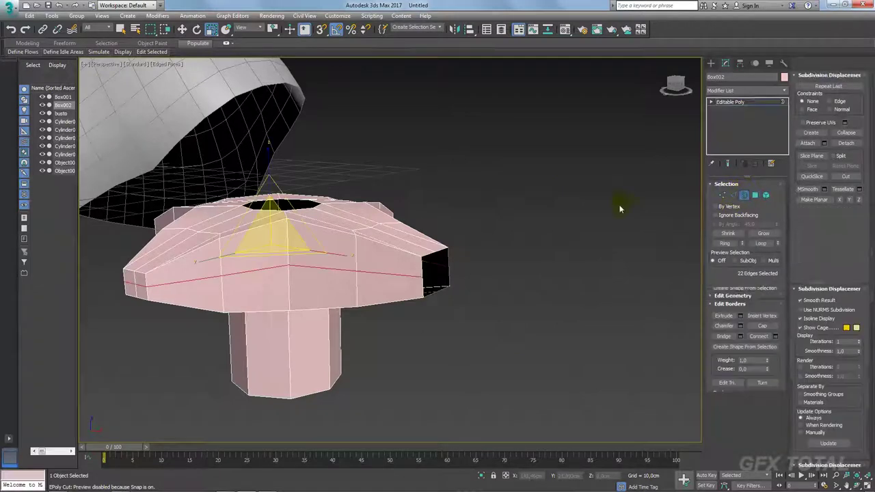
pyautogui.click(443, 291)
pyautogui.moveTo(479, 307)
pyautogui.keyDown('alt'); pyautogui.mouseDown(button='middle')
pyautogui.moveTo(469, 326)
pyautogui.moveTo(557, 345)
pyautogui.mouseUp(button='middle'); pyautogui.keyUp('alt')
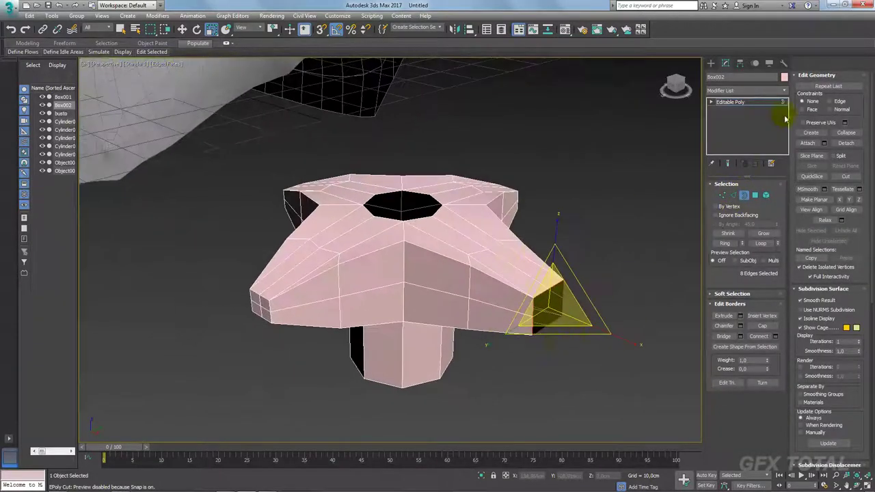
# Step: Round the open end with Spherify, collapse to Editable Poly, and select the end edge loop
pyautogui.click(784, 90)
pyautogui.moveTo(785, 109); pyautogui.dragTo(777, 357)
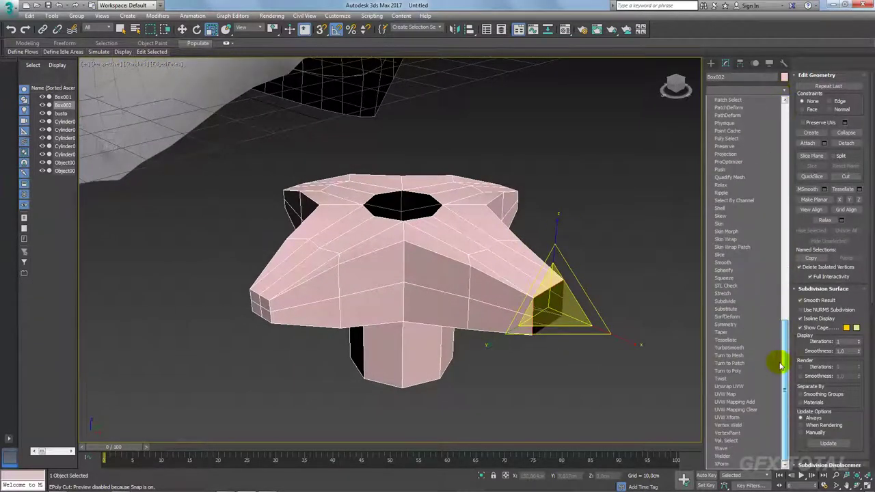
pyautogui.click(732, 270)
pyautogui.keyDown('alt'); pyautogui.moveTo(627, 294); pyautogui.dragTo(635, 281, button='middle'); pyautogui.keyUp('alt')
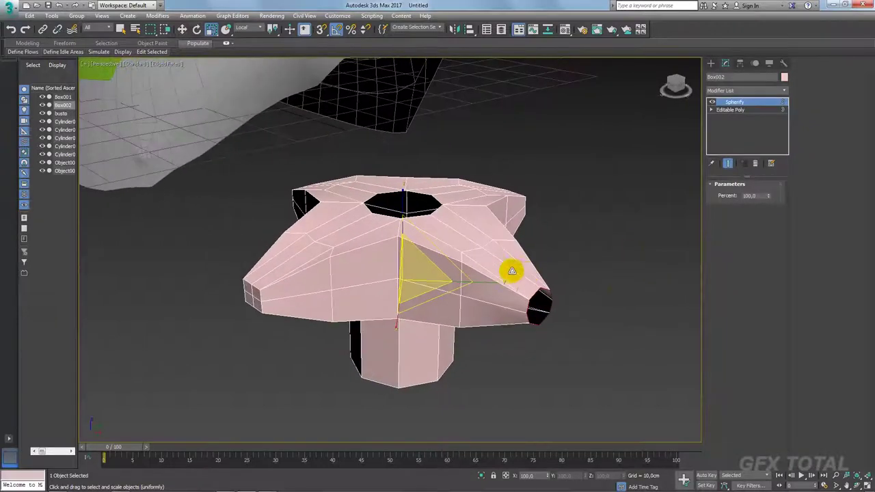
pyautogui.rightClick(496, 263)
pyautogui.moveTo(540, 357)
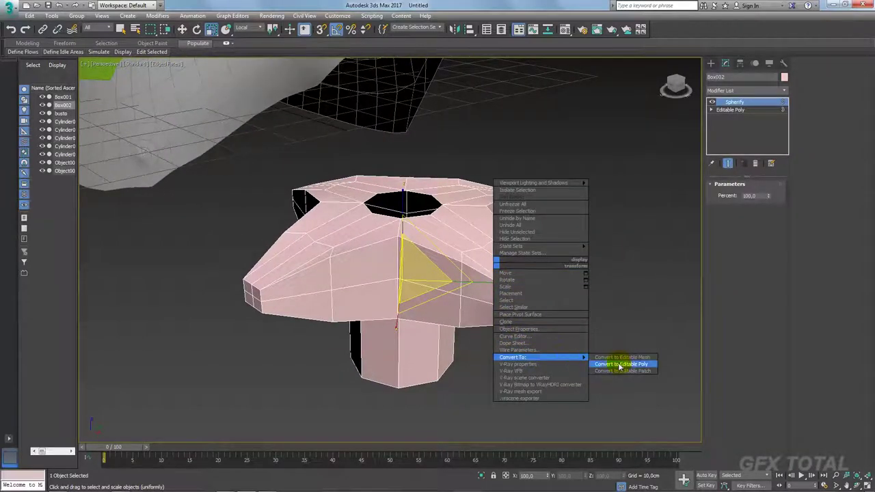
pyautogui.click(620, 365)
pyautogui.click(743, 195)
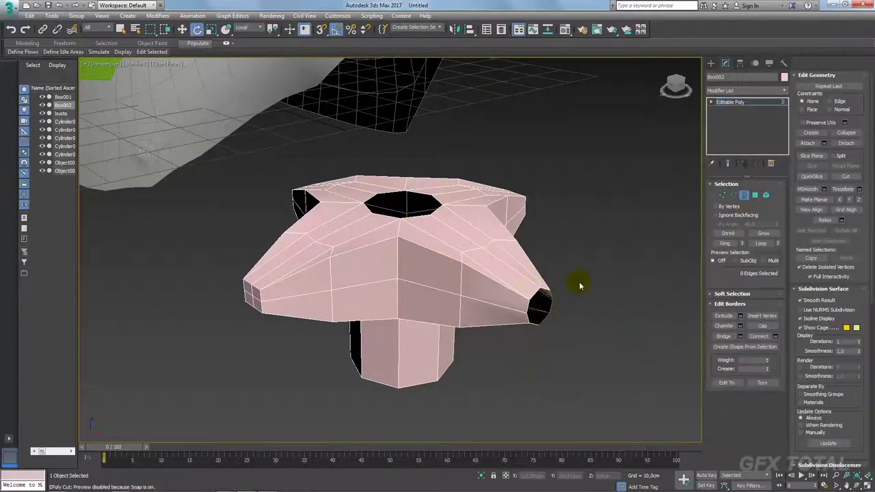
pyautogui.doubleClick(540, 299)
# Step: Enlarge the handle-end edge loop and push it outward along X
pyautogui.press('r')
pyautogui.moveTo(544, 293); pyautogui.dragTo(549, 253)
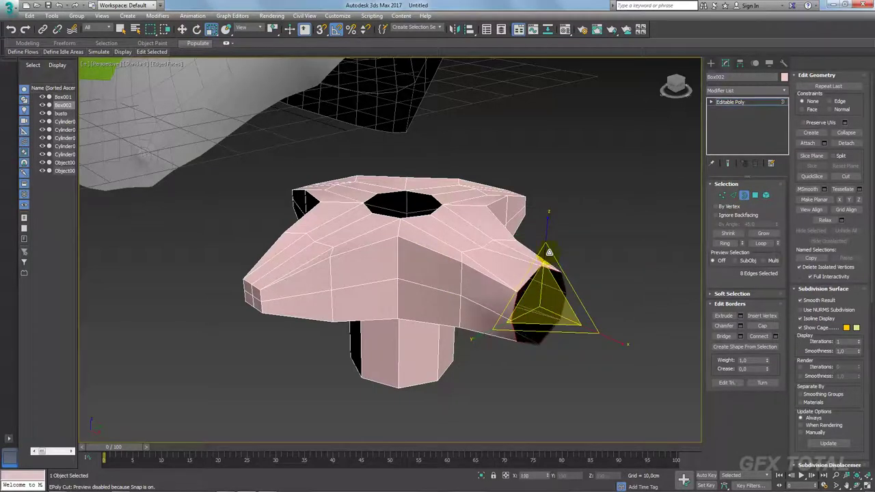
pyautogui.press('w')
pyautogui.press('e')
pyautogui.press('r')
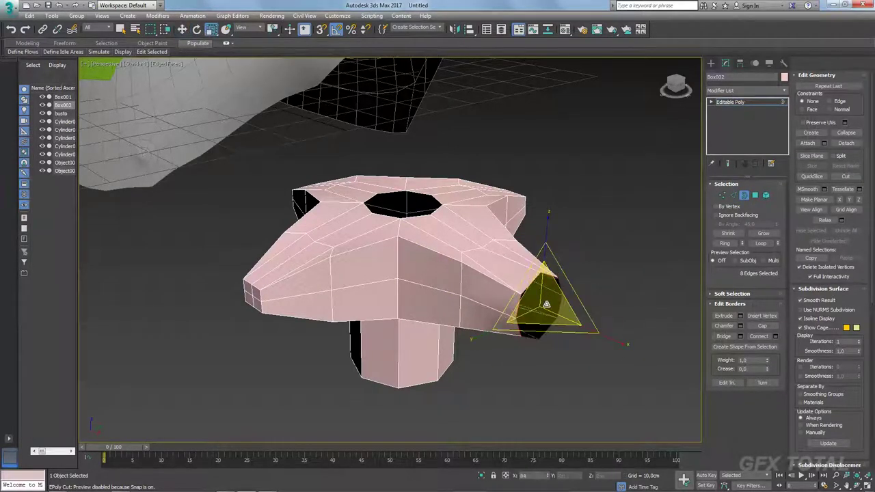
pyautogui.press('w')
pyautogui.moveTo(584, 319)
pyautogui.mouseDown()
pyautogui.moveTo(620, 345)
pyautogui.moveTo(611, 332)
pyautogui.mouseUp()
pyautogui.press('r')
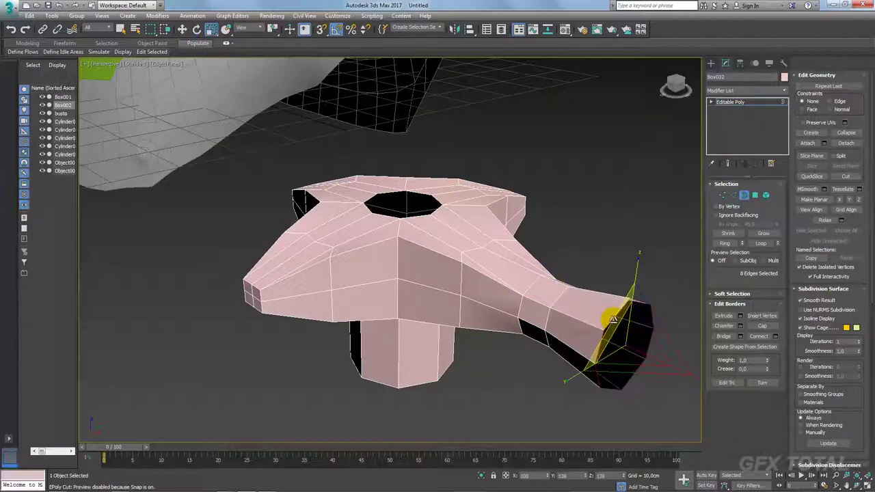
pyautogui.press('w')
# Step: Move the end loop farther out along X and scale it up into a flared tip
pyautogui.keyDown('alt'); pyautogui.moveTo(610, 331); pyautogui.dragTo(595, 347, button='middle'); pyautogui.keyUp('alt')
pyautogui.scroll(3, 596, 347)
pyautogui.moveTo(566, 325); pyautogui.dragTo(606, 332)
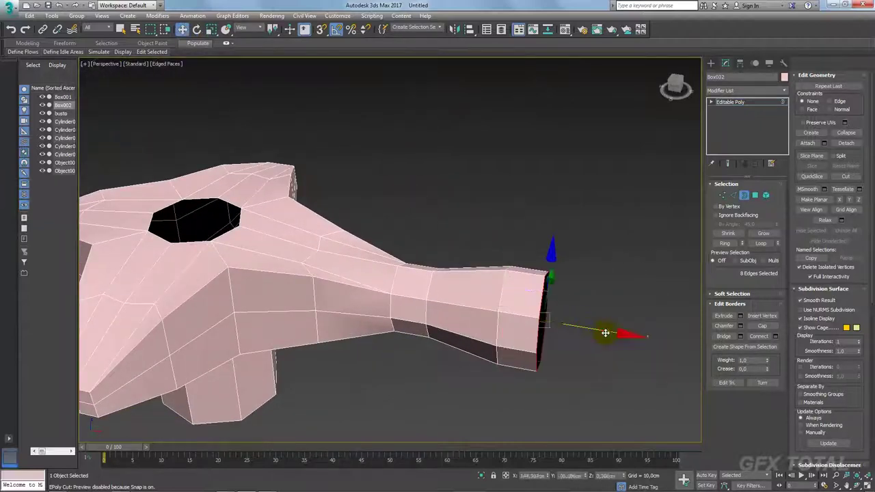
pyautogui.press('e')
pyautogui.press('w')
pyautogui.press('e')
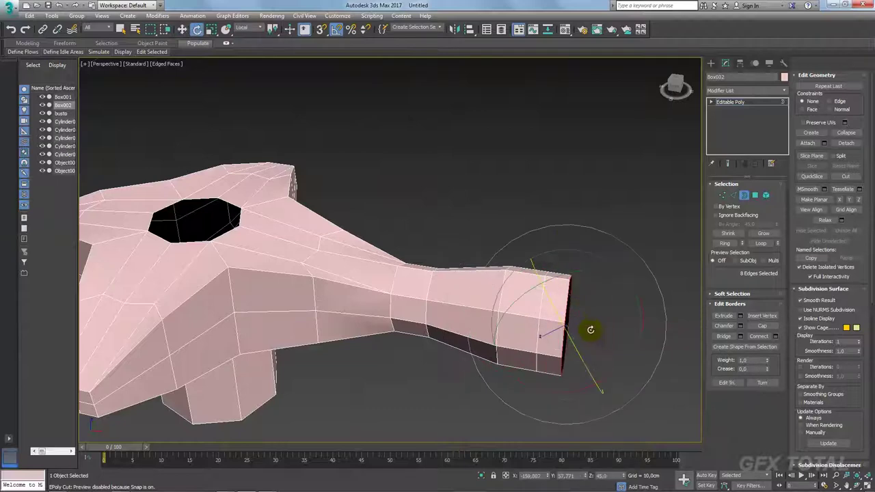
pyautogui.press('r')
pyautogui.moveTo(575, 324); pyautogui.dragTo(591, 348)
pyautogui.moveTo(591, 349)
pyautogui.keyDown('alt'); pyautogui.mouseDown(button='middle')
pyautogui.moveTo(590, 356)
pyautogui.moveTo(601, 342)
pyautogui.mouseUp(button='middle'); pyautogui.keyUp('alt')
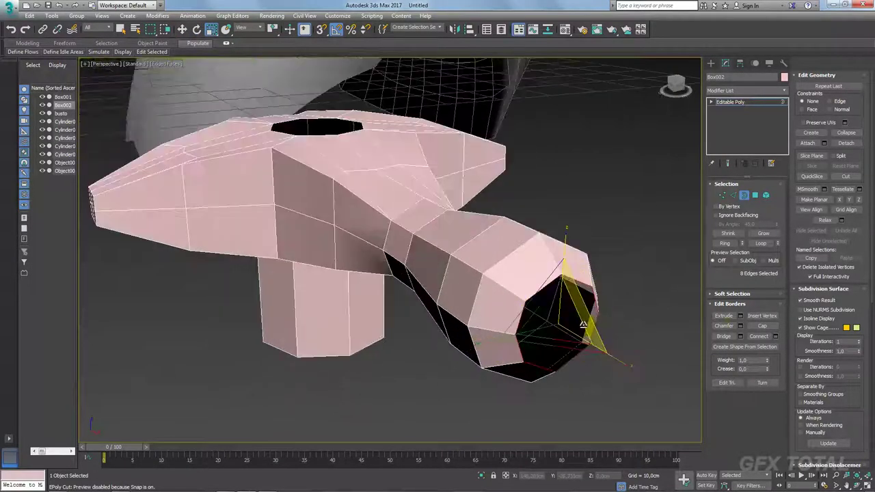
# Step: Cap the handle's open end and begin cutting new edges from a vertex on the cap
pyautogui.click(762, 325)
pyautogui.keyDown('alt'); pyautogui.moveTo(635, 318); pyautogui.dragTo(670, 274, button='middle'); pyautogui.keyUp('alt')
pyautogui.click(722, 197)
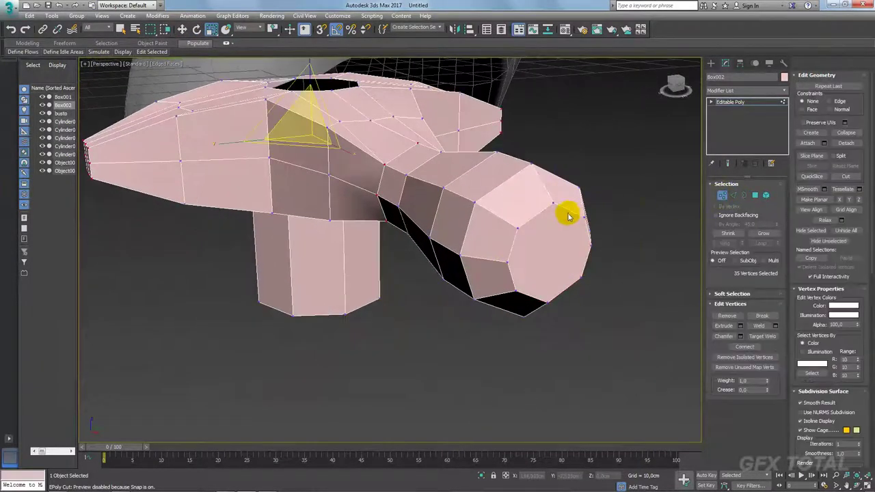
pyautogui.click(550, 204)
pyautogui.keyDown('ctrl'); pyautogui.click(547, 302); pyautogui.keyUp('ctrl')
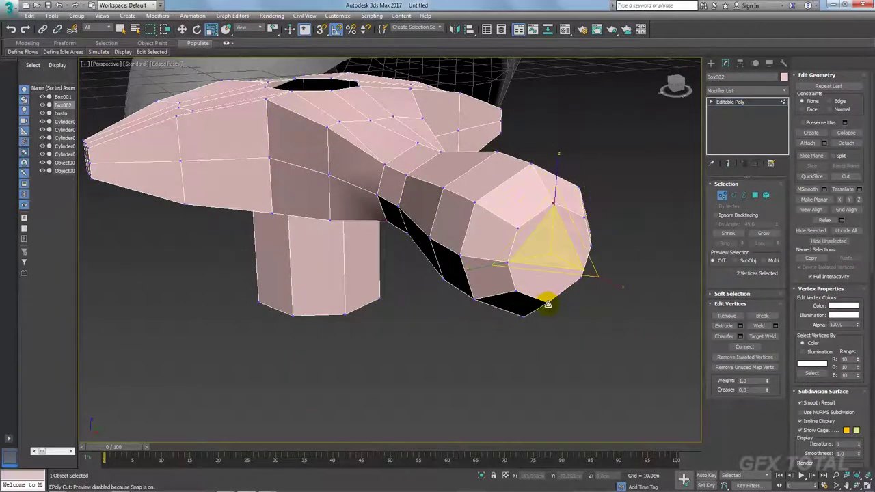
pyautogui.rightClick(503, 259)
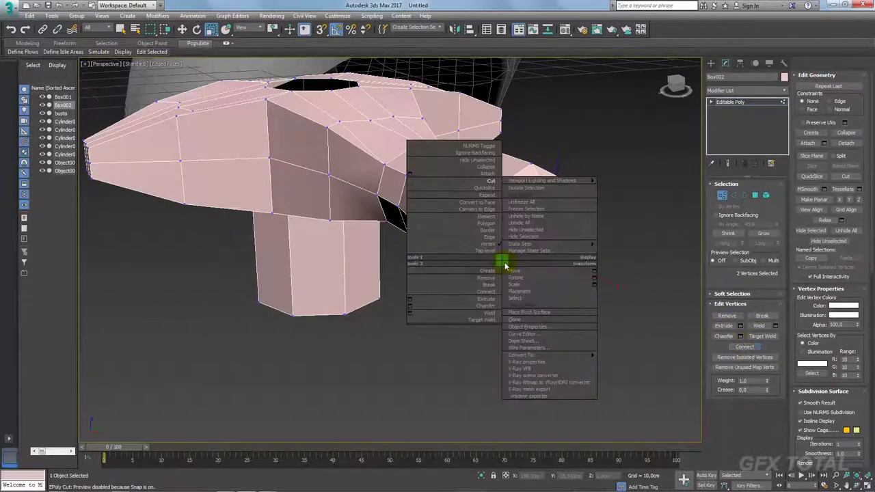
pyautogui.click(485, 186)
pyautogui.click(507, 261)
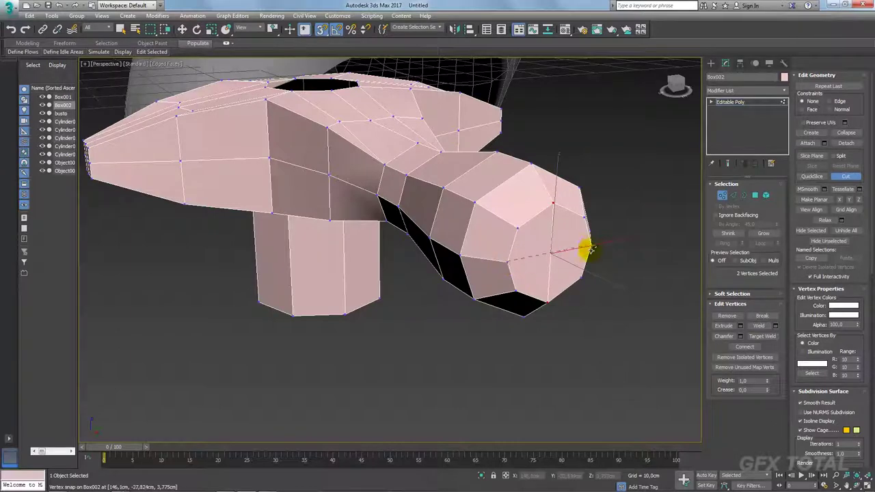
# Step: Pull the selected tip vertices outward along X and return to object level
pyautogui.keyDown('alt'); pyautogui.moveTo(627, 264); pyautogui.dragTo(559, 260, button='middle'); pyautogui.keyUp('alt')
pyautogui.press('r')
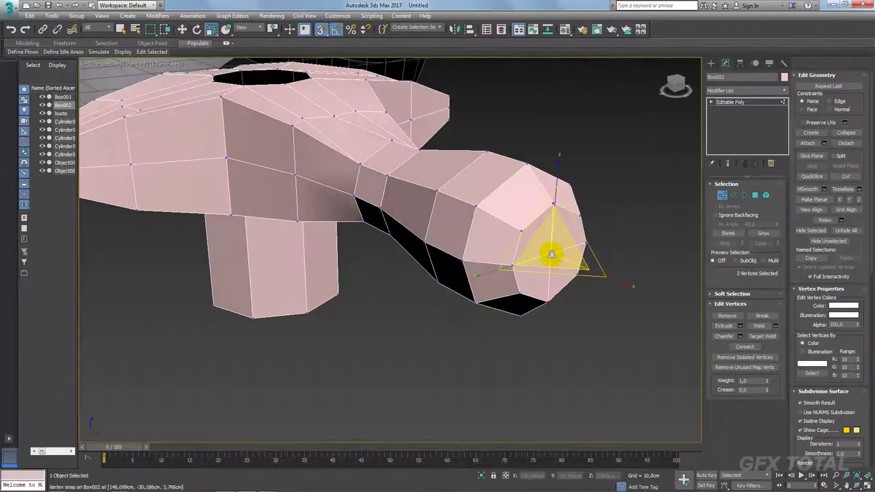
pyautogui.press('w')
pyautogui.keyDown('alt'); pyautogui.moveTo(584, 294); pyautogui.dragTo(596, 307, button='middle'); pyautogui.keyUp('alt')
pyautogui.moveTo(604, 272); pyautogui.dragTo(615, 274)
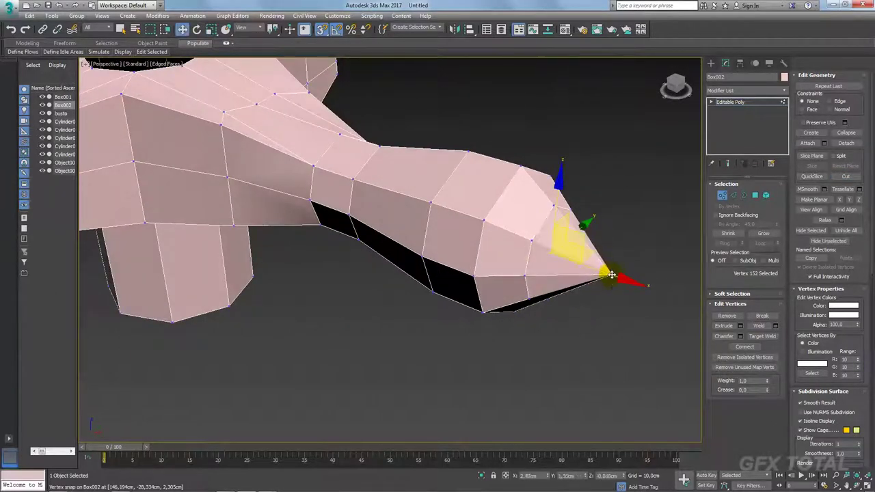
pyautogui.press('1')
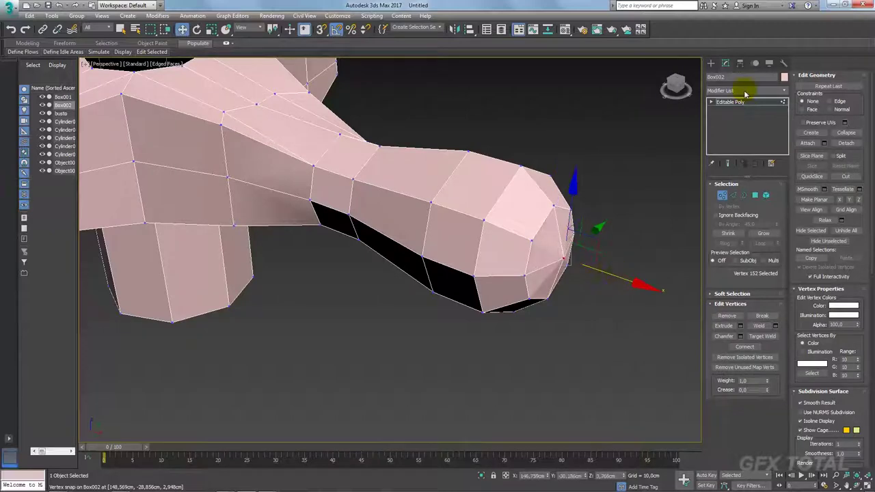
# Step: Select the border of the knob's central hole and cap it
pyautogui.scroll(-5, 524, 187)
pyautogui.moveTo(523, 188)
pyautogui.keyDown('alt'); pyautogui.mouseDown(button='middle')
pyautogui.moveTo(537, 274)
pyautogui.moveTo(595, 306)
pyautogui.moveTo(620, 239)
pyautogui.moveTo(670, 219)
pyautogui.mouseUp(button='middle'); pyautogui.keyUp('alt')
pyautogui.click(744, 195)
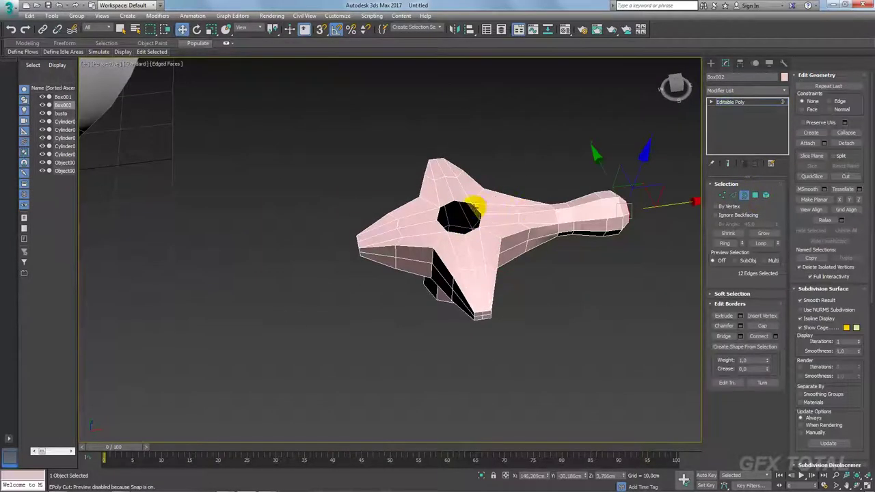
pyautogui.click(469, 205)
pyautogui.click(761, 326)
# Step: Connect two vertices on the capped hole with a new edge
pyautogui.keyDown('alt'); pyautogui.moveTo(684, 287); pyautogui.dragTo(646, 264, button='middle'); pyautogui.keyUp('alt')
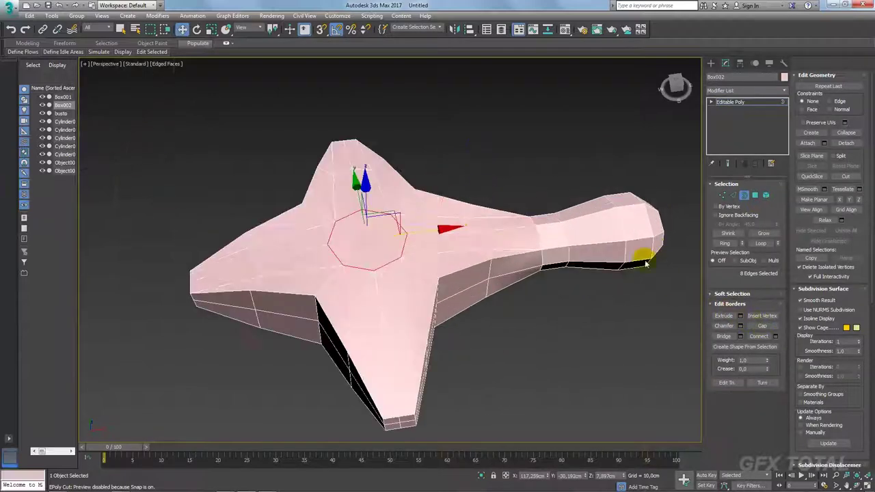
pyautogui.click(723, 195)
pyautogui.click(358, 190)
pyautogui.keyDown('ctrl'); pyautogui.click(373, 271); pyautogui.keyUp('ctrl')
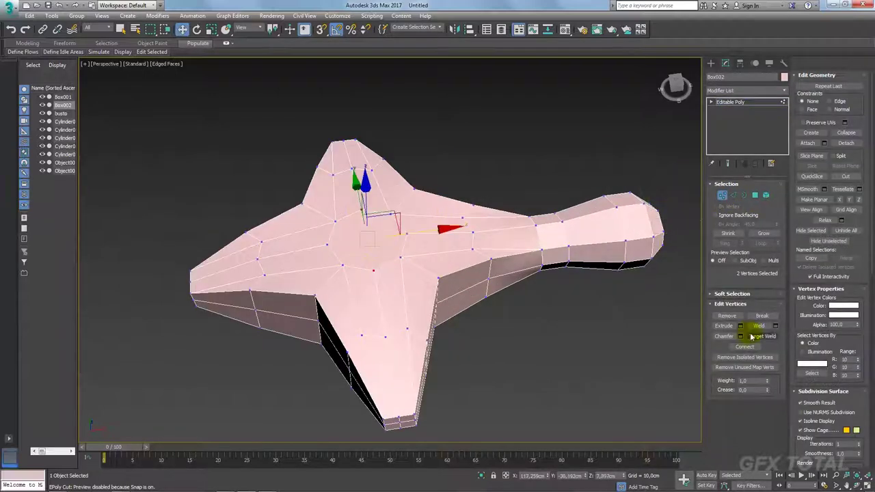
pyautogui.click(744, 349)
pyautogui.scroll(3, 385, 287)
# Step: Cut additional edges across the knob's capped centre with the Cut tool
pyautogui.rightClick(332, 244)
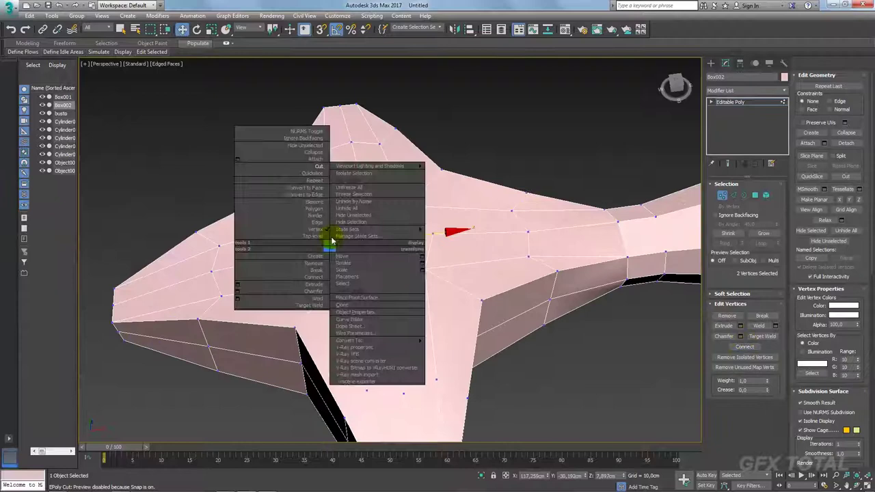
pyautogui.click(319, 168)
pyautogui.rightClick(319, 168)
pyautogui.click(306, 82)
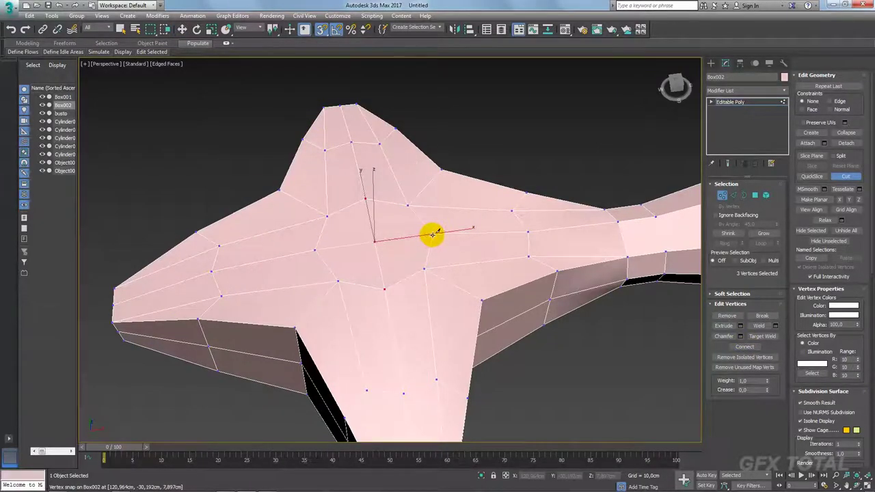
pyautogui.scroll(-4, 444, 236)
pyautogui.rightClick(483, 263)
# Step: Select all the knob's vertices, view it from the front, and briefly isolate it alone
pyautogui.hotkey('ctrl', 'a')
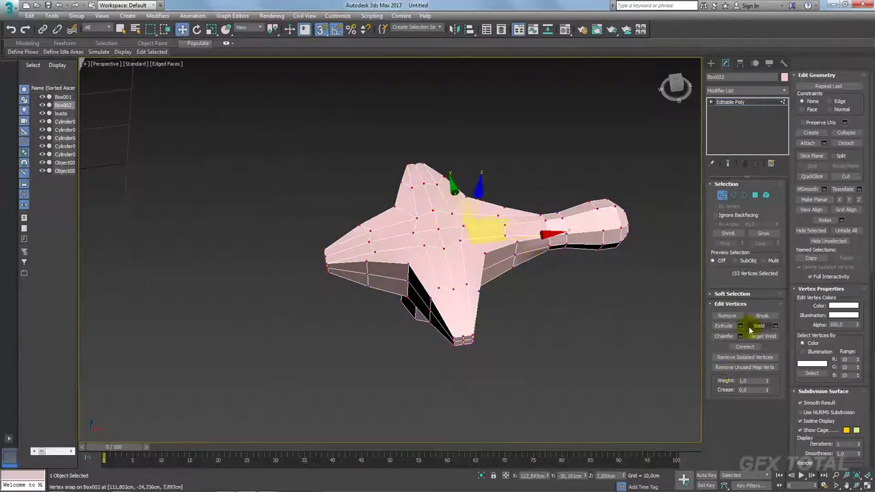
pyautogui.click(675, 88)
pyautogui.click(734, 104)
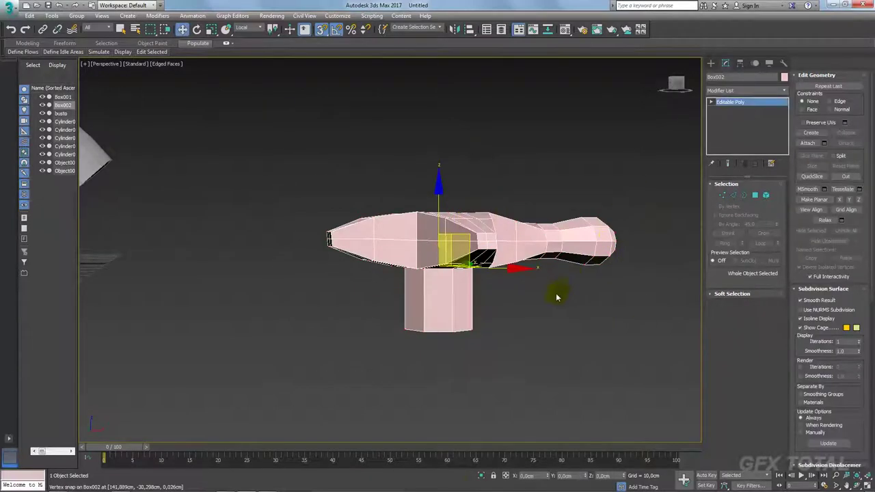
pyautogui.click(480, 477)
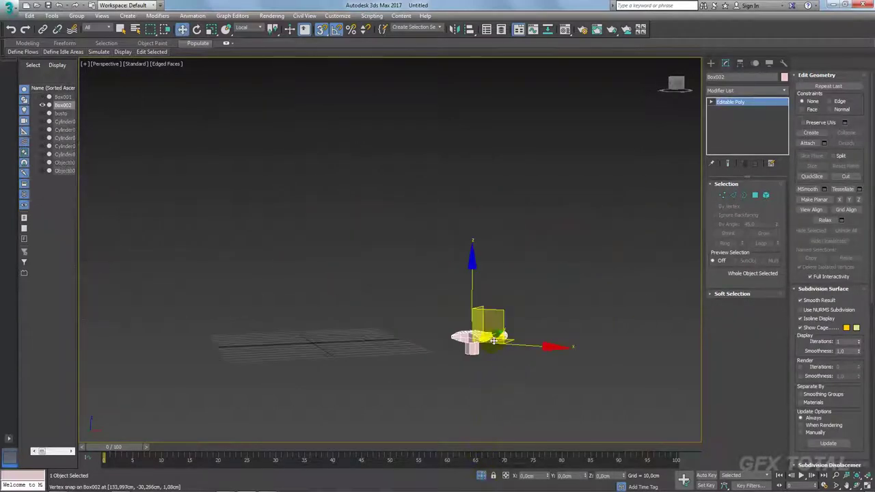
pyautogui.click(485, 479)
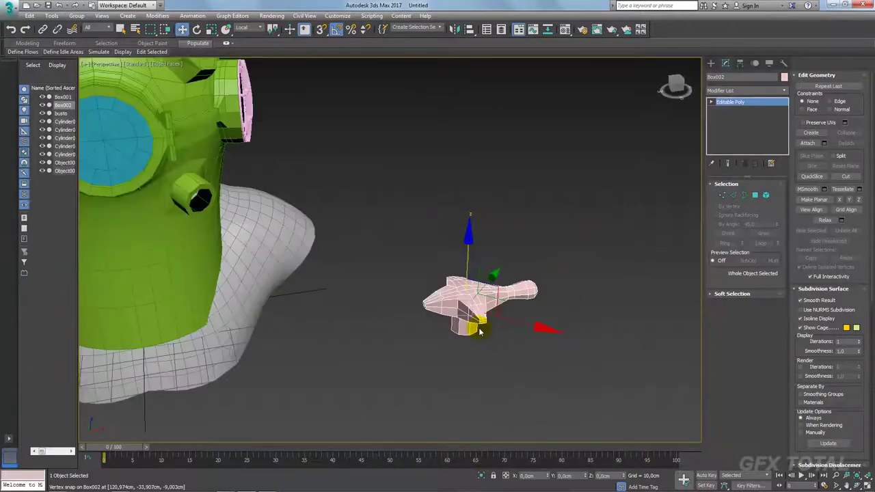
# Step: Select the green helmet (Box001) and pink knob (Box002) together and isolate them
pyautogui.keyDown('alt'); pyautogui.moveTo(467, 330); pyautogui.dragTo(503, 321, button='middle'); pyautogui.keyUp('alt')
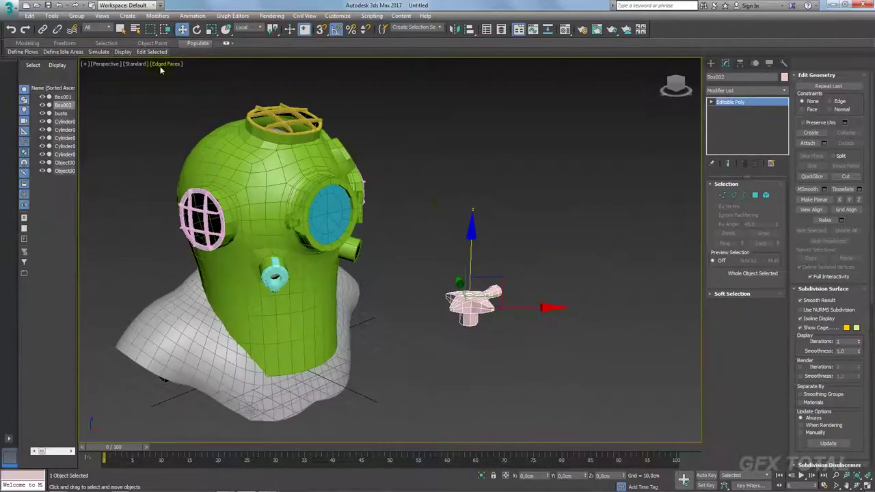
pyautogui.scroll(5, 304, 287)
pyautogui.click(259, 214)
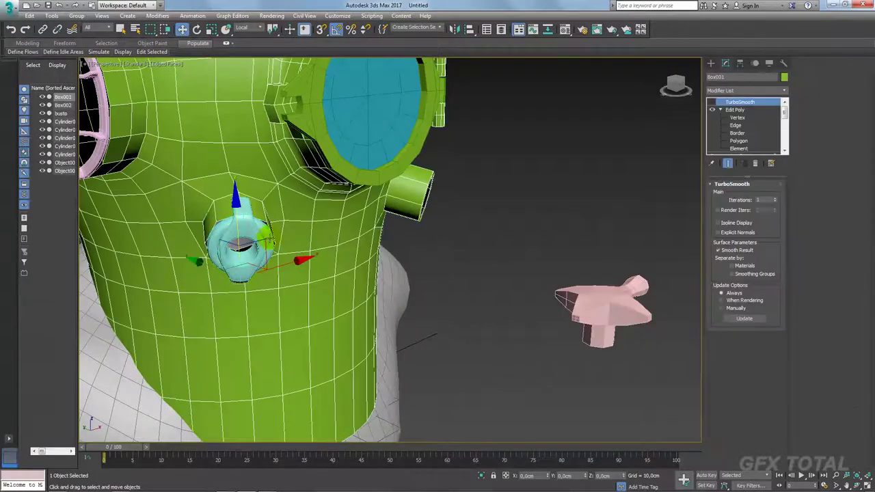
pyautogui.click(738, 133)
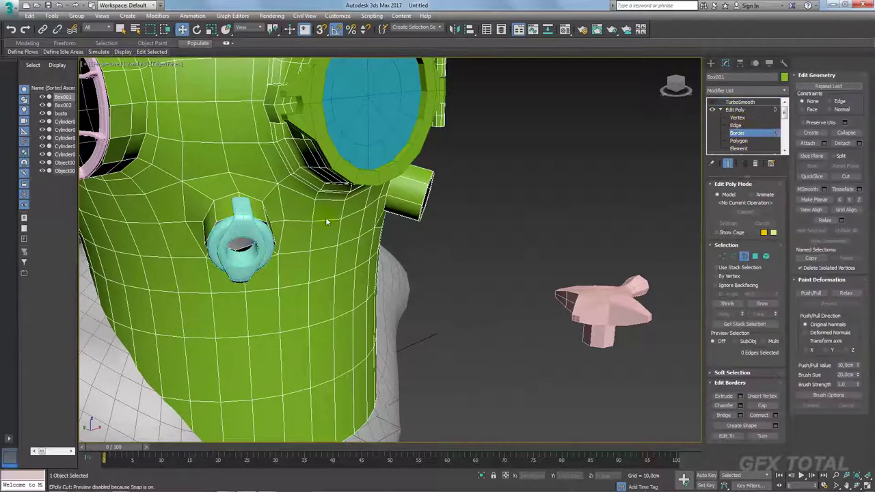
pyautogui.click(264, 250)
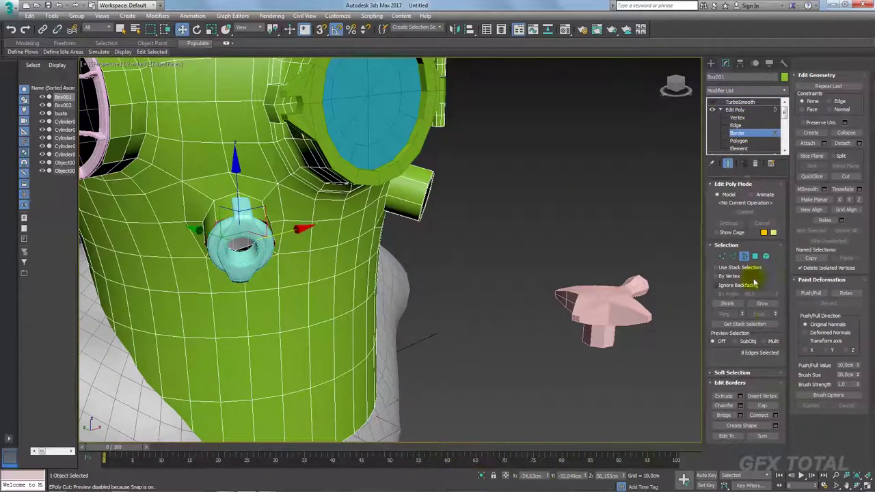
pyautogui.click(767, 132)
pyautogui.keyDown('ctrl'); pyautogui.click(628, 284); pyautogui.keyUp('ctrl')
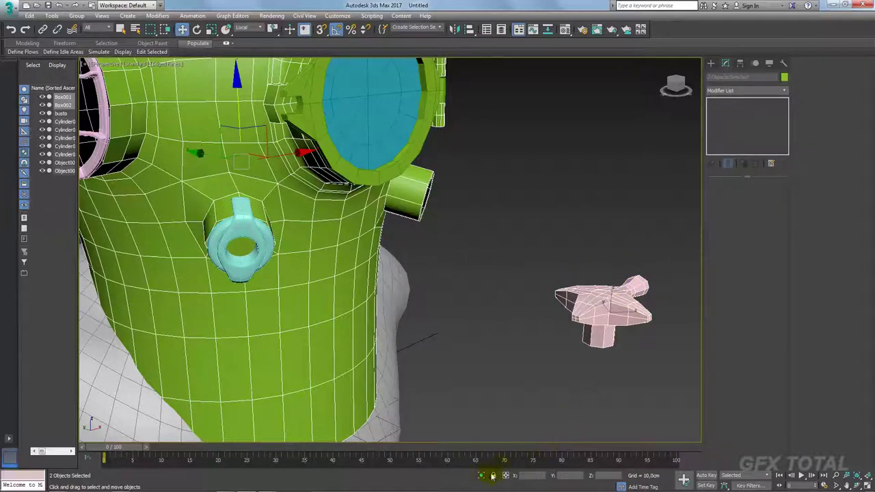
pyautogui.click(482, 476)
pyautogui.click(489, 318)
# Step: Place the pink knob onto the helmet's surface with Select and Place
pyautogui.scroll(3, 472, 321)
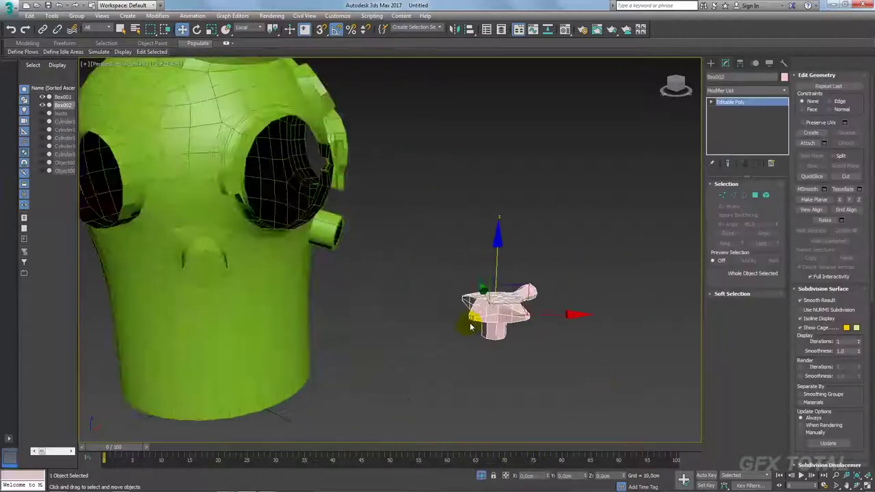
pyautogui.hotkey('alt', 'q')
pyautogui.hotkey('alt', 'q')
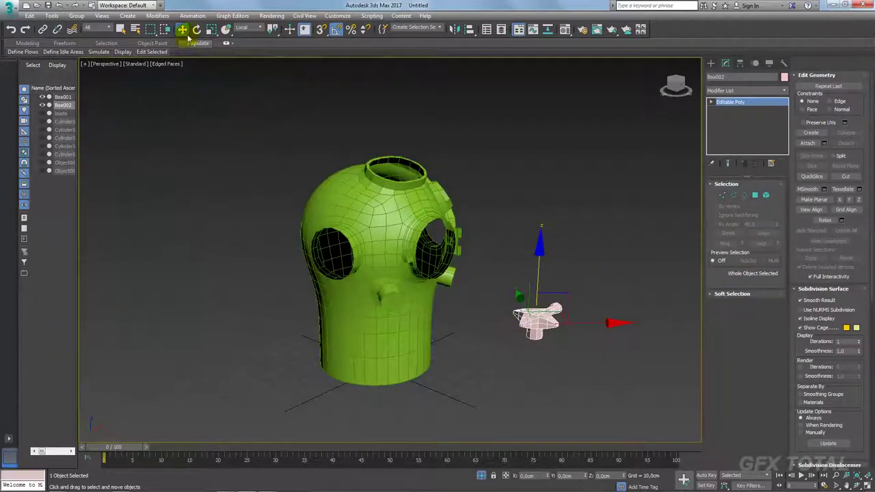
pyautogui.click(225, 29)
pyautogui.moveTo(537, 318); pyautogui.dragTo(388, 295)
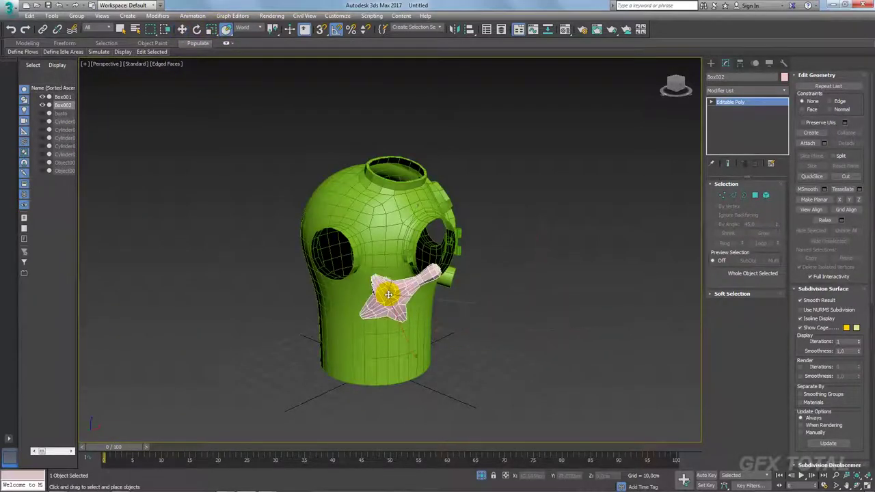
pyautogui.scroll(3, 389, 296)
pyautogui.keyDown('alt'); pyautogui.moveTo(420, 342); pyautogui.dragTo(453, 312, button='middle'); pyautogui.keyUp('alt')
pyautogui.moveTo(453, 313)
pyautogui.mouseDown()
pyautogui.moveTo(472, 331)
pyautogui.moveTo(429, 315)
pyautogui.mouseUp()
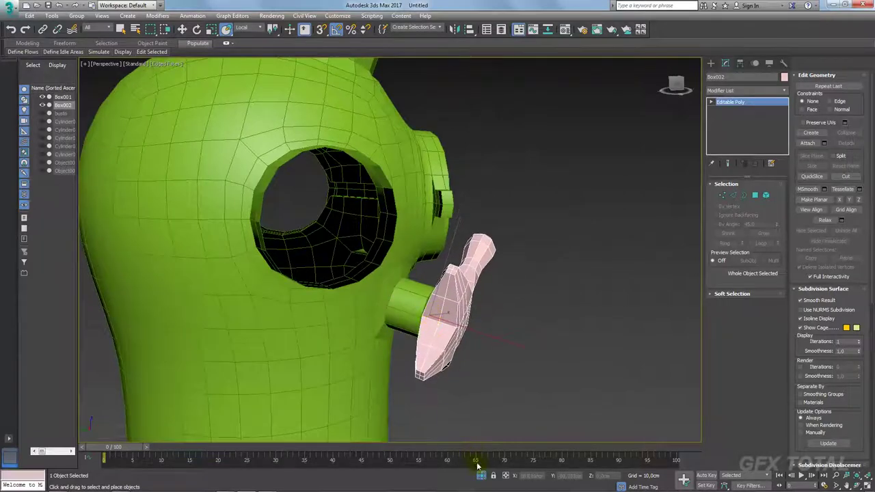
pyautogui.moveTo(477, 466)
pyautogui.keyDown('alt'); pyautogui.mouseDown(button='middle')
pyautogui.moveTo(504, 425)
pyautogui.moveTo(445, 307)
pyautogui.moveTo(415, 289)
pyautogui.mouseUp(button='middle'); pyautogui.keyUp('alt')
# Step: Move the knob beside the cyan ring and rotate it about 150° with its handle pointing down-left
pyautogui.press('w')
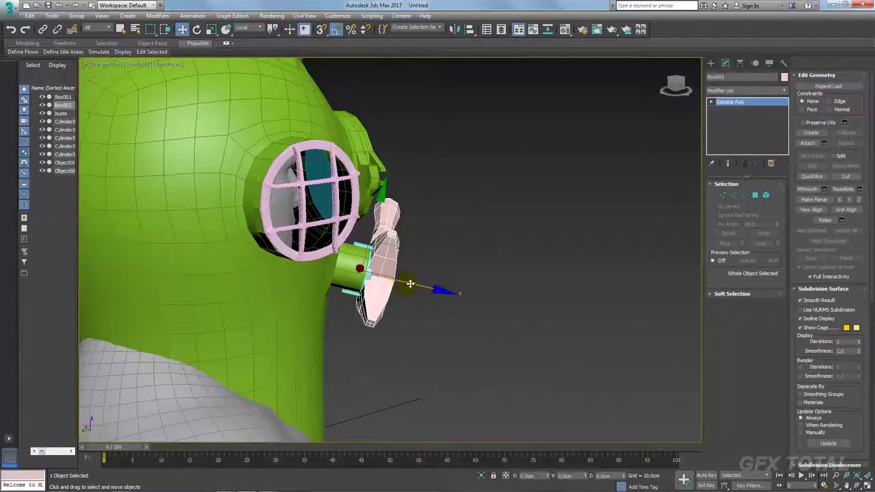
pyautogui.moveTo(410, 284); pyautogui.dragTo(403, 294)
pyautogui.keyDown('alt'); pyautogui.moveTo(403, 294); pyautogui.dragTo(392, 295, button='middle'); pyautogui.keyUp('alt')
pyautogui.scroll(2, 391, 295)
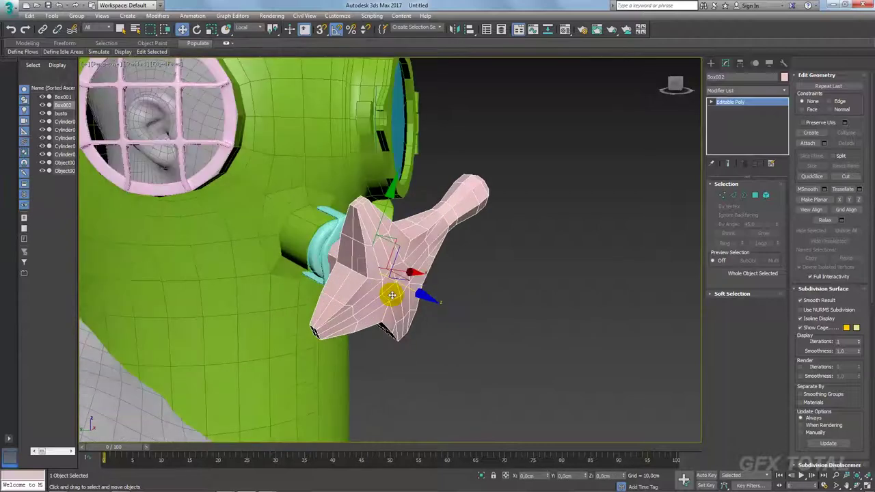
pyautogui.press('e')
pyautogui.moveTo(357, 209)
pyautogui.mouseDown()
pyautogui.moveTo(331, 263)
pyautogui.moveTo(381, 253)
pyautogui.mouseUp()
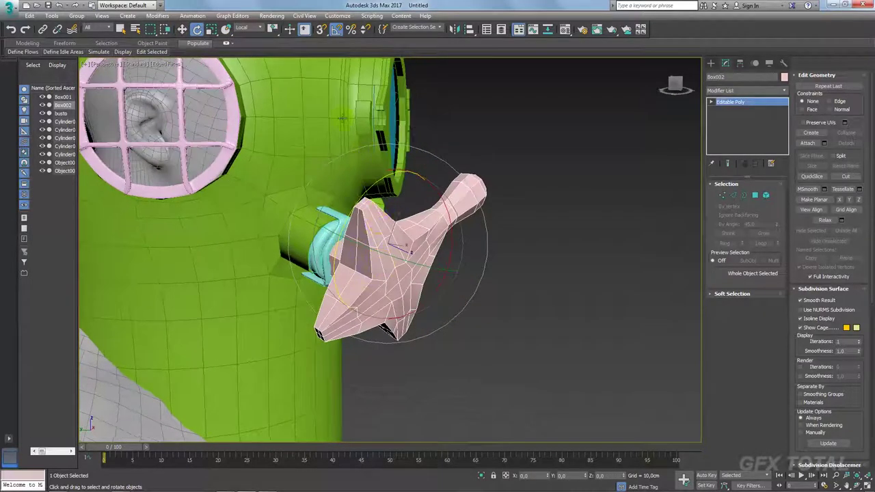
pyautogui.moveTo(273, 29); pyautogui.dragTo(273, 45)
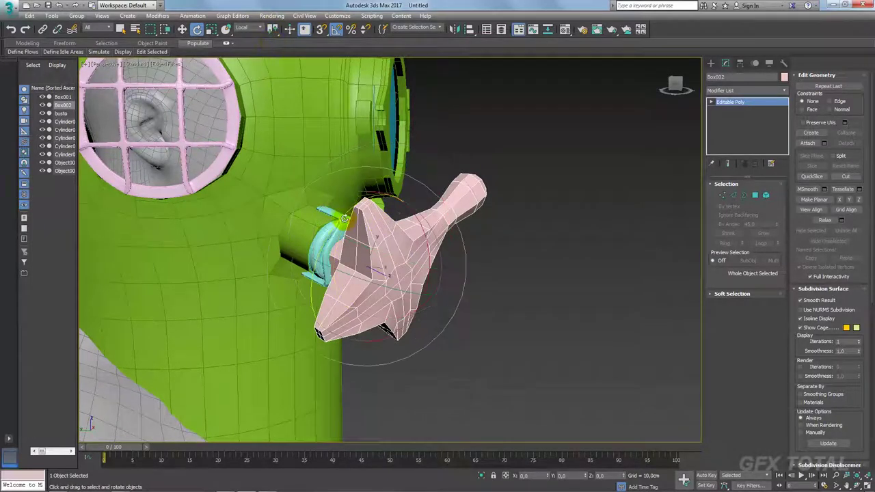
pyautogui.moveTo(344, 217); pyautogui.dragTo(327, 285)
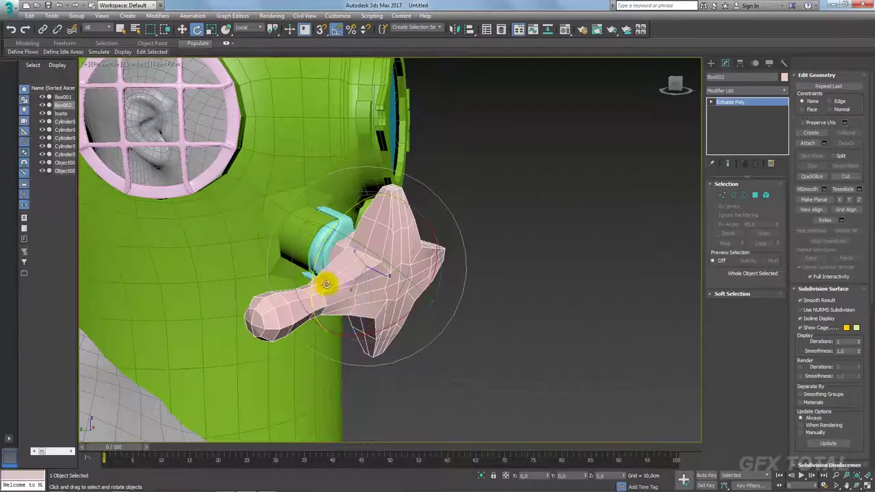
pyautogui.moveTo(327, 285)
pyautogui.keyDown('alt'); pyautogui.mouseDown(button='middle')
pyautogui.moveTo(416, 307)
pyautogui.moveTo(419, 271)
pyautogui.mouseUp(button='middle'); pyautogui.keyUp('alt')
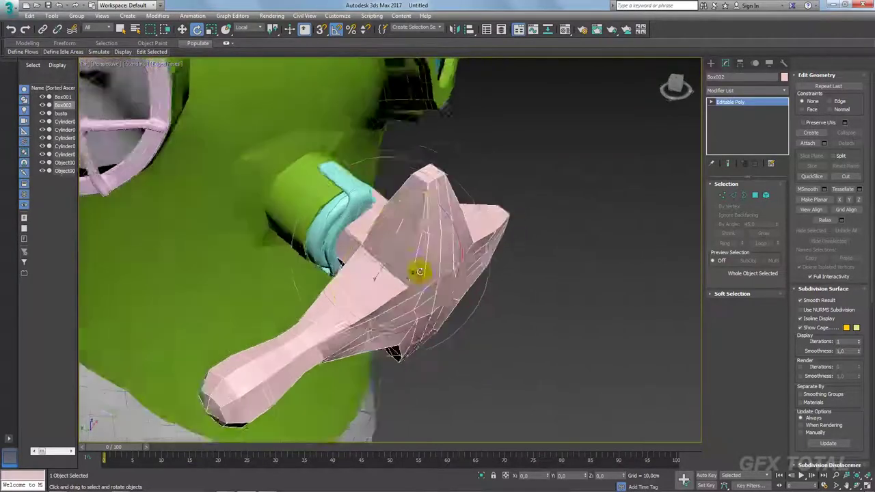
# Step: Align the knob to Cylinder004, then reposition it and scale it down to fit the valve
pyautogui.hotkey('alt', 'a')
pyautogui.click(331, 218)
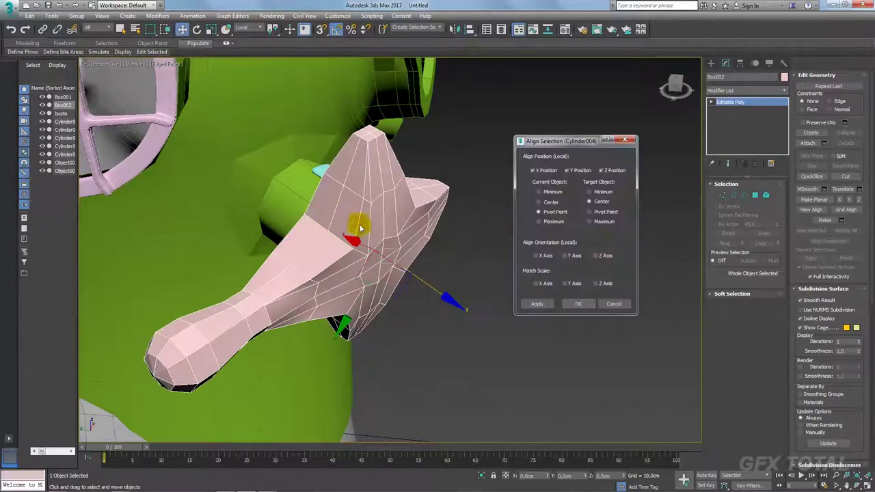
pyautogui.click(579, 305)
pyautogui.moveTo(381, 269)
pyautogui.mouseDown()
pyautogui.moveTo(433, 313)
pyautogui.moveTo(413, 291)
pyautogui.moveTo(431, 299)
pyautogui.moveTo(410, 293)
pyautogui.mouseUp()
pyautogui.press('e')
pyautogui.press('r')
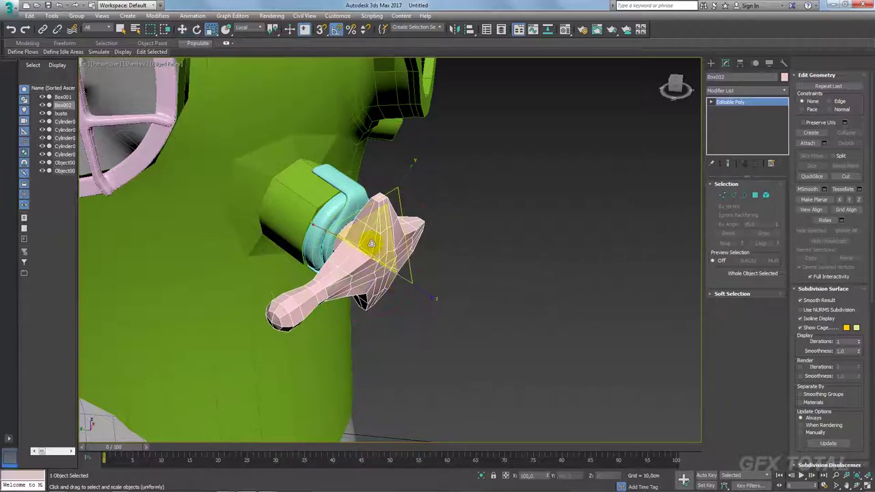
pyautogui.moveTo(371, 244)
pyautogui.mouseDown()
pyautogui.moveTo(369, 264)
pyautogui.moveTo(400, 283)
pyautogui.mouseUp()
pyautogui.press('w')
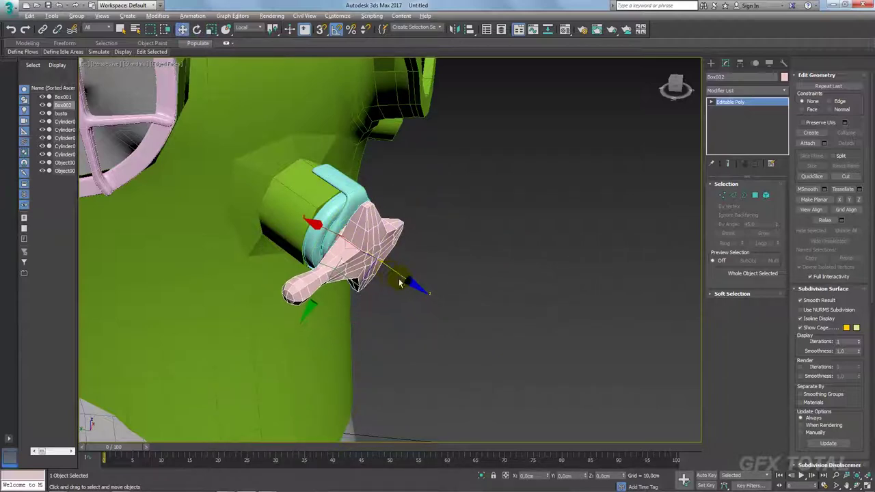
pyautogui.keyDown('alt'); pyautogui.moveTo(399, 284); pyautogui.dragTo(479, 260, button='middle'); pyautogui.keyUp('alt')
# Step: Add a TurboSmooth modifier with 1 iteration and Isoline Display, then return to the Editable Poly polygons
pyautogui.click(784, 91)
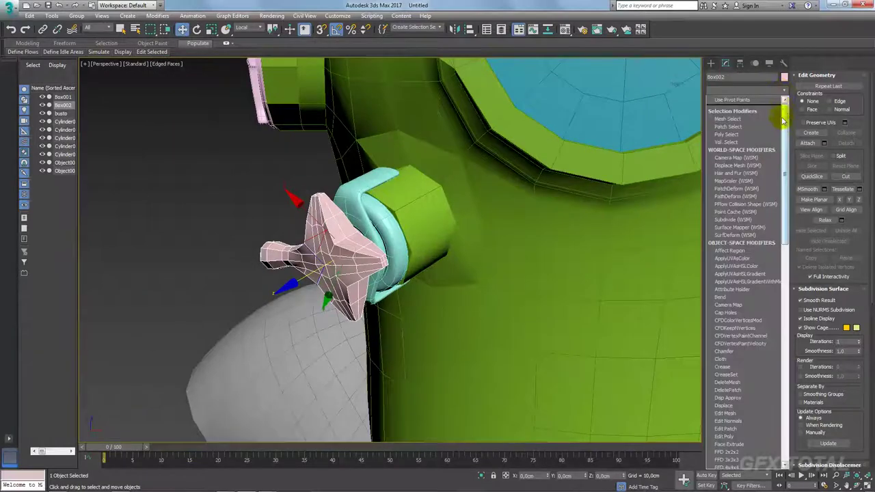
pyautogui.moveTo(783, 129); pyautogui.dragTo(788, 371)
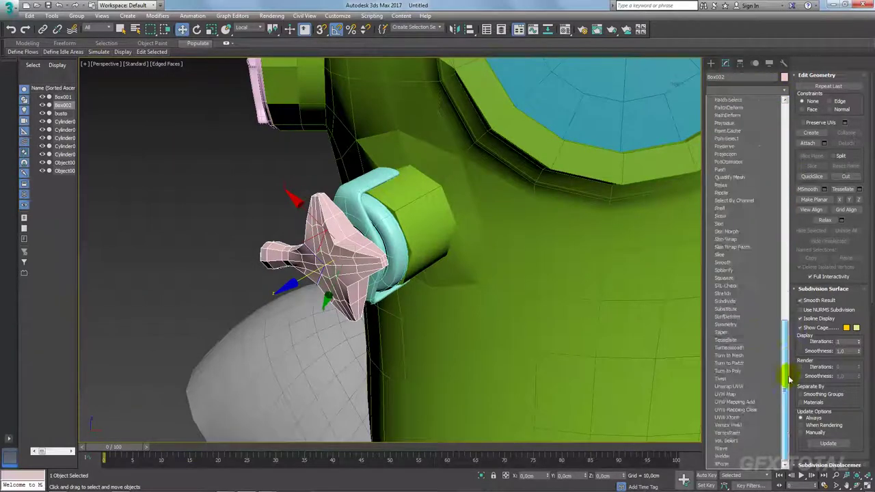
pyautogui.click(728, 348)
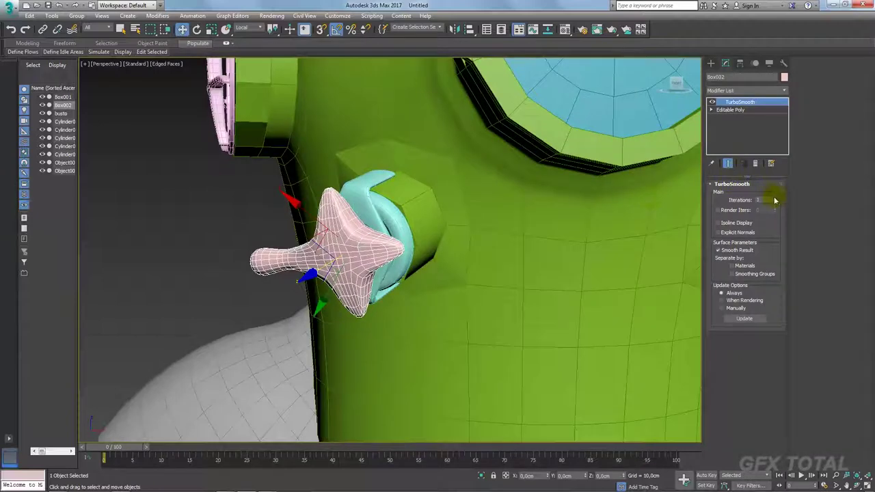
pyautogui.click(775, 198)
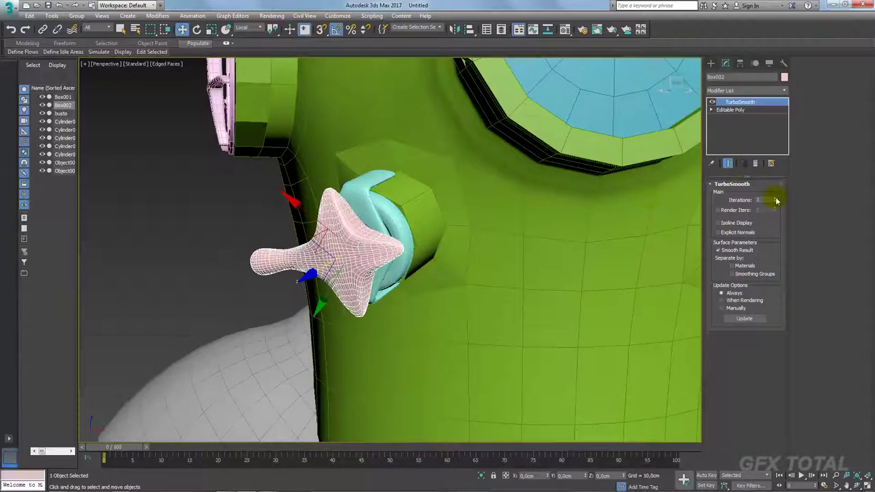
pyautogui.click(717, 223)
pyautogui.click(195, 215)
pyautogui.keyDown('alt'); pyautogui.moveTo(195, 215); pyautogui.dragTo(320, 237, button='middle'); pyautogui.keyUp('alt')
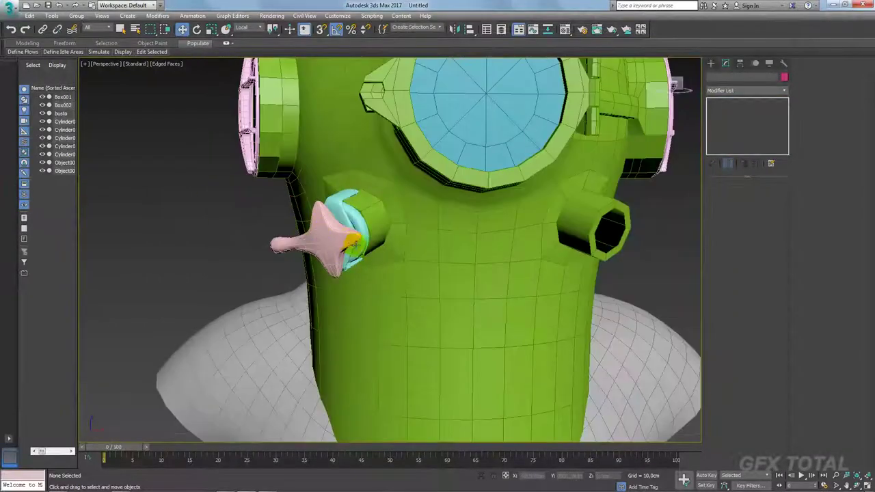
pyautogui.click(320, 237)
pyautogui.scroll(3, 320, 237)
pyautogui.click(731, 111)
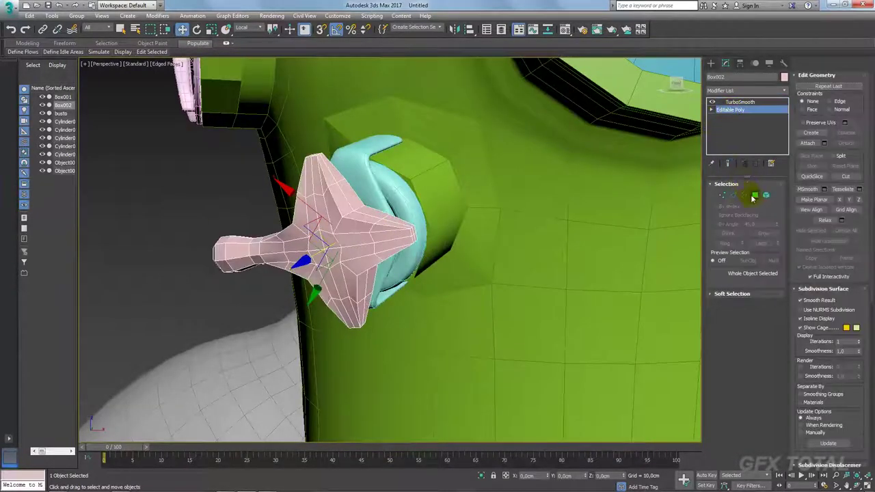
# Step: Select knob polygons, set the reference coordinate system to Local, and grow the selection
pyautogui.press('4')
pyautogui.click(319, 245)
pyautogui.keyDown('ctrl'); pyautogui.click(322, 248); pyautogui.keyUp('ctrl')
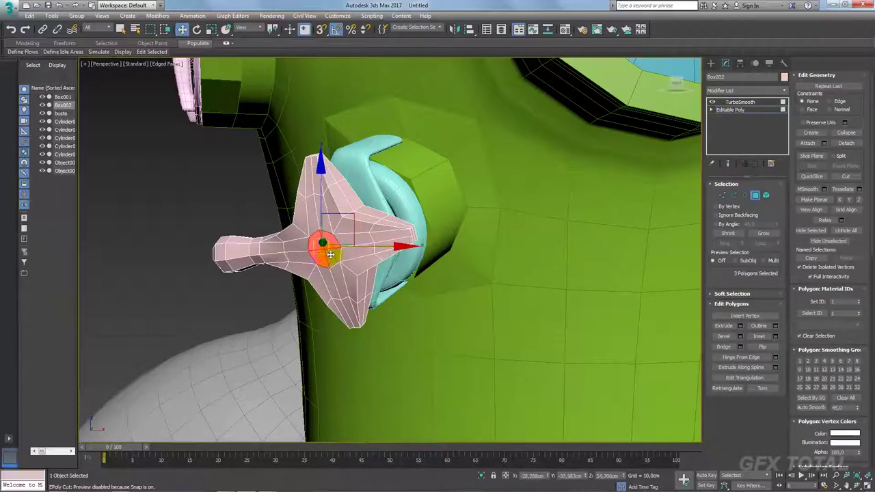
pyautogui.keyDown('alt'); pyautogui.moveTo(319, 244); pyautogui.dragTo(314, 71, button='middle'); pyautogui.keyUp('alt')
pyautogui.click(258, 31)
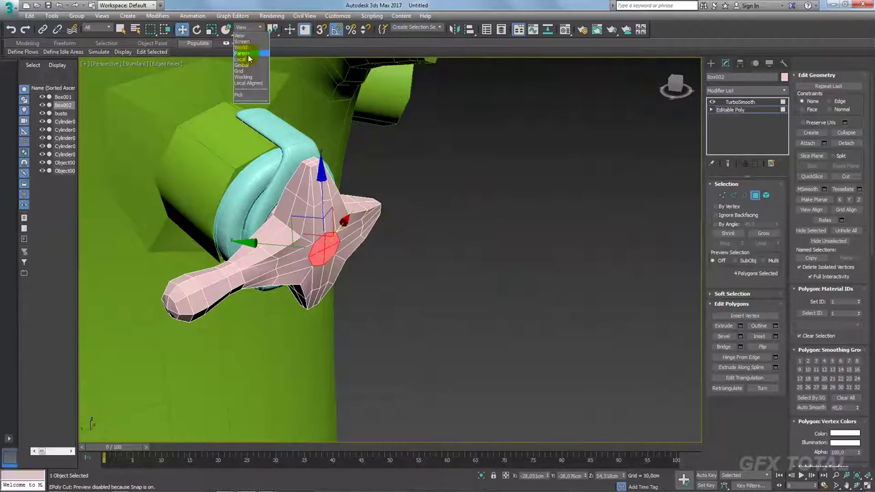
pyautogui.click(248, 64)
pyautogui.keyDown('alt'); pyautogui.moveTo(410, 205); pyautogui.dragTo(564, 294, button='middle'); pyautogui.keyUp('alt')
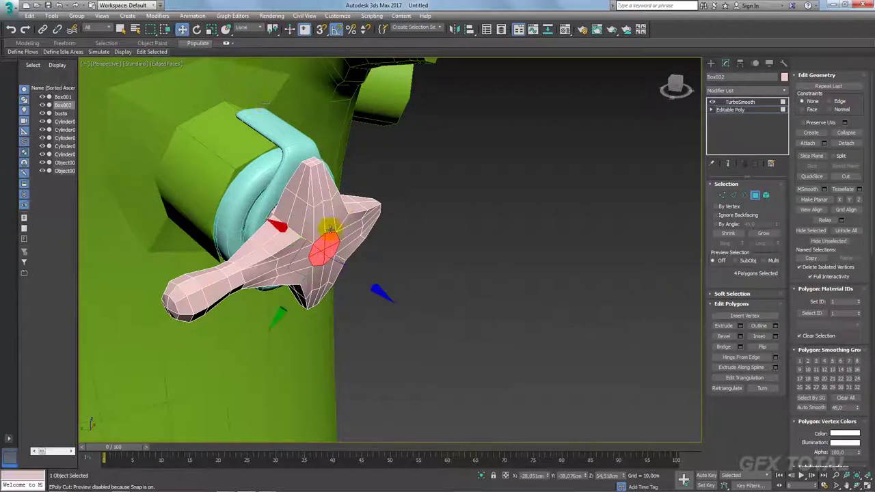
pyautogui.click(753, 234)
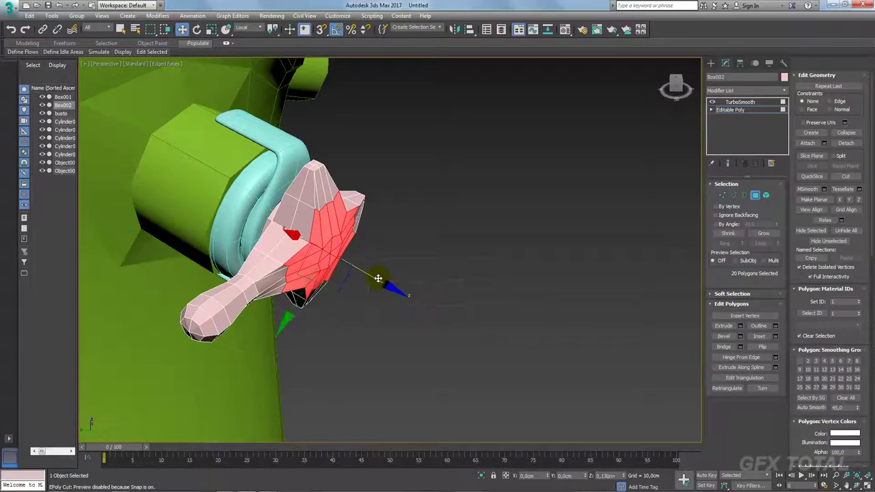
# Step: Undo the grow and Ctrl-click polygons into a cross-shaped selection across the knob's centre
pyautogui.keyDown('alt'); pyautogui.moveTo(375, 280); pyautogui.dragTo(369, 278, button='middle'); pyautogui.keyUp('alt')
pyautogui.hotkey('ctrl', 'z')
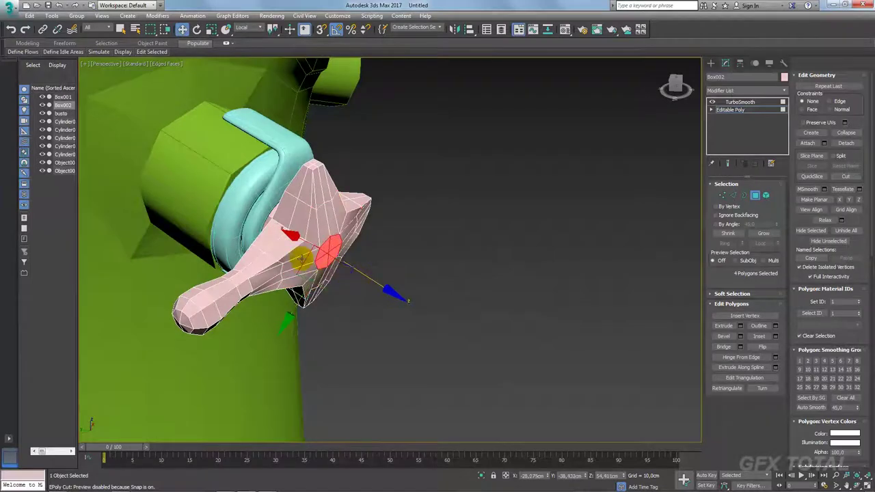
pyautogui.keyDown('ctrl'); pyautogui.click(301, 268); pyautogui.keyUp('ctrl')
pyautogui.keyDown('alt'); pyautogui.moveTo(325, 232); pyautogui.dragTo(359, 244, button='middle'); pyautogui.keyUp('alt')
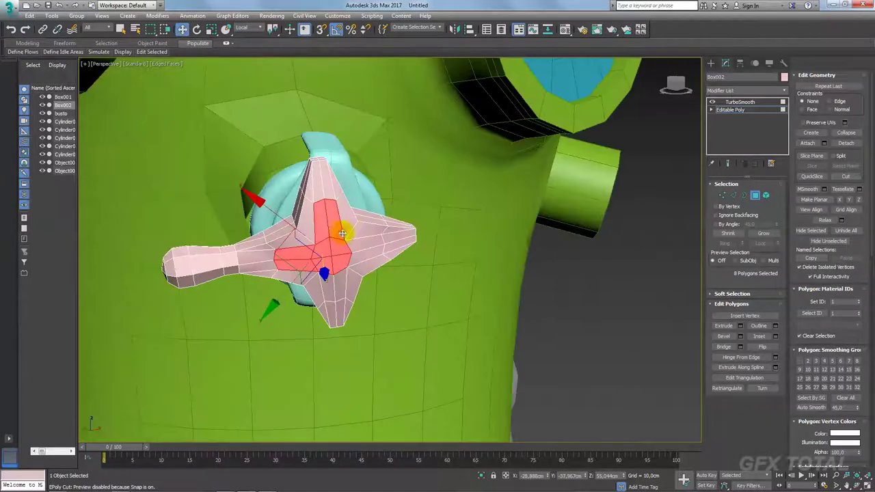
pyautogui.keyDown('ctrl'); pyautogui.click(360, 244); pyautogui.keyUp('ctrl')
pyautogui.keyDown('ctrl'); pyautogui.click(335, 281); pyautogui.keyUp('ctrl')
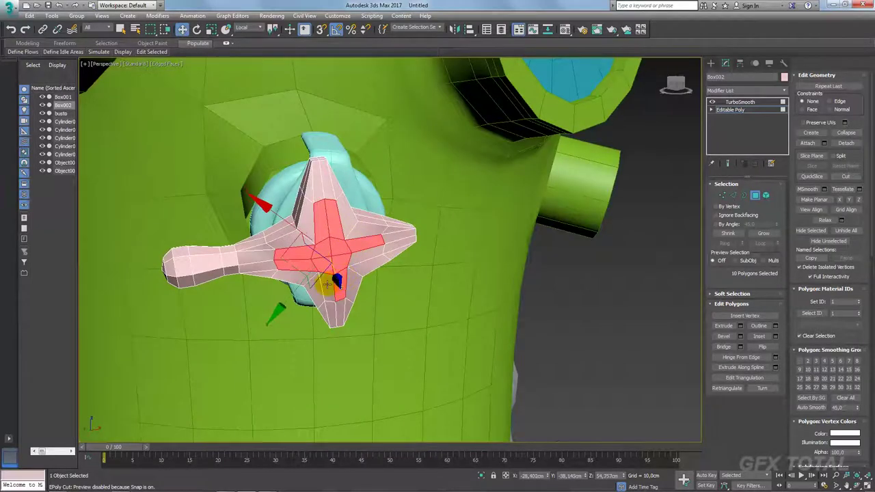
pyautogui.keyDown('ctrl'); pyautogui.click(326, 284); pyautogui.keyUp('ctrl')
pyautogui.keyDown('alt'); pyautogui.moveTo(327, 284); pyautogui.dragTo(394, 287, button='middle'); pyautogui.keyUp('alt')
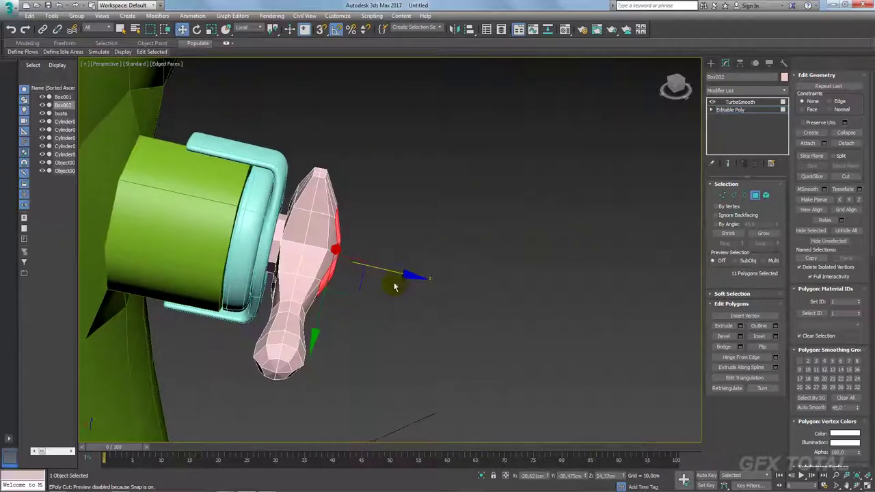
# Step: Reshape the star knob by moving vertices near its tip on the base mesh
pyautogui.click(730, 101)
pyautogui.moveTo(496, 228)
pyautogui.keyDown('alt'); pyautogui.mouseDown(button='middle')
pyautogui.moveTo(561, 295)
pyautogui.moveTo(478, 280)
pyautogui.moveTo(506, 287)
pyautogui.moveTo(479, 267)
pyautogui.moveTo(456, 291)
pyautogui.mouseUp(button='middle'); pyautogui.keyUp('alt')
pyautogui.click(737, 110)
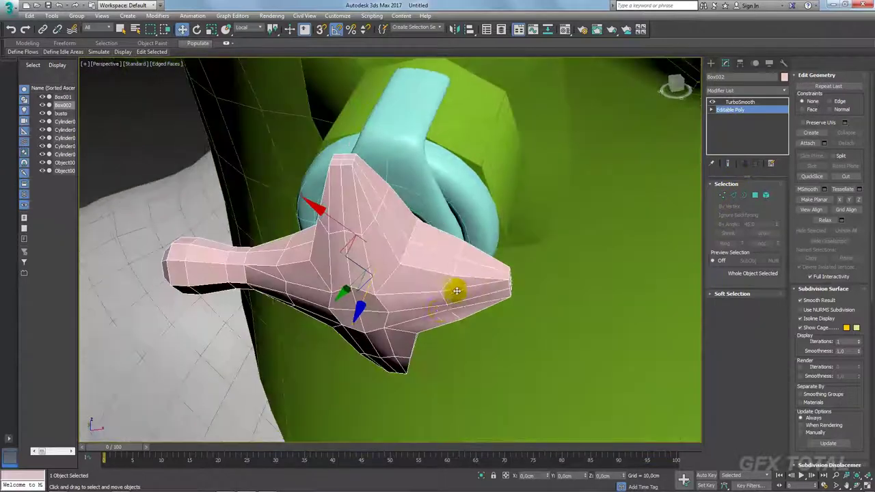
pyautogui.click(722, 195)
pyautogui.moveTo(480, 322); pyautogui.dragTo(444, 390)
pyautogui.keyDown('alt'); pyautogui.moveTo(472, 322); pyautogui.dragTo(418, 302, button='middle'); pyautogui.keyUp('alt')
pyautogui.moveTo(410, 305); pyautogui.dragTo(406, 309)
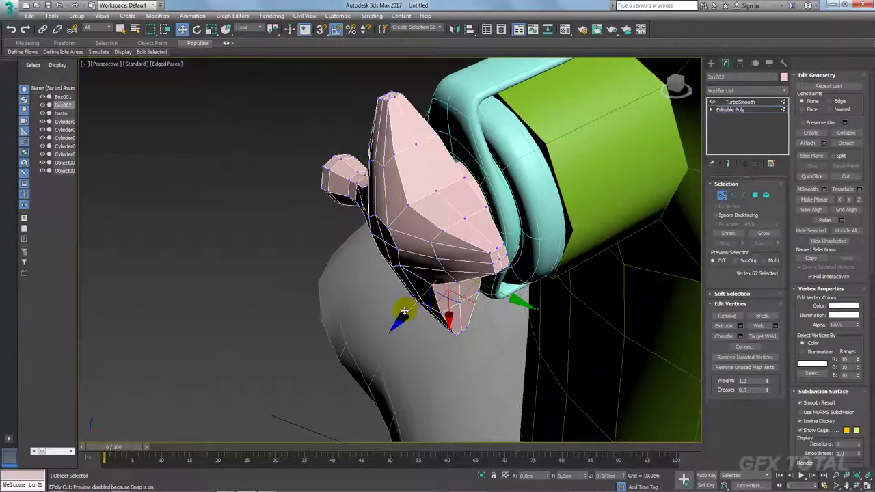
pyautogui.keyDown('alt'); pyautogui.moveTo(401, 312); pyautogui.dragTo(768, 109, button='middle'); pyautogui.keyUp('alt')
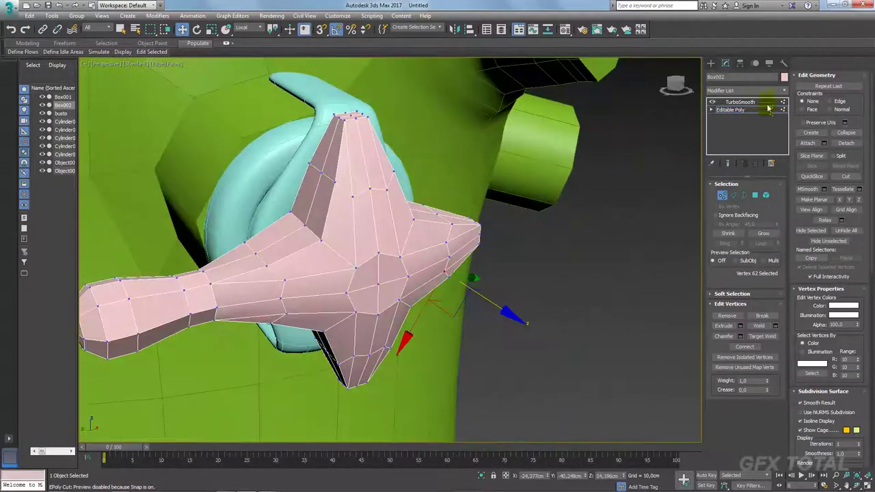
# Step: Scale the knob down to a thinner, flatter profile
pyautogui.click(752, 102)
pyautogui.keyDown('alt'); pyautogui.moveTo(451, 218); pyautogui.dragTo(517, 259, button='middle'); pyautogui.keyUp('alt')
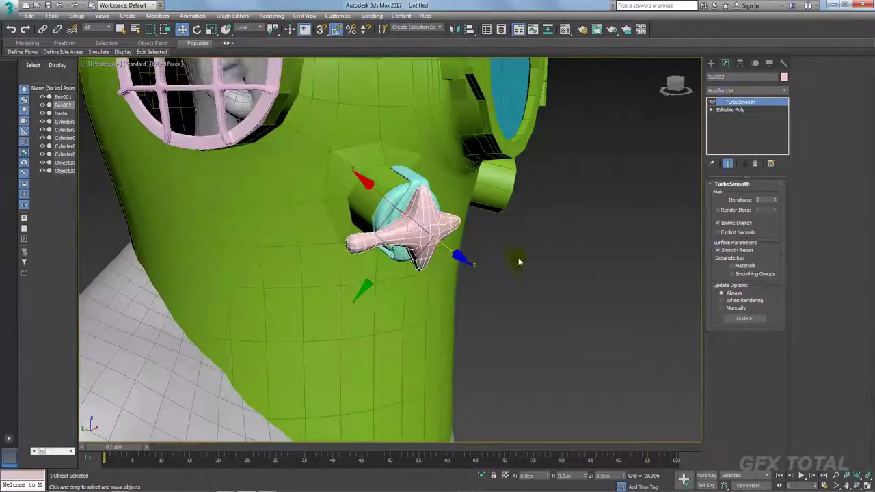
pyautogui.moveTo(389, 246)
pyautogui.keyDown('alt'); pyautogui.mouseDown(button='middle')
pyautogui.moveTo(423, 259)
pyautogui.moveTo(444, 253)
pyautogui.mouseUp(button='middle'); pyautogui.keyUp('alt')
pyautogui.scroll(5, 389, 246)
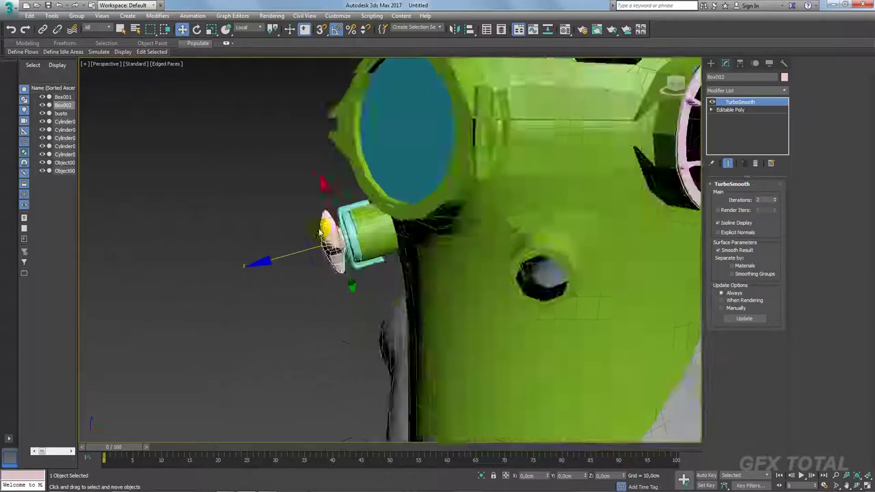
pyautogui.press('e')
pyautogui.press('r')
pyautogui.moveTo(274, 269); pyautogui.dragTo(291, 268)
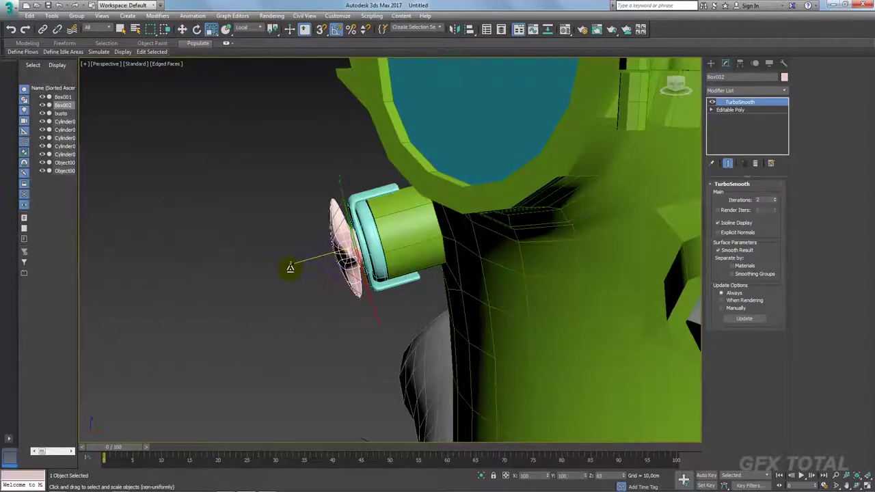
pyautogui.press('w')
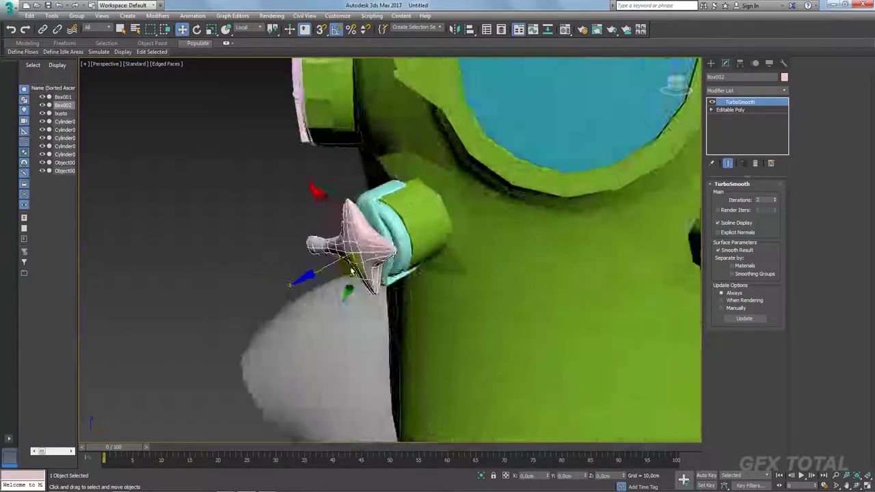
pyautogui.moveTo(294, 266)
pyautogui.keyDown('alt'); pyautogui.mouseDown(button='middle')
pyautogui.moveTo(396, 260)
pyautogui.moveTo(479, 270)
pyautogui.moveTo(515, 261)
pyautogui.moveTo(478, 260)
pyautogui.mouseUp(button='middle'); pyautogui.keyUp('alt')
pyautogui.scroll(2, 477, 243)
# Step: Cut an extra edge across the knob's face in Edge mode
pyautogui.click(731, 110)
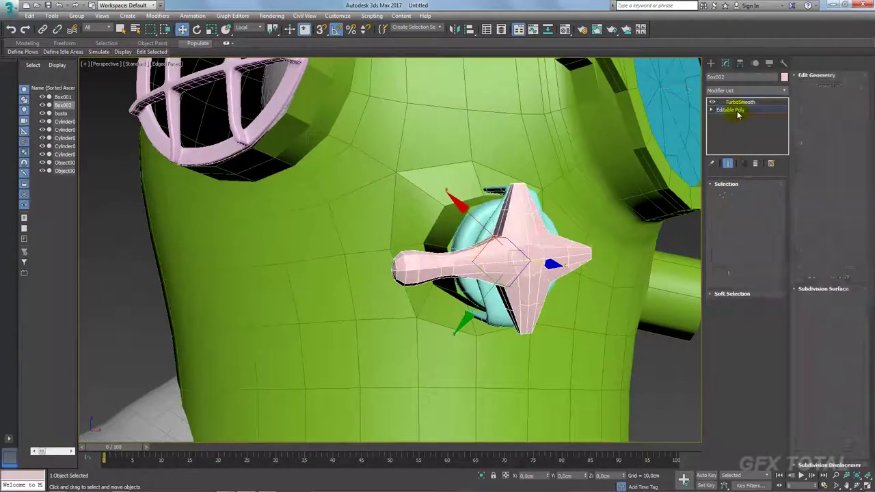
pyautogui.click(733, 196)
pyautogui.scroll(2, 488, 250)
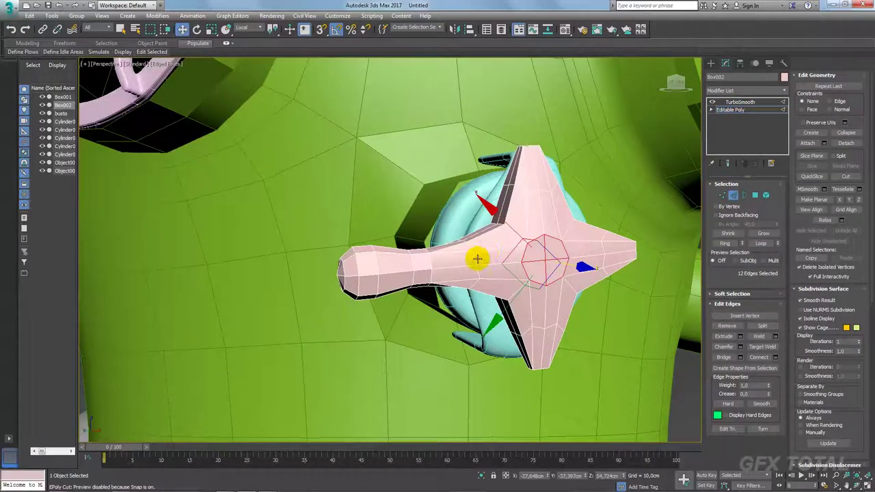
pyautogui.hotkey('alt', 'c')
pyautogui.click(467, 258)
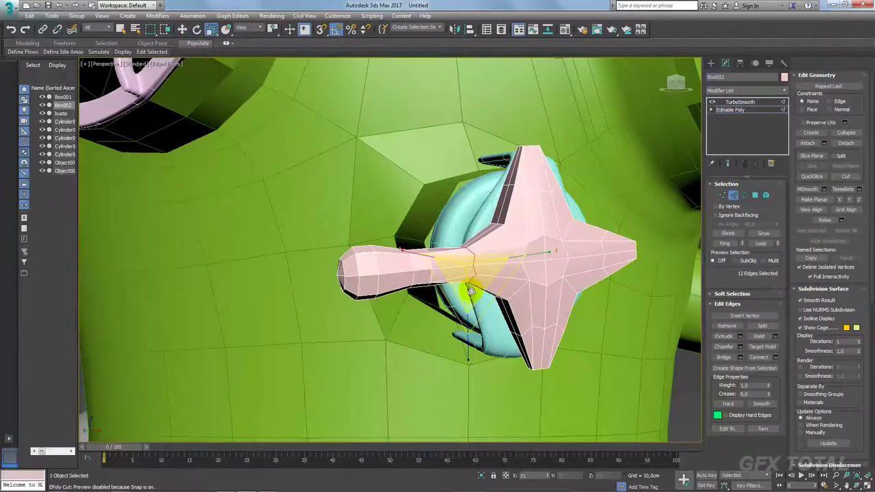
# Step: Rotate the smoothed knob about 40° and bring up the helmet reference photo
pyautogui.click(739, 102)
pyautogui.scroll(-2, 523, 164)
pyautogui.moveTo(523, 164)
pyautogui.keyDown('alt'); pyautogui.mouseDown(button='middle')
pyautogui.moveTo(523, 250)
pyautogui.moveTo(494, 253)
pyautogui.mouseUp(button='middle'); pyautogui.keyUp('alt')
pyautogui.press('e')
pyautogui.moveTo(548, 246)
pyautogui.mouseDown()
pyautogui.moveTo(535, 290)
pyautogui.moveTo(547, 279)
pyautogui.mouseUp()
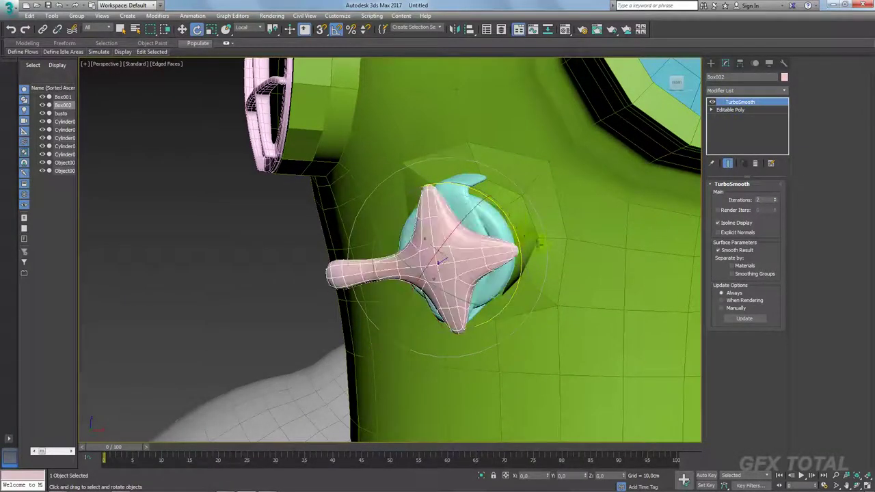
pyautogui.scroll(-3, 551, 275)
pyautogui.scroll(2, 551, 275)
pyautogui.scroll(-2, 551, 276)
pyautogui.hotkey('alt', 'Tab')
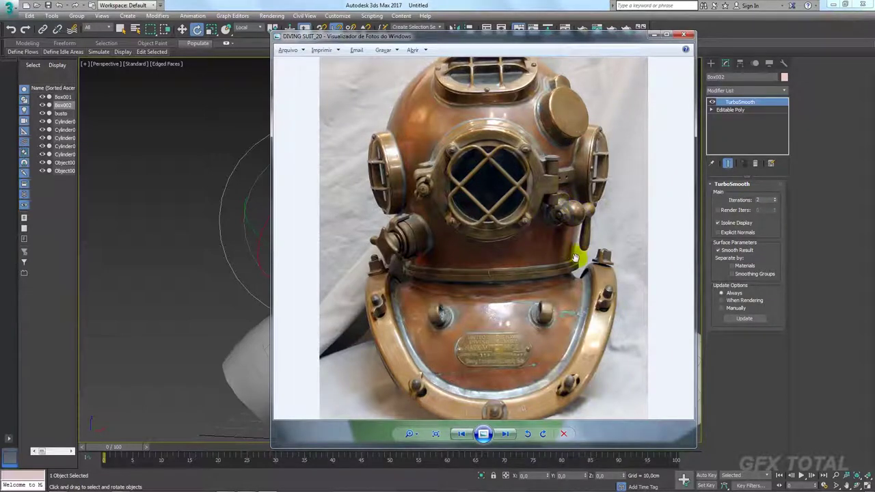
# Step: Cap the helmet body's octagonal front opening with a polygon and detach the cap
pyautogui.hotkey('alt', 'Tab')
pyautogui.scroll(2, 469, 273)
pyautogui.click(479, 230)
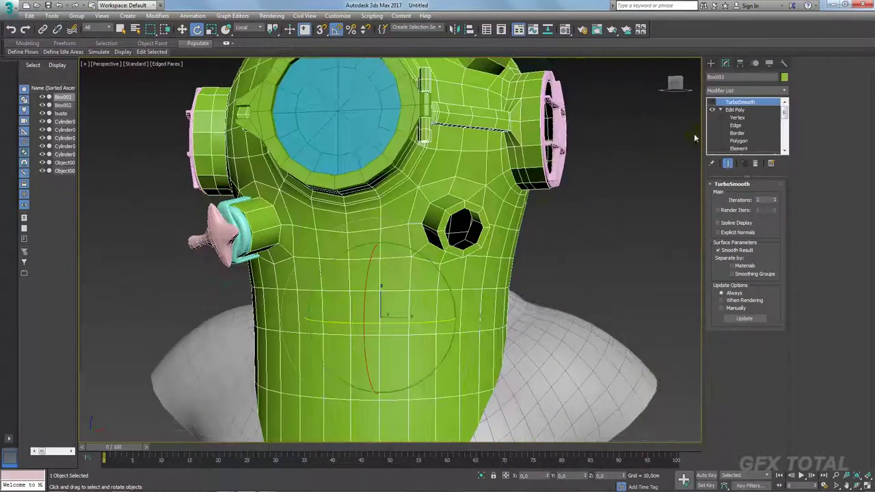
pyautogui.click(712, 63)
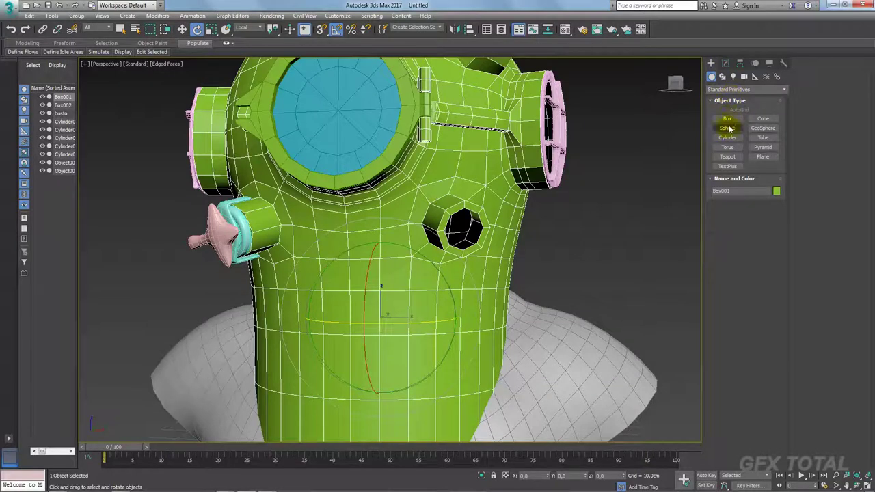
pyautogui.click(725, 63)
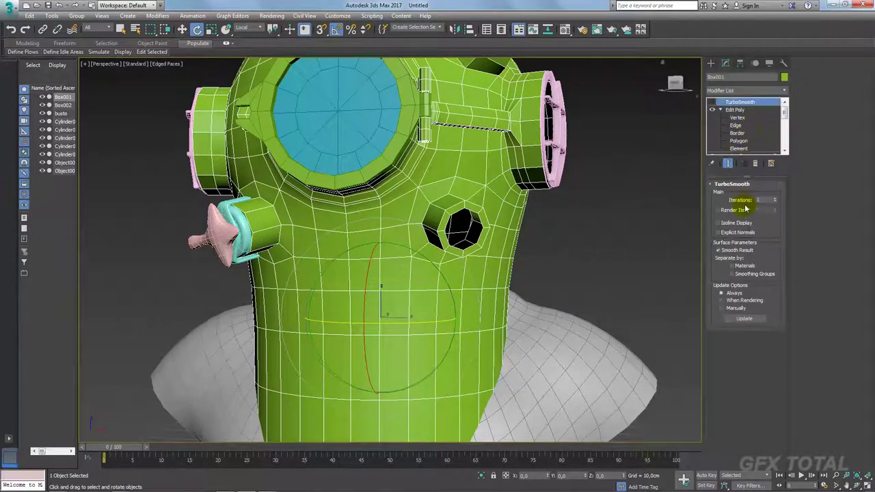
pyautogui.click(737, 133)
pyautogui.click(478, 221)
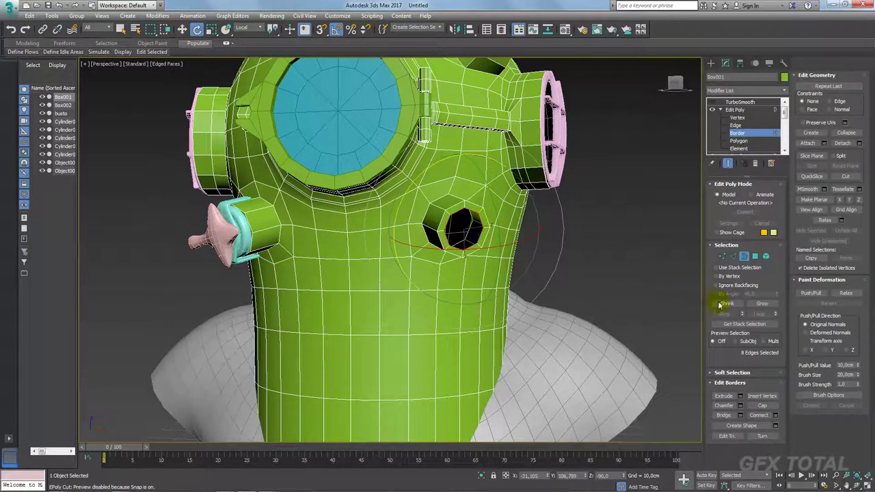
pyautogui.click(759, 406)
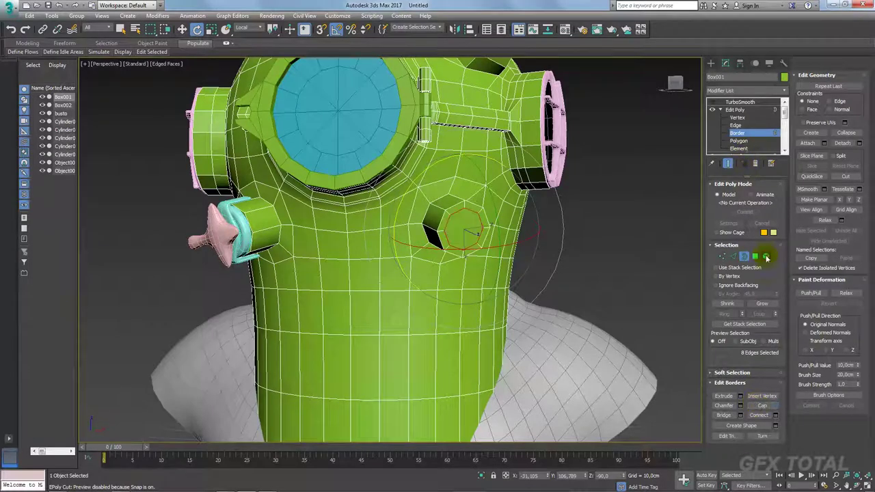
pyautogui.click(754, 256)
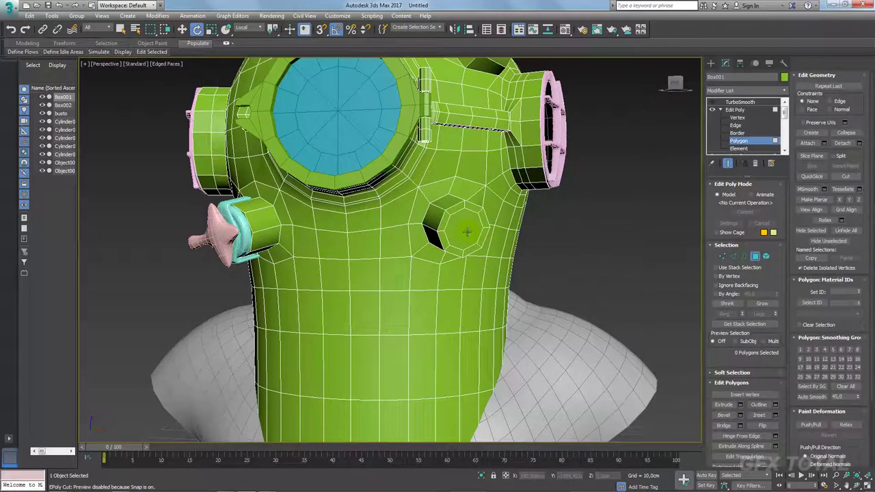
pyautogui.click(467, 231)
pyautogui.click(844, 144)
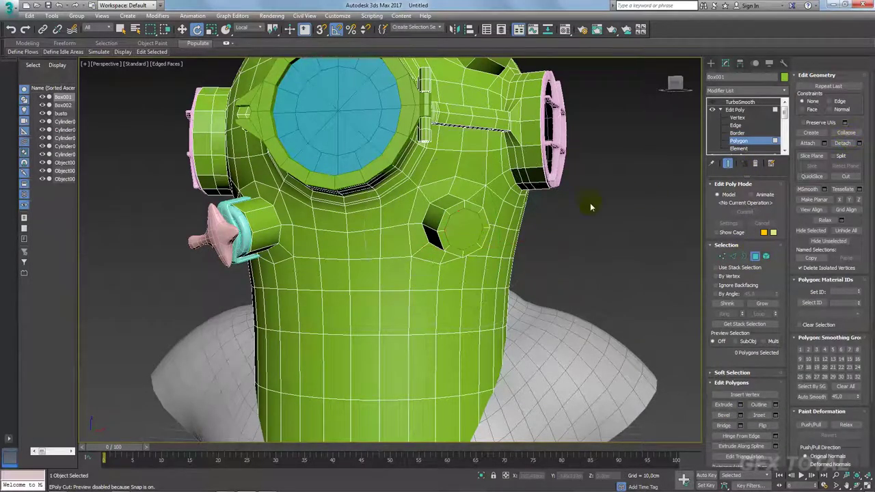
pyautogui.click(734, 109)
# Step: Pick the 8-sided Cylinder from Standard Primitives to create beside the helmet
pyautogui.click(740, 102)
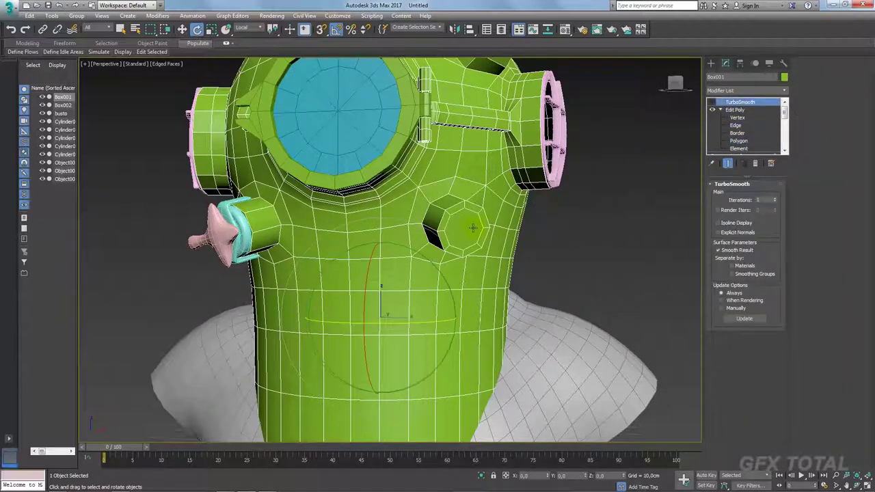
pyautogui.keyDown('alt'); pyautogui.moveTo(473, 228); pyautogui.dragTo(506, 225, button='middle'); pyautogui.keyUp('alt')
pyautogui.click(712, 63)
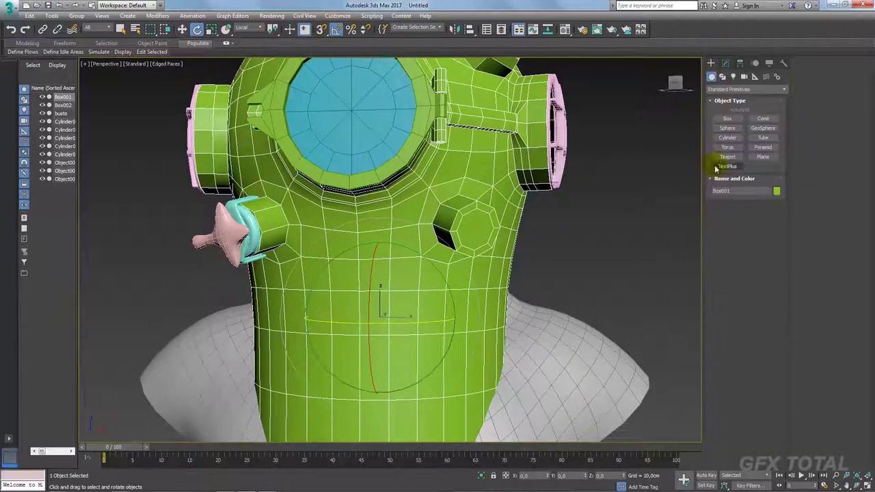
pyautogui.click(727, 137)
pyautogui.scroll(-5, 548, 285)
# Step: Cancel the unwanted cylinder and frame the whole helmet
pyautogui.click(558, 307)
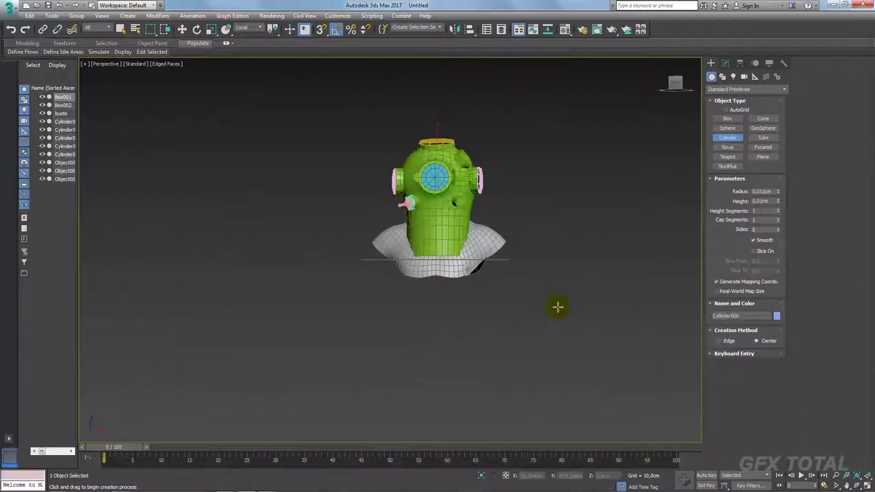
pyautogui.press('z')
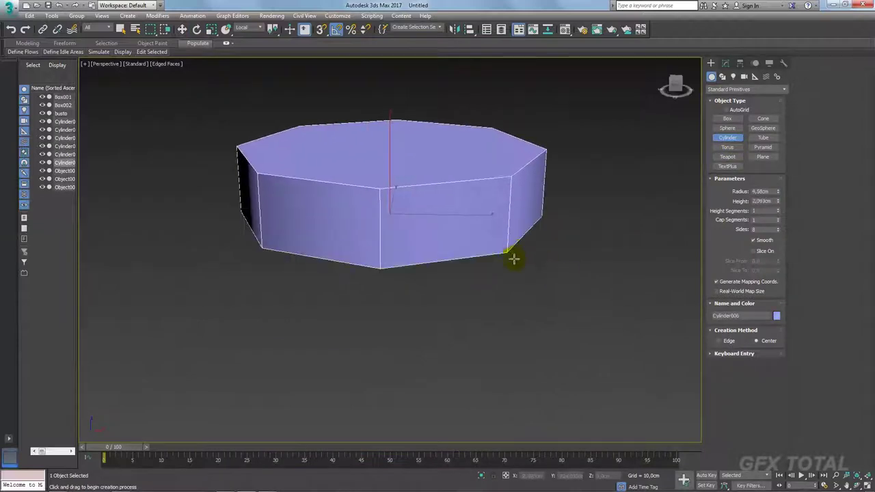
pyautogui.rightClick(523, 258)
pyautogui.press('z')
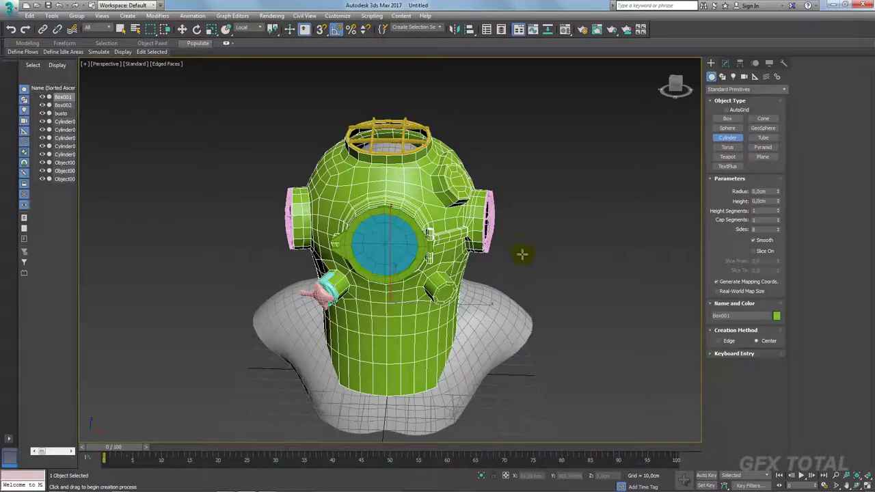
# Step: Create a small sphere and place it onto the helmet's side port, checking the reference photo
pyautogui.click(727, 128)
pyautogui.moveTo(570, 355); pyautogui.dragTo(576, 357)
pyautogui.press('e')
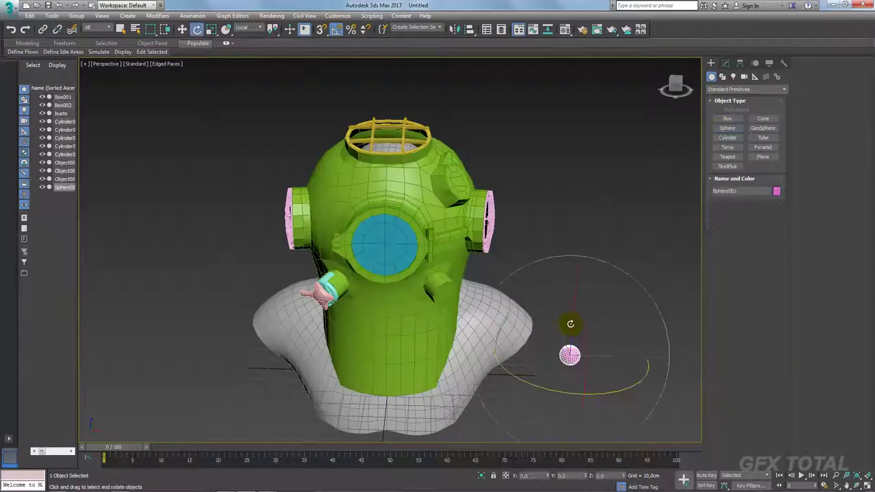
pyautogui.click(231, 30)
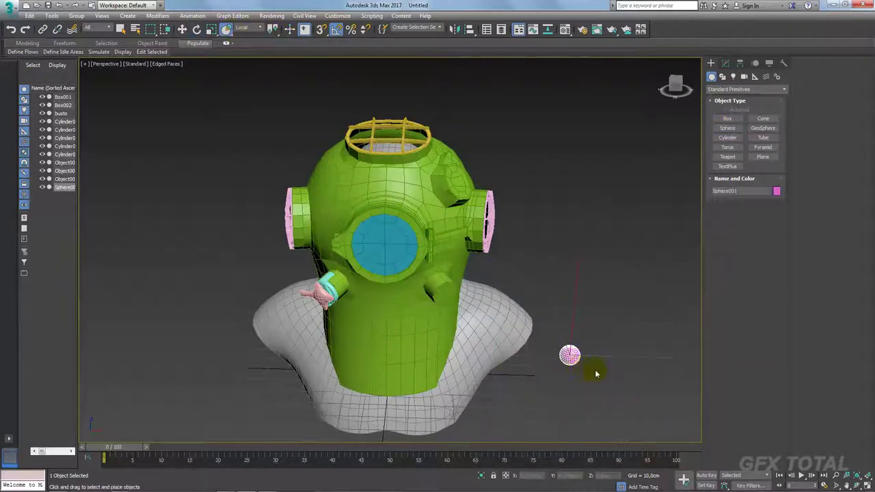
pyautogui.moveTo(570, 357); pyautogui.dragTo(446, 293)
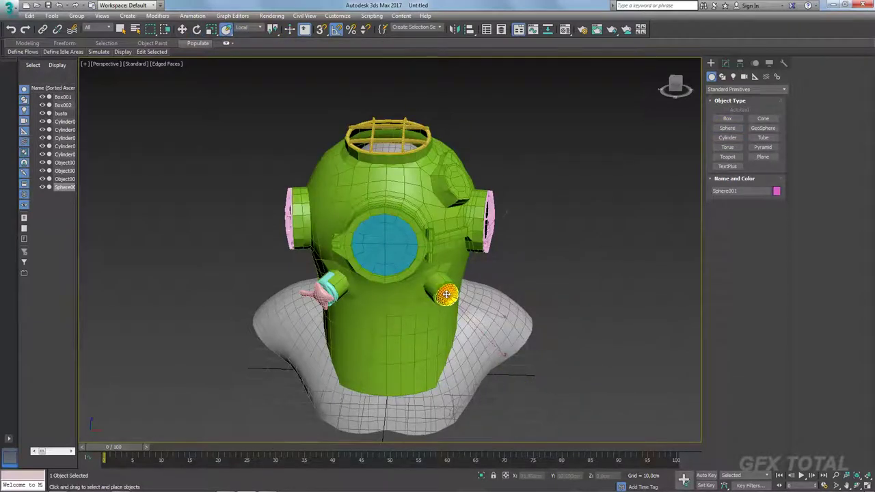
pyautogui.scroll(3, 446, 294)
pyautogui.scroll(3, 451, 287)
pyautogui.press('w')
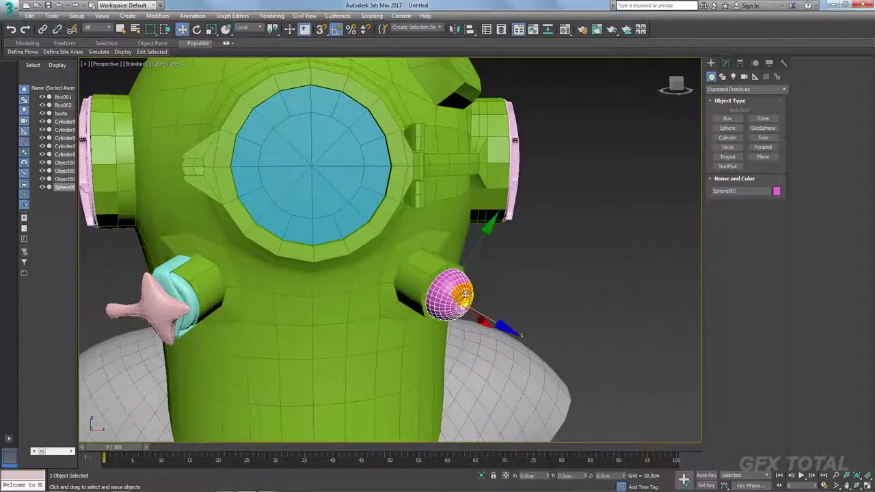
pyautogui.scroll(3, 460, 308)
pyautogui.scroll(-5, 460, 308)
pyautogui.hotkey('alt', 'Tab')
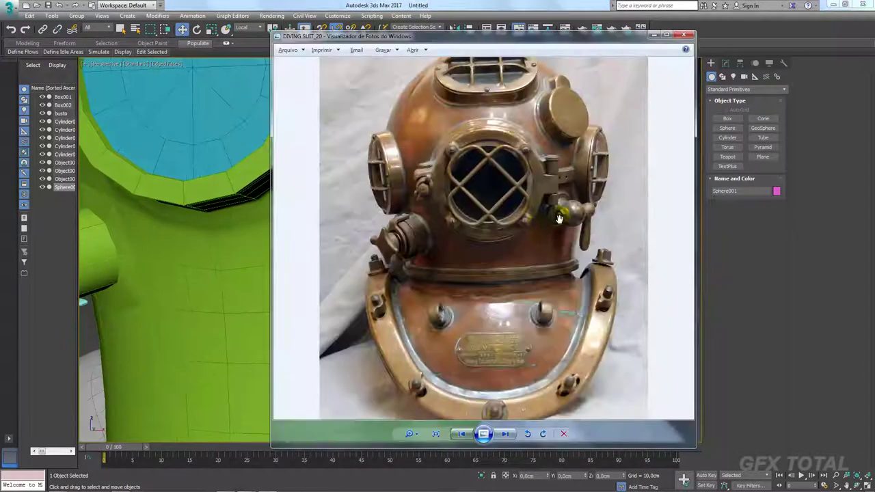
pyautogui.hotkey('alt', 'Tab')
pyautogui.hotkey('alt', 'Tab')
pyautogui.hotkey('alt', 'Tab')
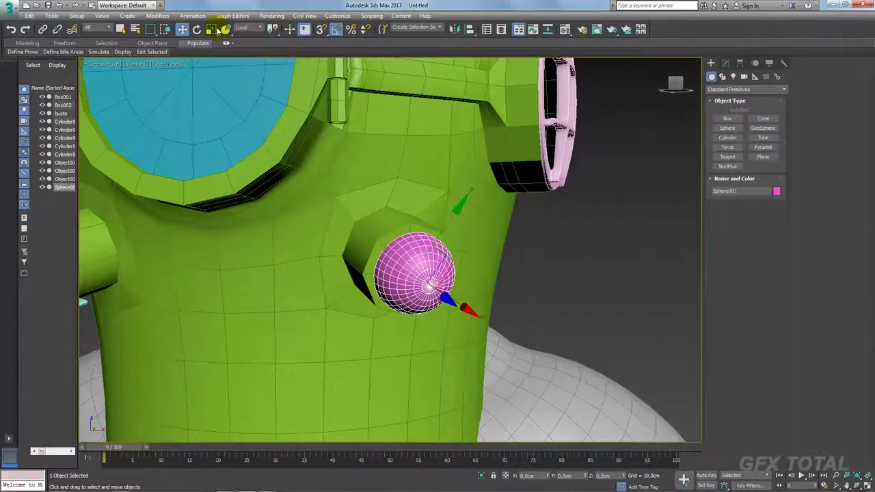
# Step: Set Sphere001's segments to 12 instead of 18
pyautogui.rightClick(405, 255)
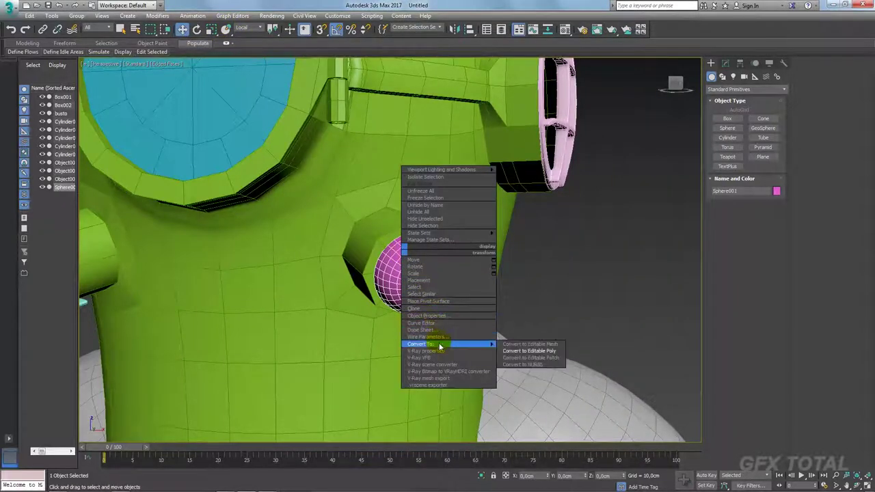
pyautogui.keyDown('alt'); pyautogui.moveTo(571, 283); pyautogui.dragTo(565, 295, button='middle'); pyautogui.keyUp('alt')
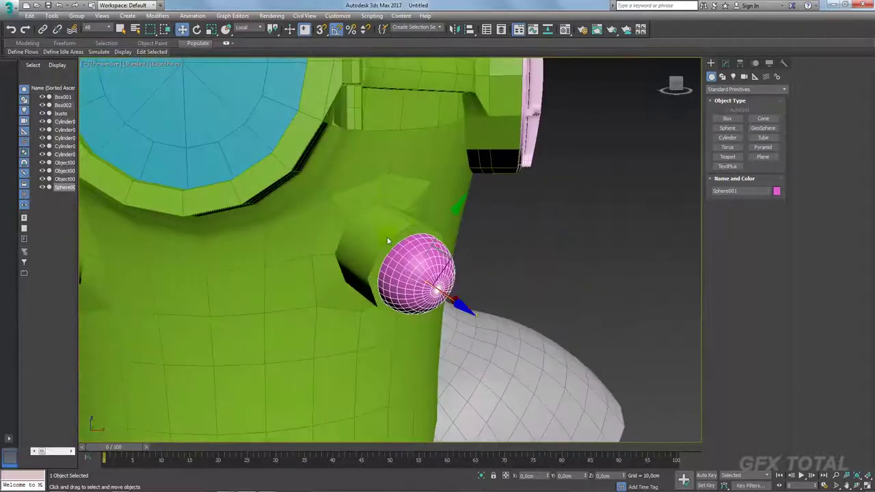
pyautogui.rightClick(387, 237)
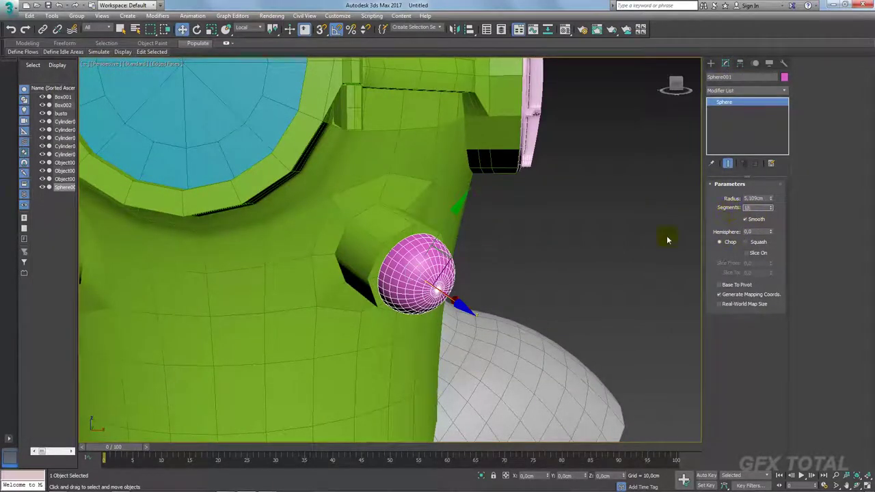
pyautogui.press('Return')
pyautogui.moveTo(478, 270); pyautogui.dragTo(552, 260, button='middle')
pyautogui.write('12')
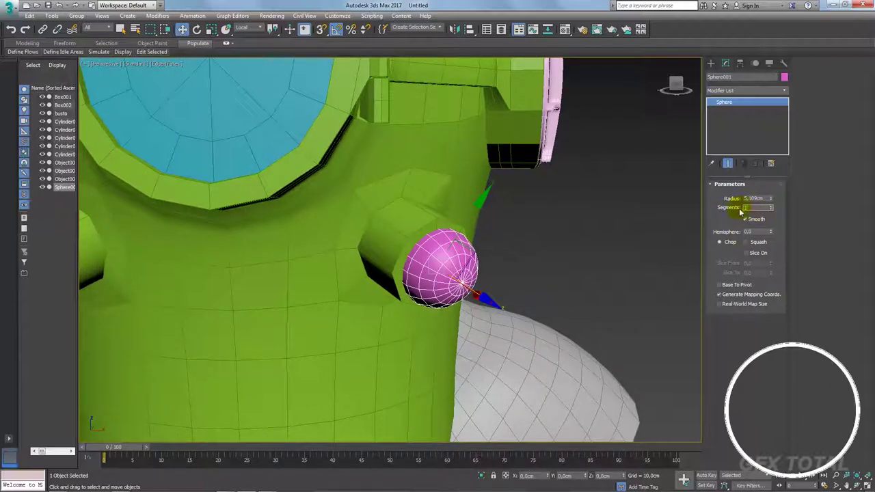
pyautogui.press('Return')
pyautogui.moveTo(486, 297)
pyautogui.keyDown('alt'); pyautogui.mouseDown(button='middle')
pyautogui.moveTo(509, 297)
pyautogui.moveTo(444, 246)
pyautogui.mouseUp(button='middle'); pyautogui.keyUp('alt')
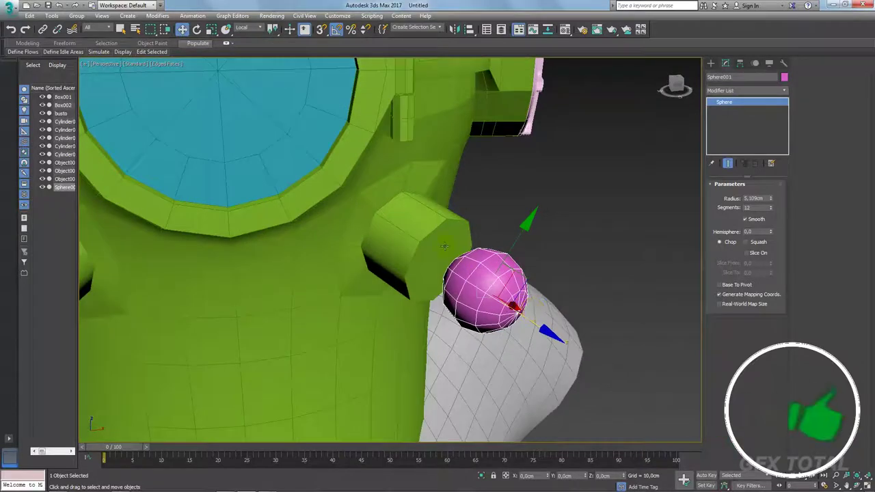
# Step: Select the port tube's end border, then reselect the sphere
pyautogui.click(445, 246)
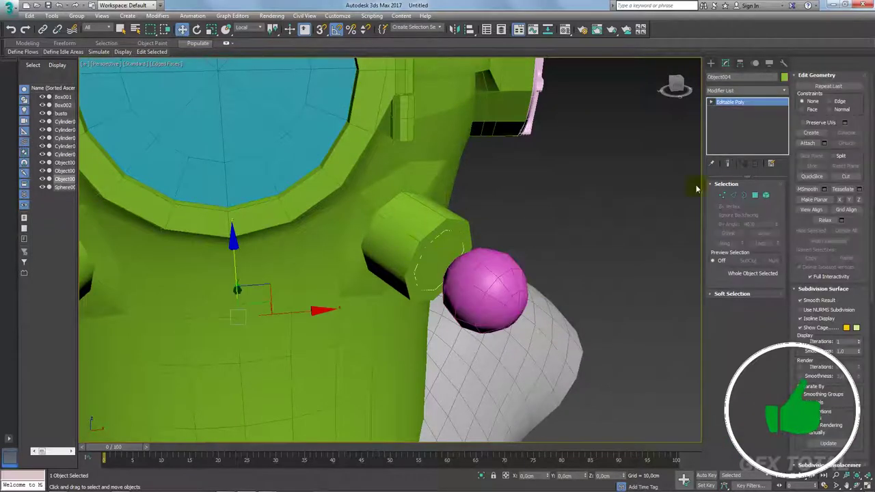
pyautogui.click(743, 195)
pyautogui.click(473, 237)
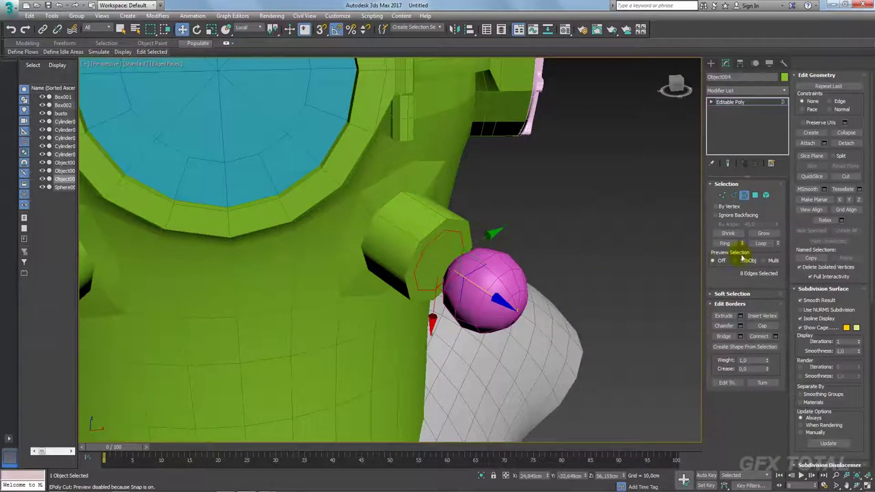
pyautogui.moveTo(478, 293)
pyautogui.keyDown('alt'); pyautogui.mouseDown(button='middle')
pyautogui.moveTo(512, 281)
pyautogui.moveTo(512, 293)
pyautogui.moveTo(552, 312)
pyautogui.moveTo(517, 293)
pyautogui.moveTo(565, 303)
pyautogui.mouseUp(button='middle'); pyautogui.keyUp('alt')
pyautogui.click(489, 291)
pyautogui.scroll(2, 472, 296)
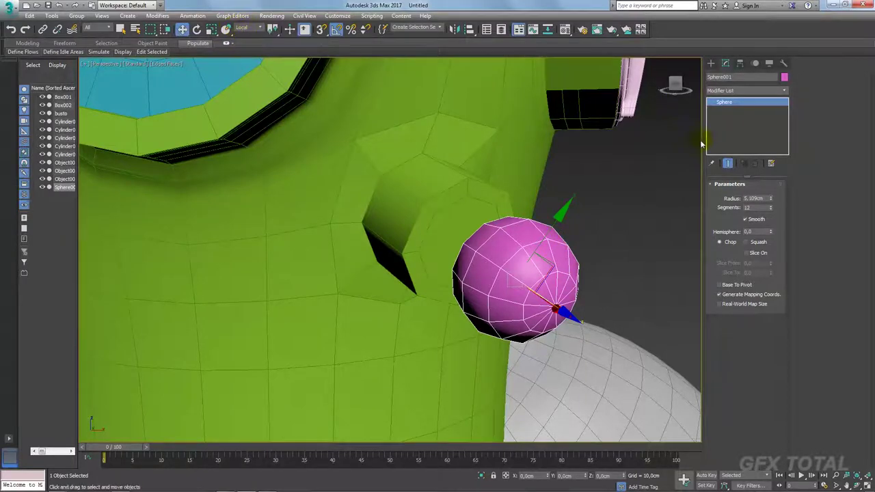
# Step: Convert Sphere001 to Editable Poly and rotate its element -85° about Y
pyautogui.rightClick(571, 235)
pyautogui.moveTo(601, 323)
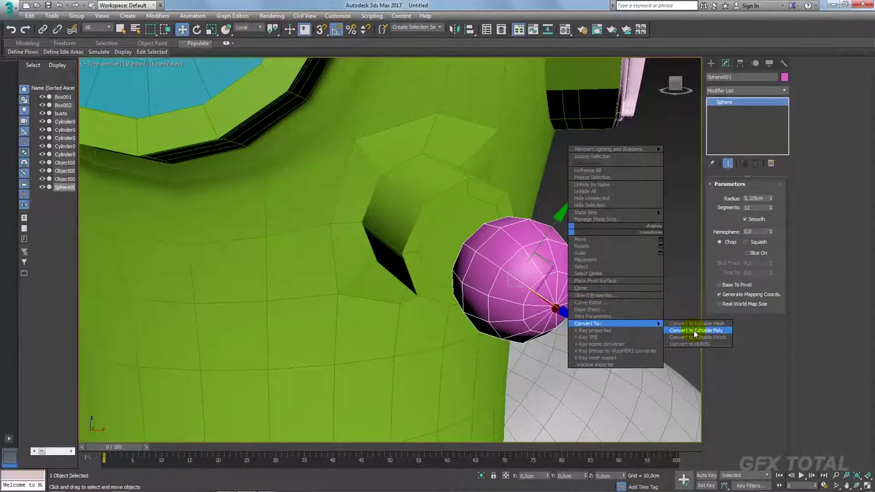
pyautogui.click(695, 330)
pyautogui.click(766, 196)
pyautogui.click(560, 301)
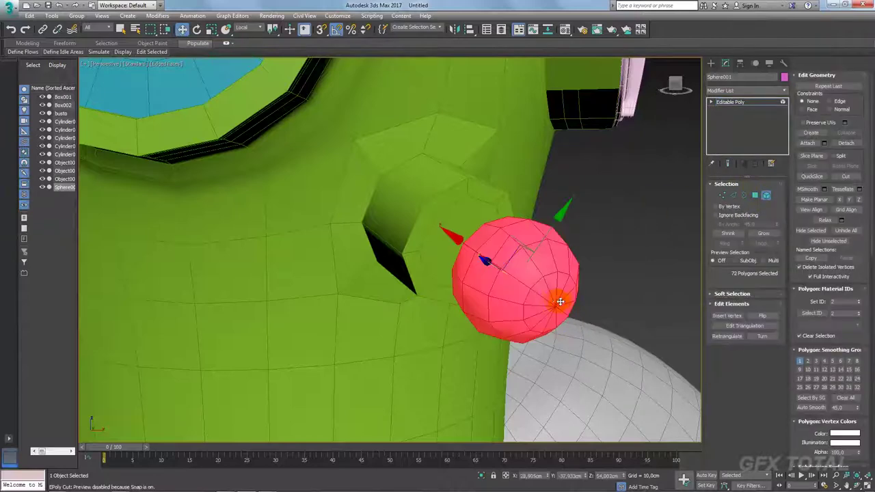
pyautogui.press('e')
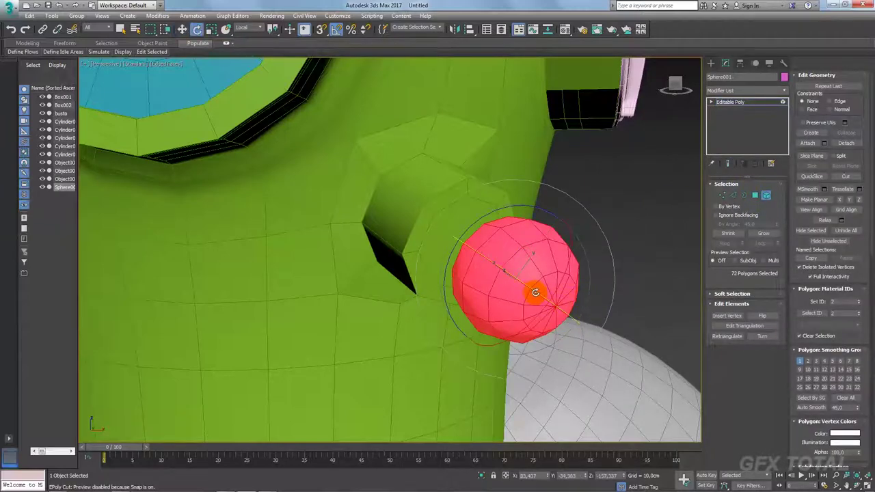
pyautogui.moveTo(540, 296)
pyautogui.mouseDown()
pyautogui.moveTo(507, 272)
pyautogui.moveTo(526, 304)
pyautogui.mouseUp()
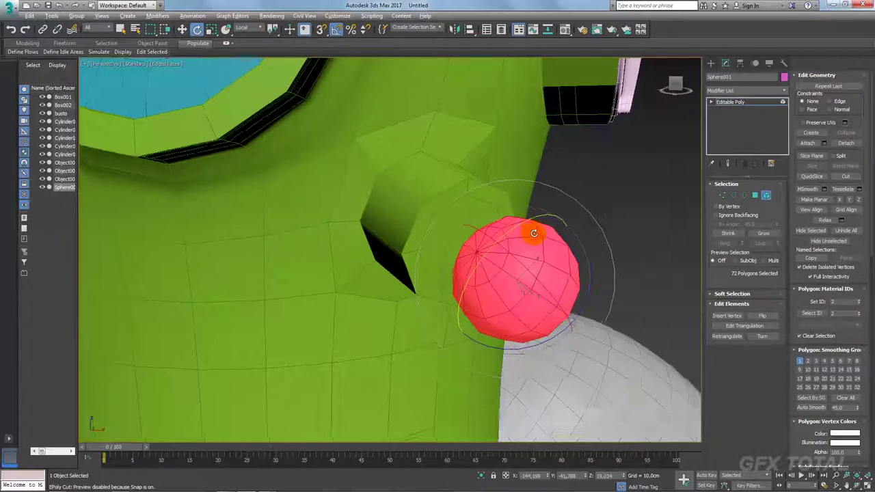
pyautogui.moveTo(501, 237)
pyautogui.keyDown('alt'); pyautogui.mouseDown(button='middle')
pyautogui.moveTo(547, 239)
pyautogui.moveTo(568, 259)
pyautogui.moveTo(557, 256)
pyautogui.moveTo(554, 275)
pyautogui.moveTo(576, 245)
pyautogui.moveTo(588, 244)
pyautogui.moveTo(523, 220)
pyautogui.moveTo(490, 232)
pyautogui.mouseUp(button='middle'); pyautogui.keyUp('alt')
pyautogui.click(748, 110)
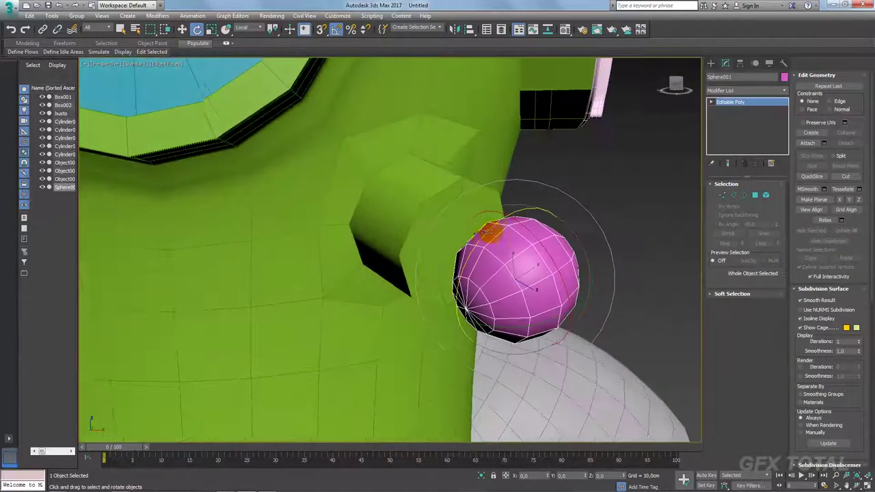